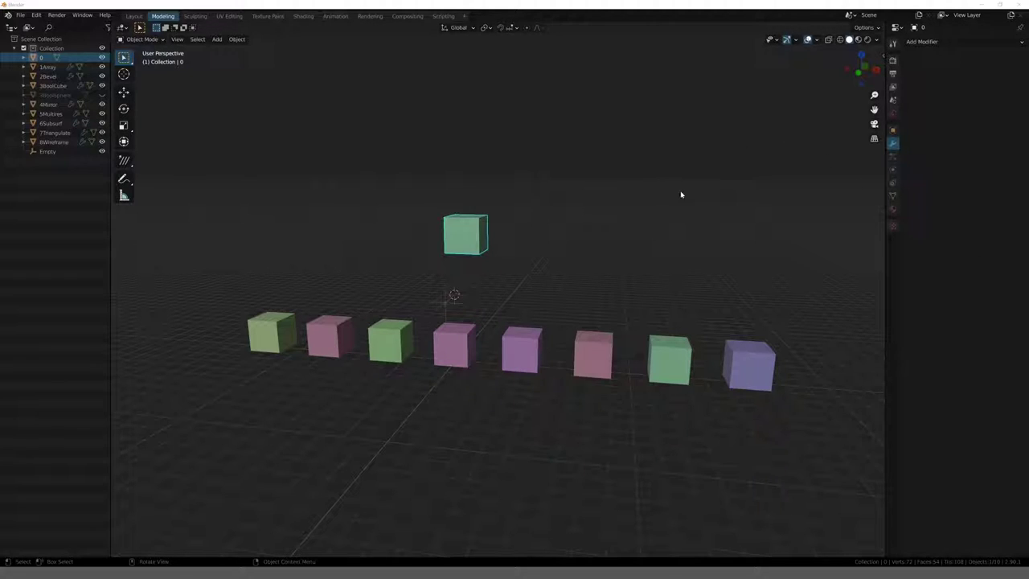
Step: Add an Array modifier to the extra top cube and inspect the doubled copy up close
mouse_move(470, 231)
middle_down()
mouse_move(459, 200)
mouse_move(419, 192)
middle_up()
click(921, 42)
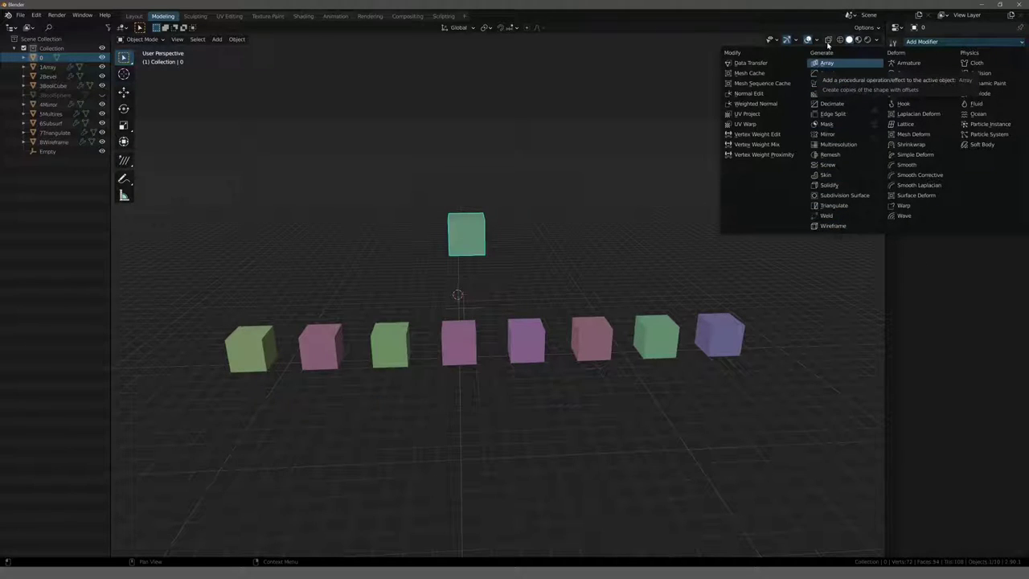
click(1023, 46)
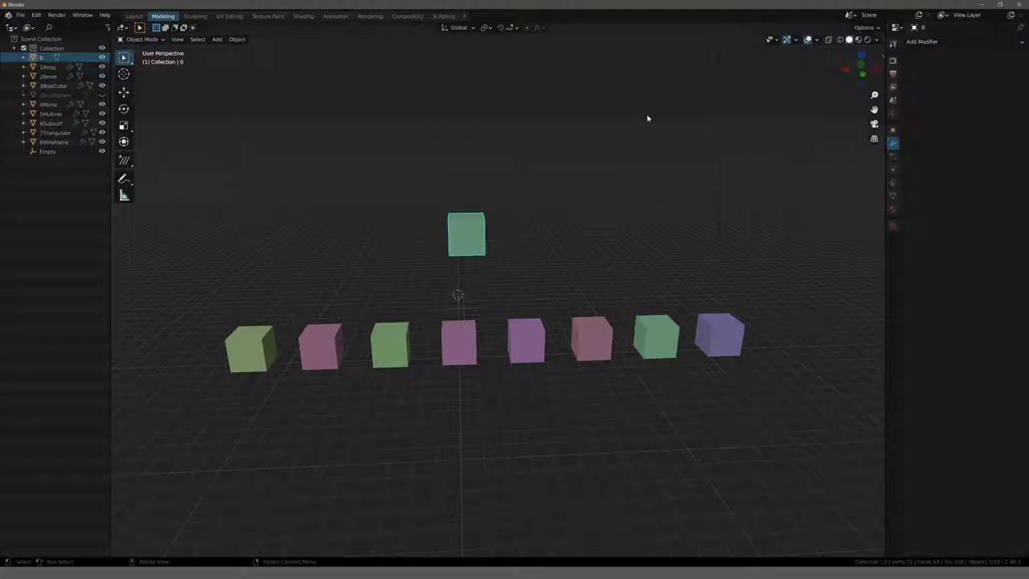
click(932, 42)
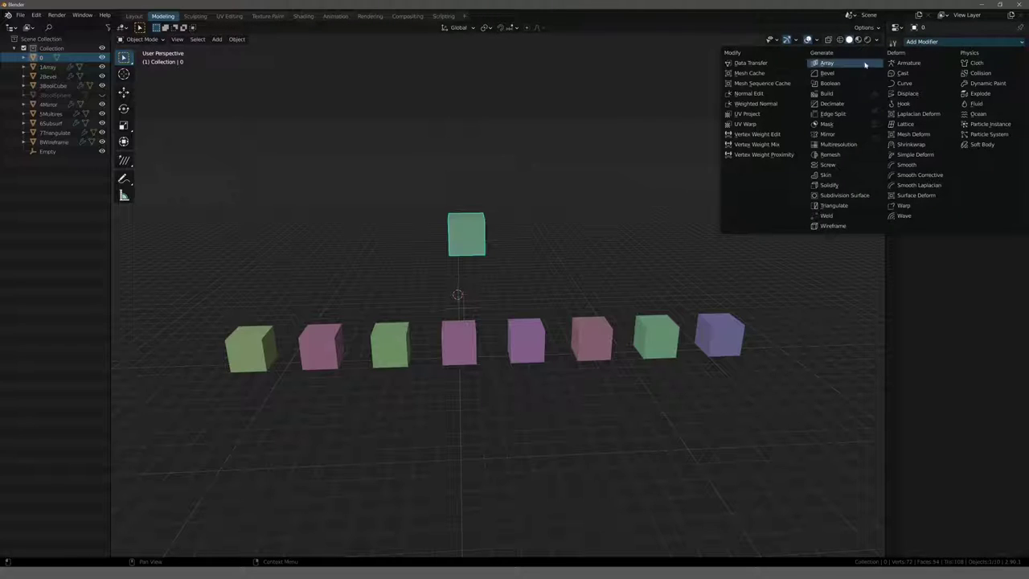
click(836, 64)
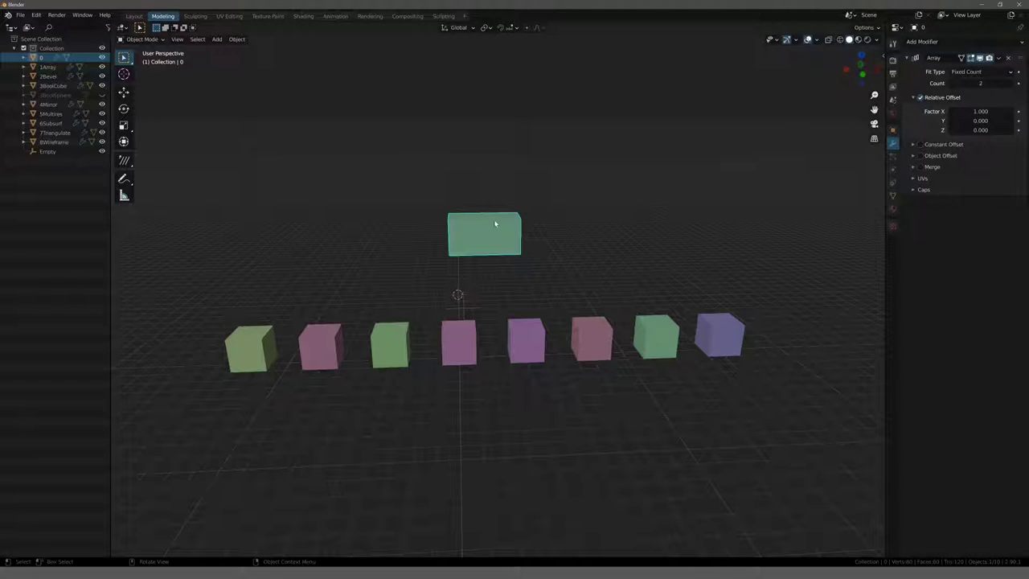
scroll(461, 220, up, 2)
scroll(462, 229, up, 2)
scroll(438, 237, up, 1)
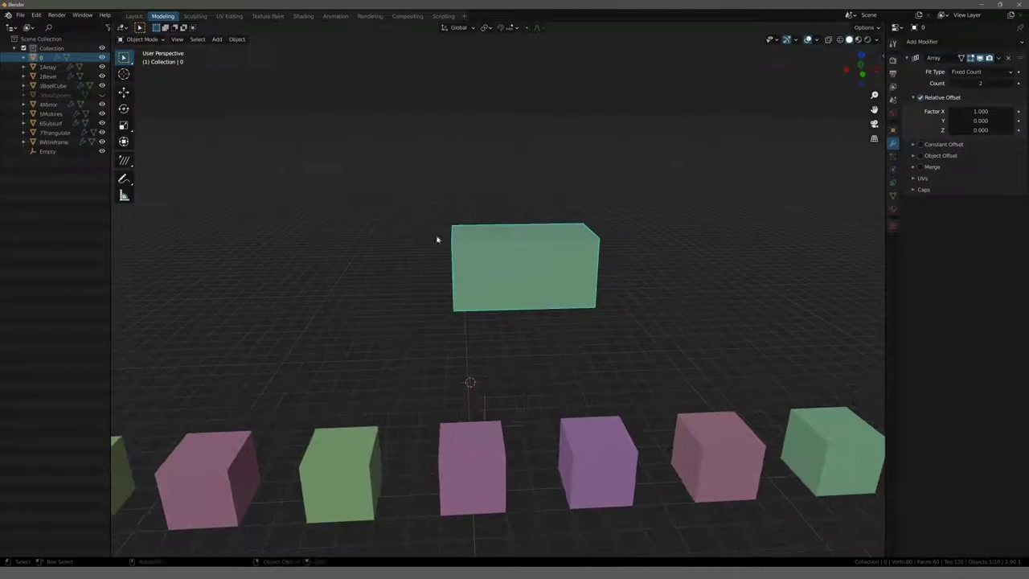
scroll(478, 256, up, 3)
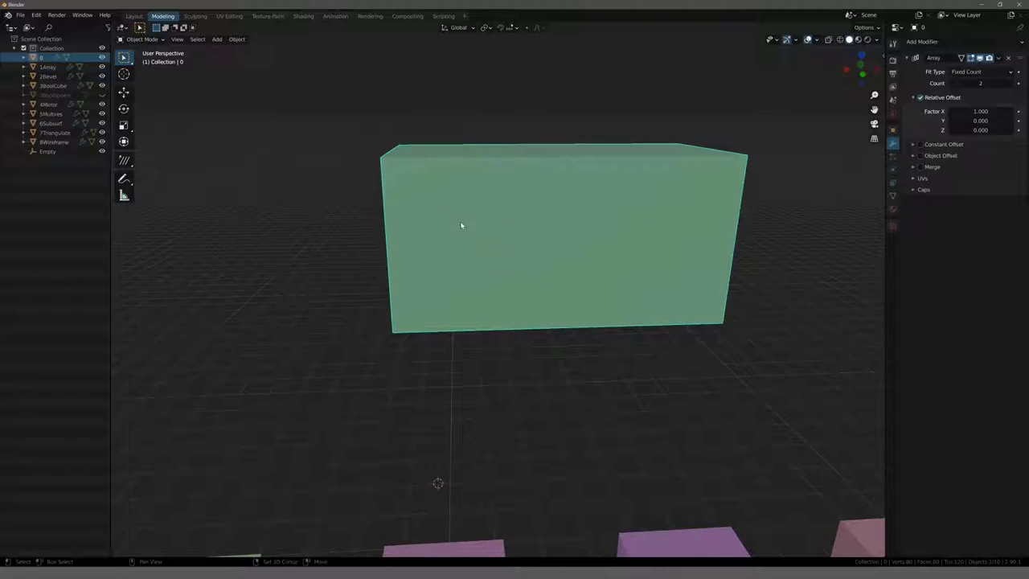
mouse_move(461, 225)
middle_down()
mouse_move(461, 238)
mouse_move(422, 244)
mouse_move(377, 230)
mouse_move(492, 236)
middle_up()
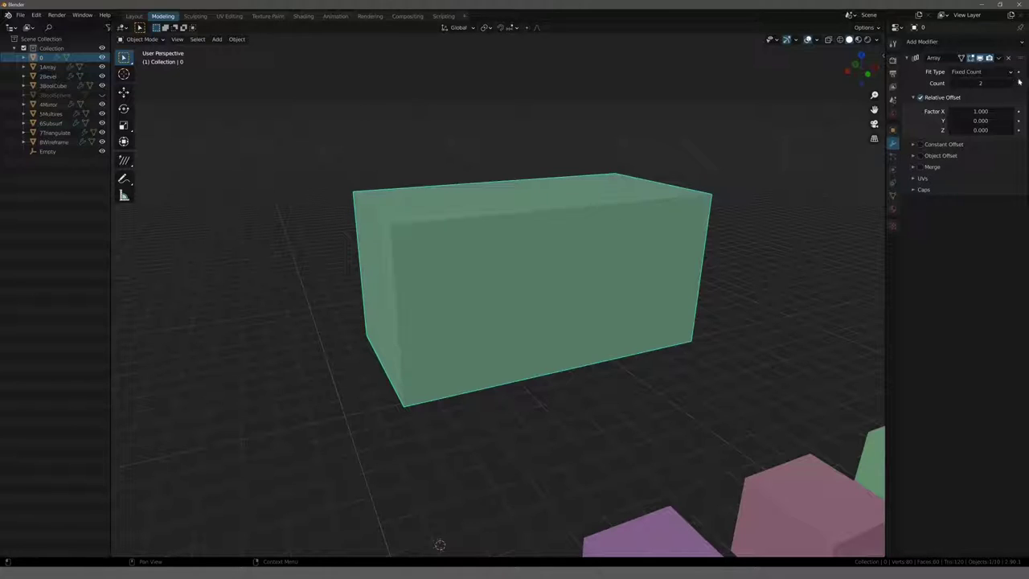
click(999, 58)
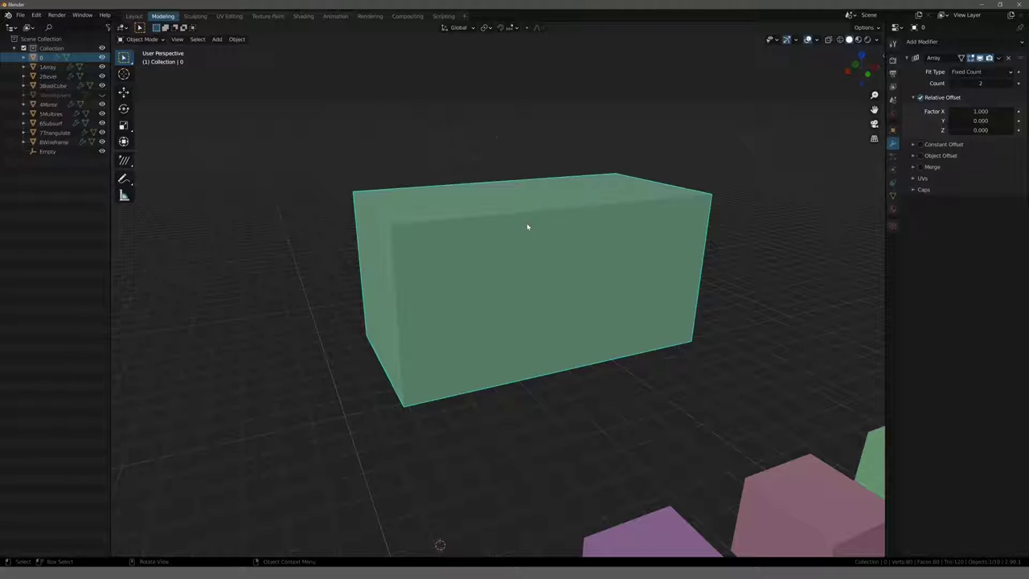
Step: Delete the arrayed top cube, leaving the row of eight modifier cubes
key(Delete)
middle_drag(515, 232, 441, 246)
scroll(514, 255, up, 5)
Step: Select the green 1Array cube and widen the Outliner panel
scroll(563, 336, up, 2)
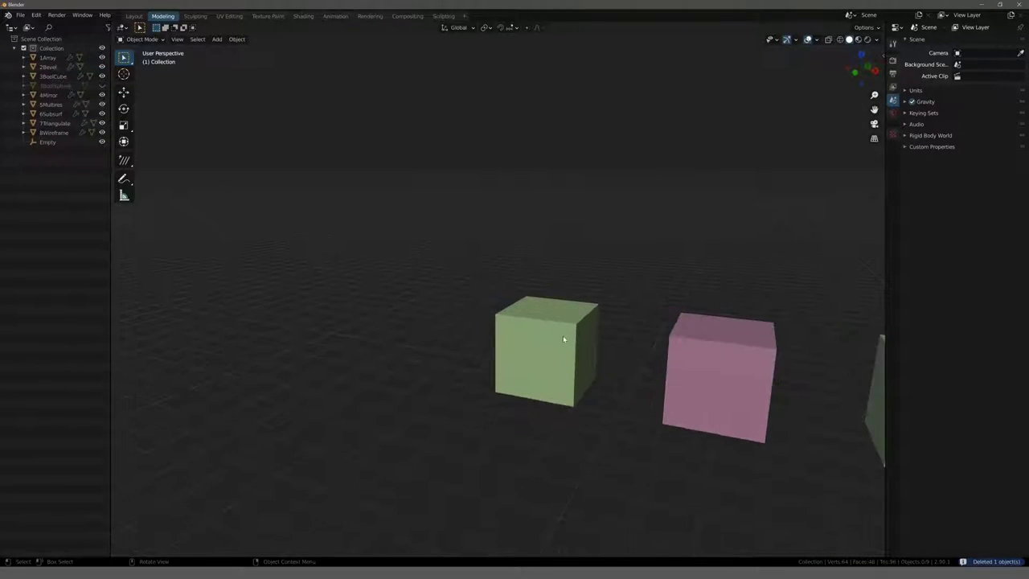
click(563, 335)
middle_drag(517, 264, 611, 244)
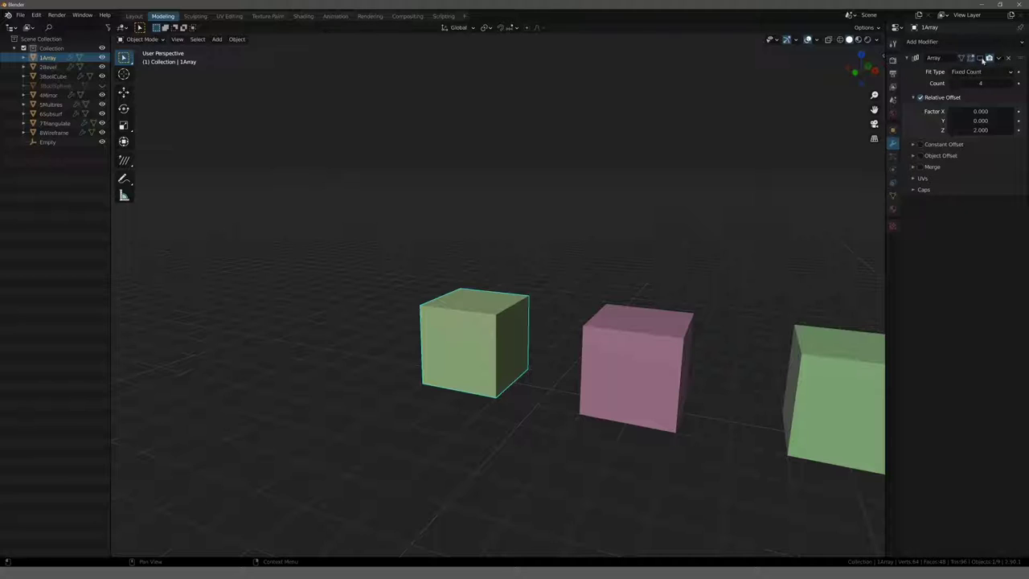
drag(111, 73, 140, 73)
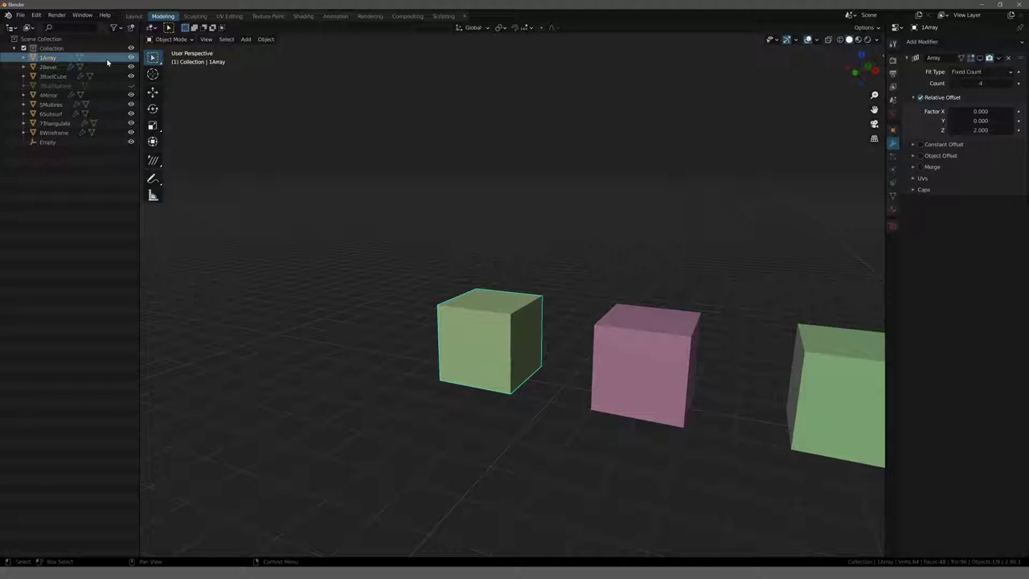
Step: Enable the selectable and disable-in-viewport restriction columns in the Outliner filter
click(118, 28)
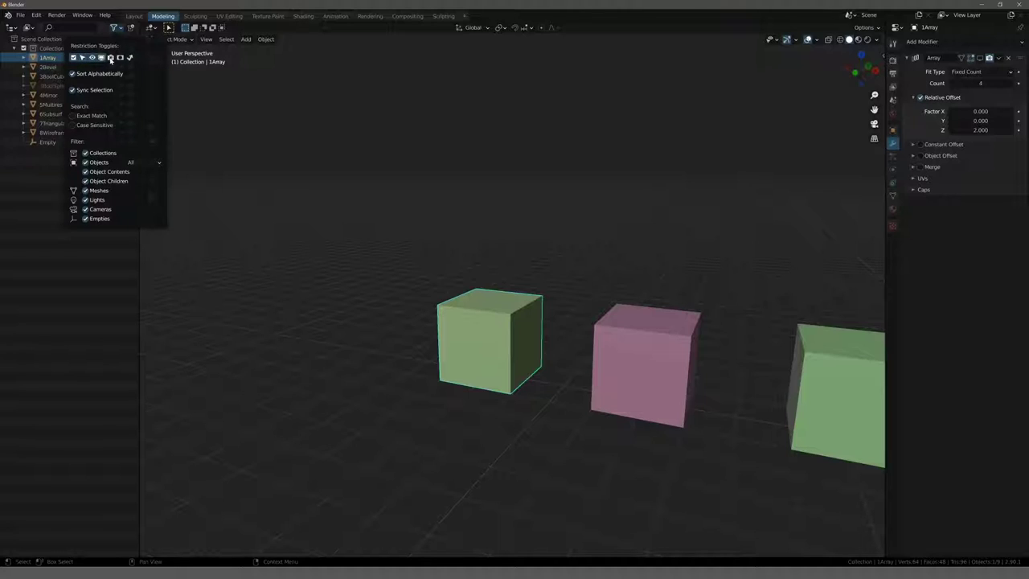
click(110, 58)
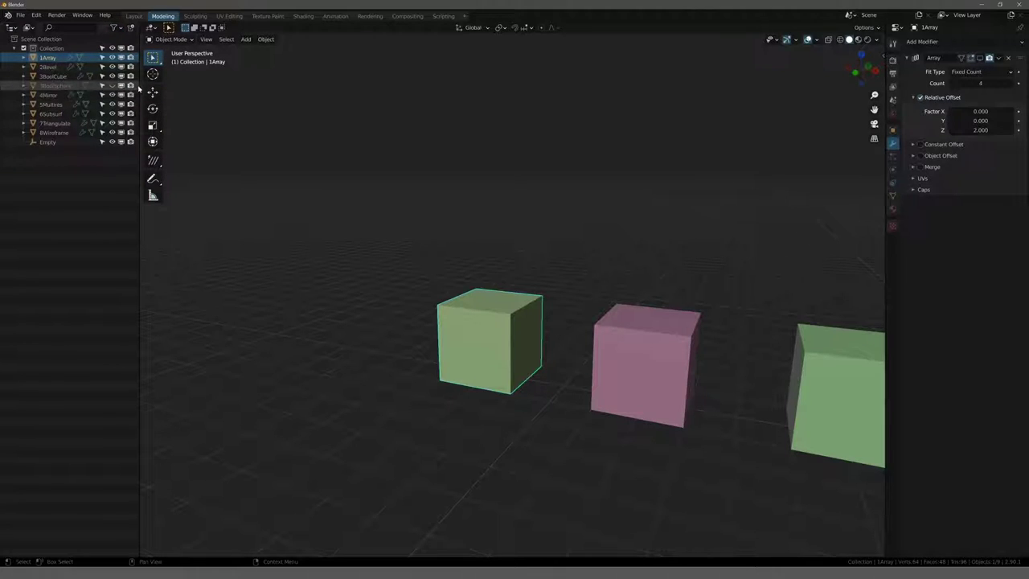
drag(141, 90, 147, 90)
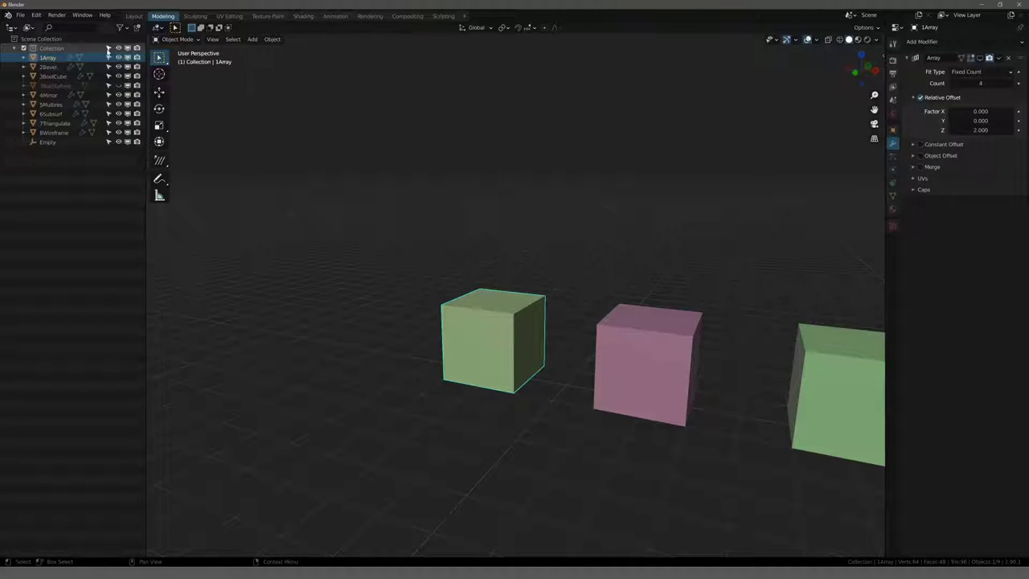
click(110, 49)
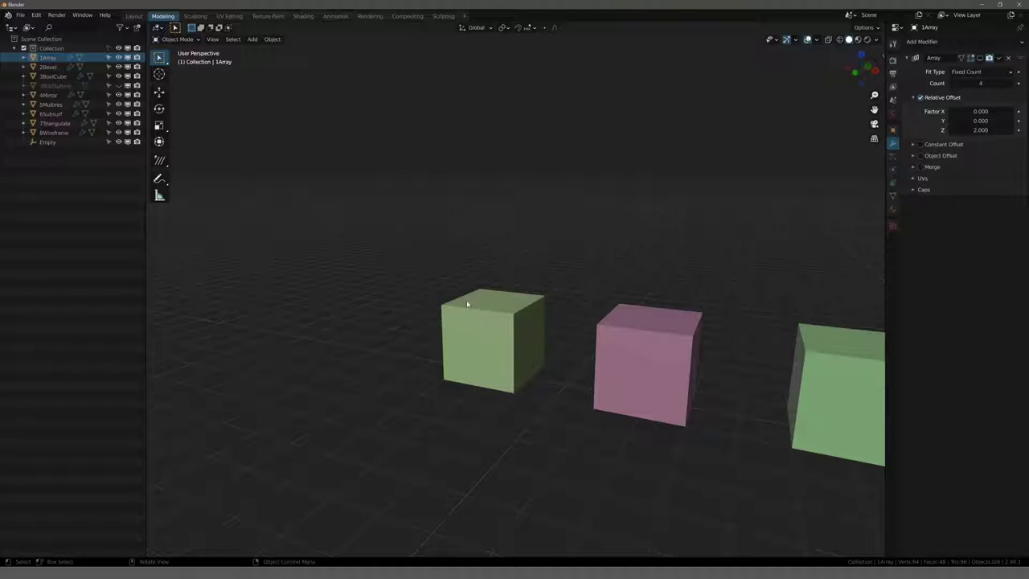
click(118, 48)
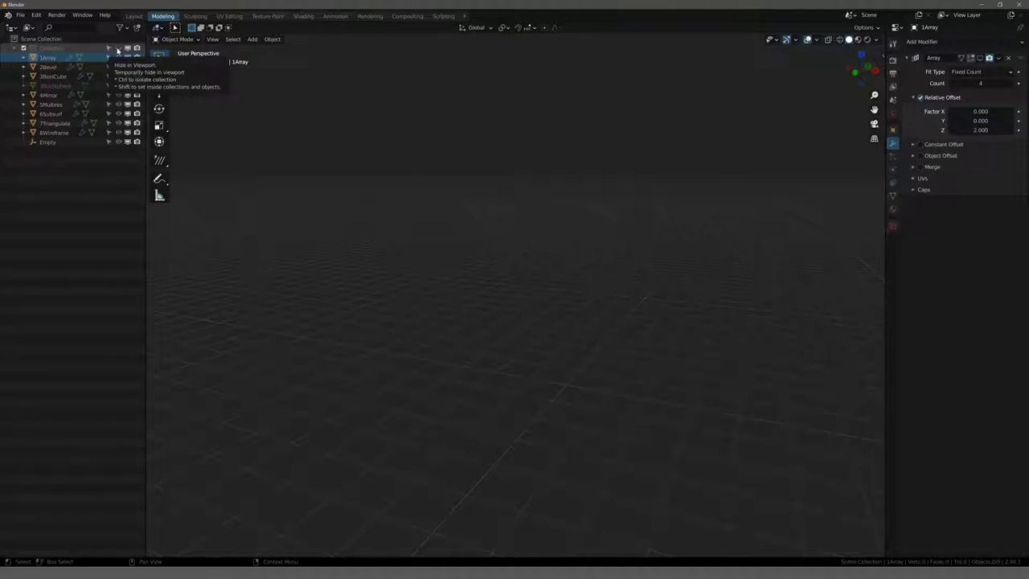
click(118, 48)
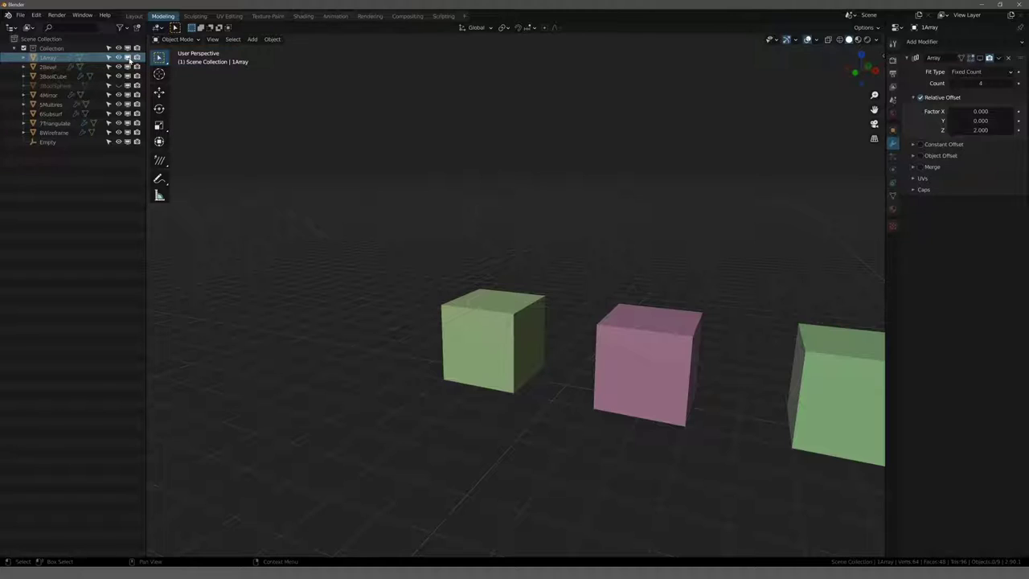
click(127, 58)
click(127, 58)
click(127, 58)
click(127, 58)
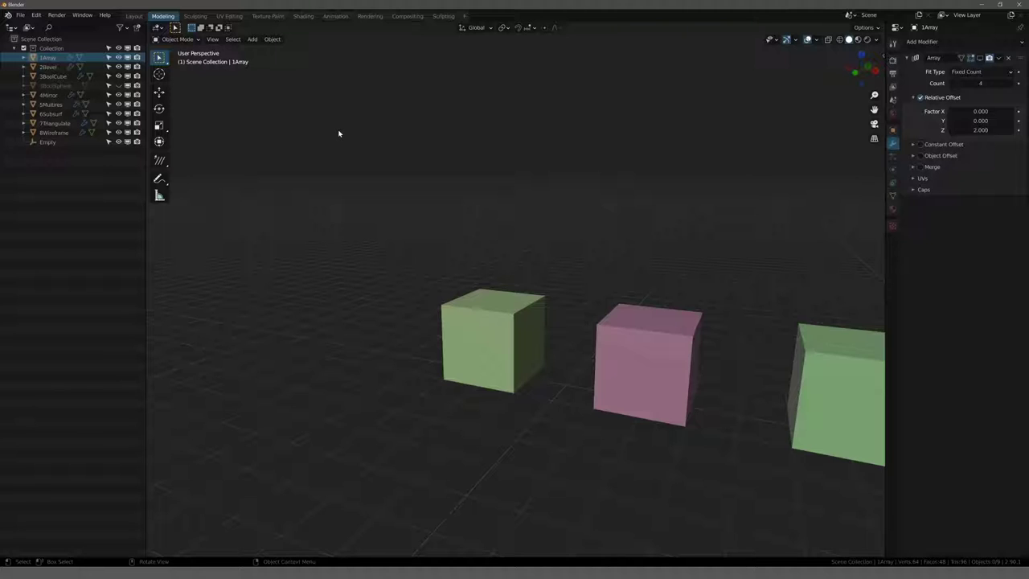
click(460, 323)
middle_drag(460, 324, 402, 292)
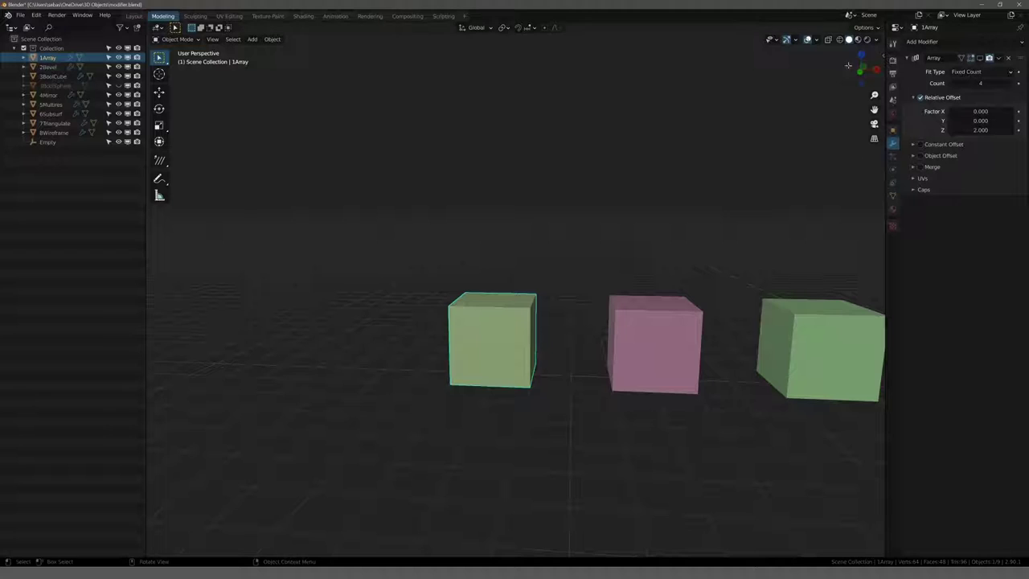
Step: Show the 1Array cube's Array modifier in the viewport as a stacked column
click(980, 58)
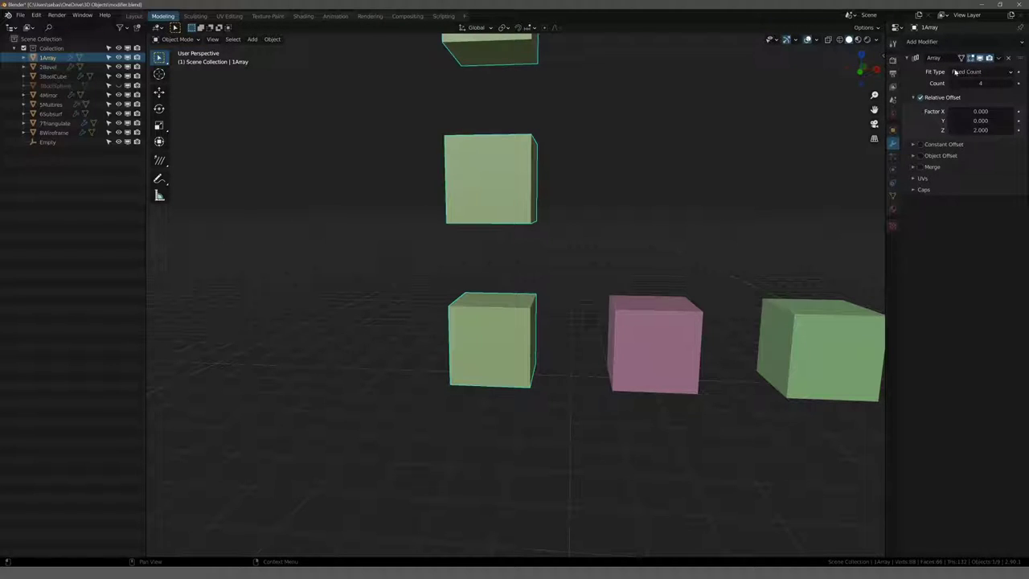
scroll(691, 156, down, 4)
mouse_move(691, 156)
middle_down()
mouse_move(650, 150)
mouse_move(625, 257)
mouse_move(629, 212)
mouse_move(616, 214)
mouse_move(619, 201)
mouse_move(496, 427)
middle_up()
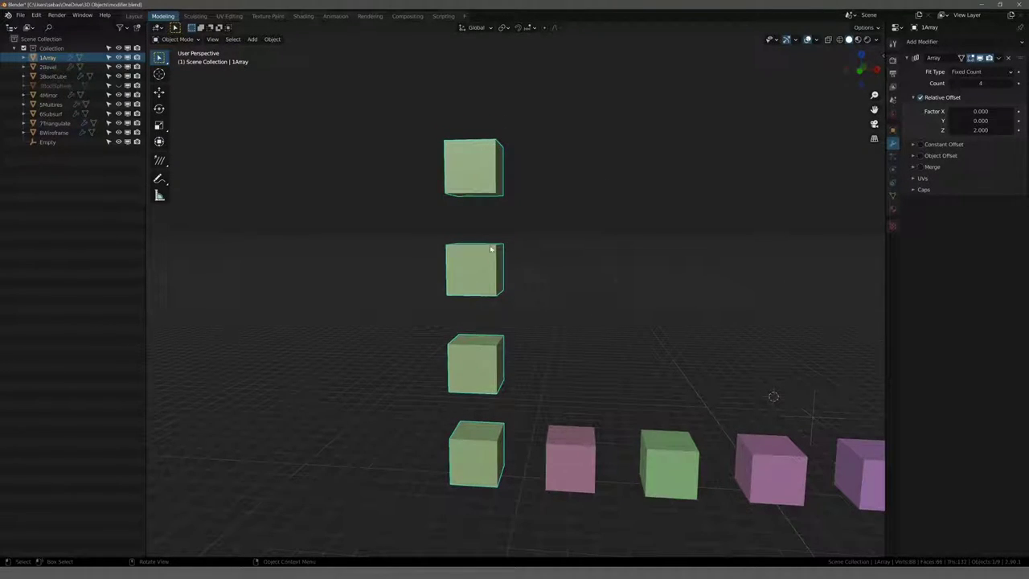
middle_drag(459, 137, 626, 180)
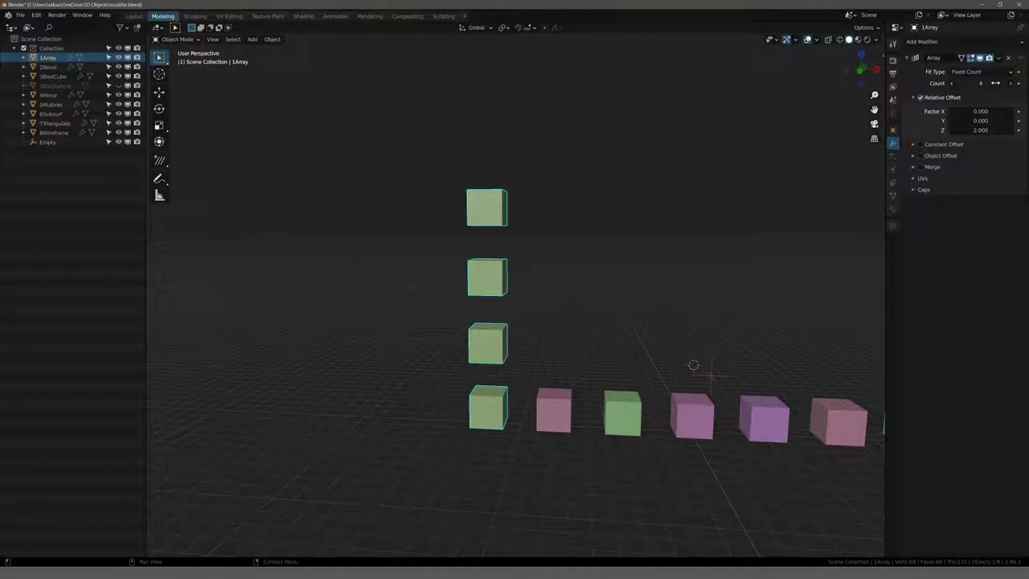
Step: Raise the Array count from 4 up to 8, then lower it to 5
click(1012, 86)
click(1012, 85)
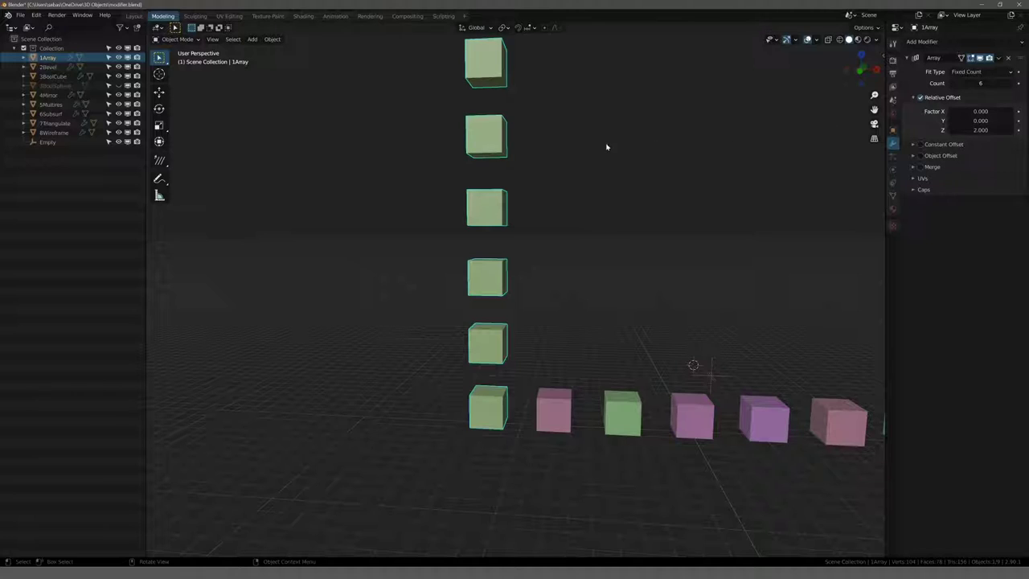
middle_drag(606, 147, 603, 274)
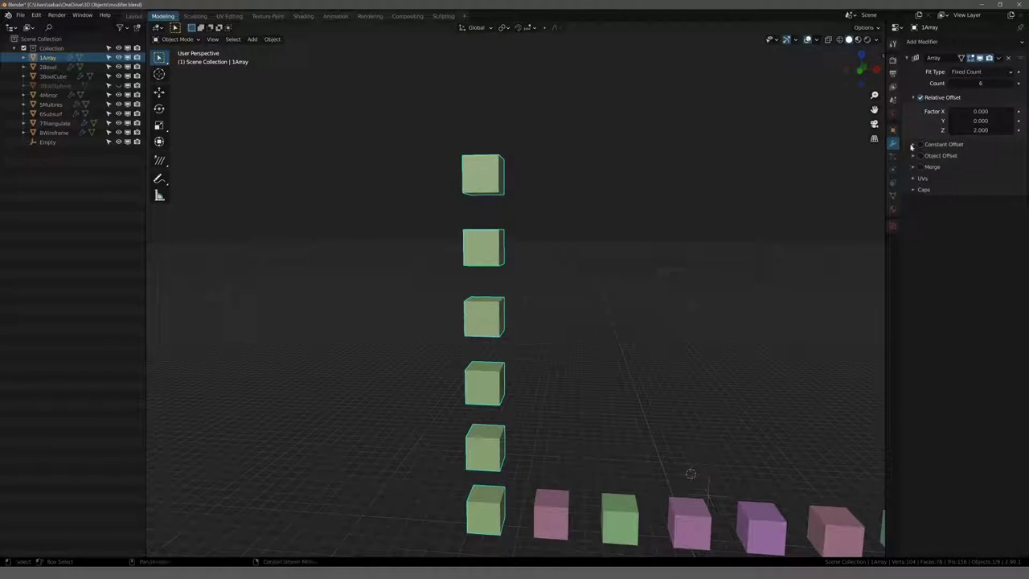
click(1012, 85)
click(1012, 85)
scroll(615, 169, down, 3)
middle_drag(622, 188, 629, 160)
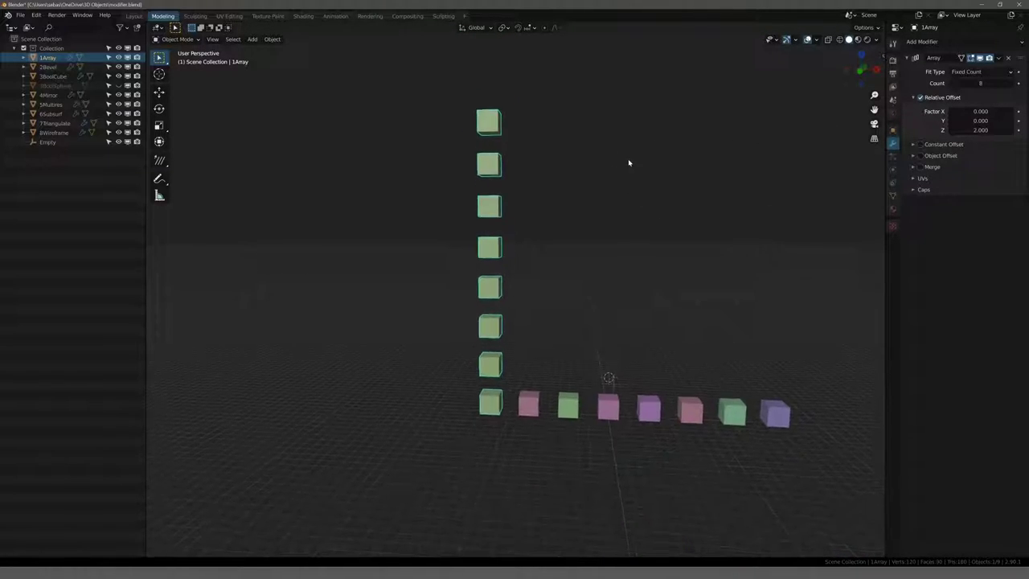
click(951, 84)
click(951, 84)
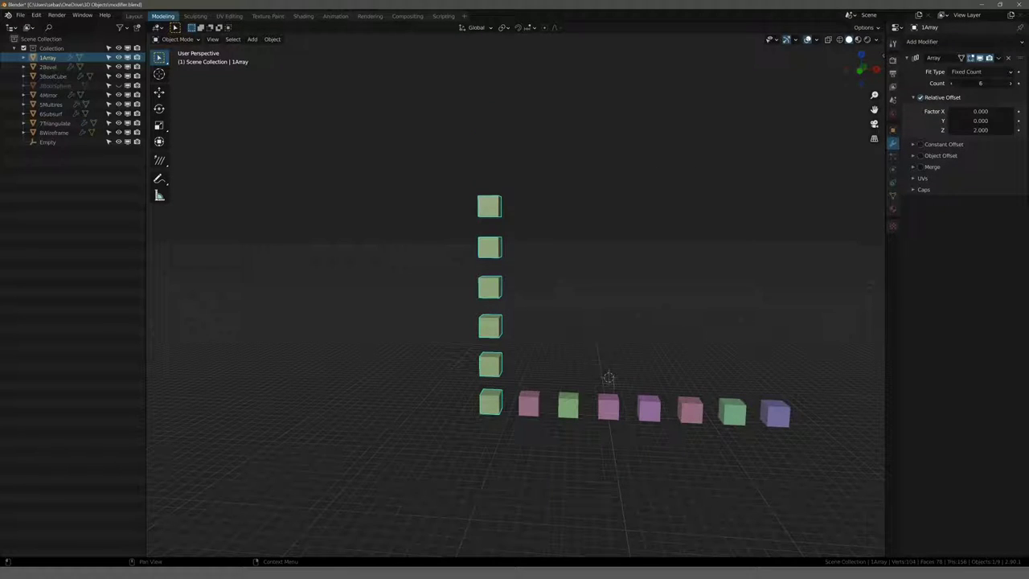
click(951, 84)
scroll(664, 201, up, 2)
scroll(670, 198, up, 2)
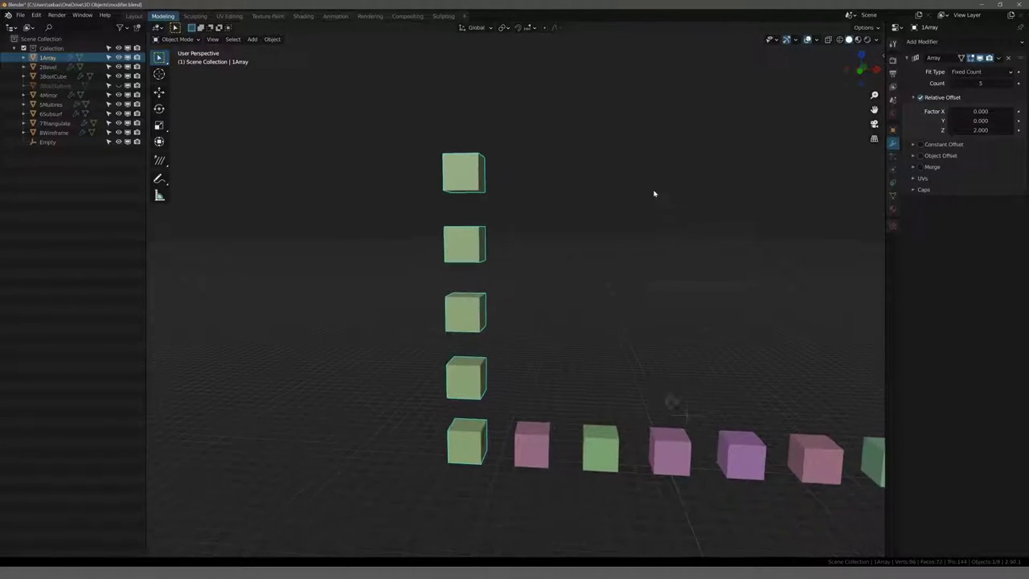
scroll(654, 193, up, 2)
mouse_move(675, 188)
middle_down()
mouse_move(611, 202)
mouse_move(643, 193)
middle_up()
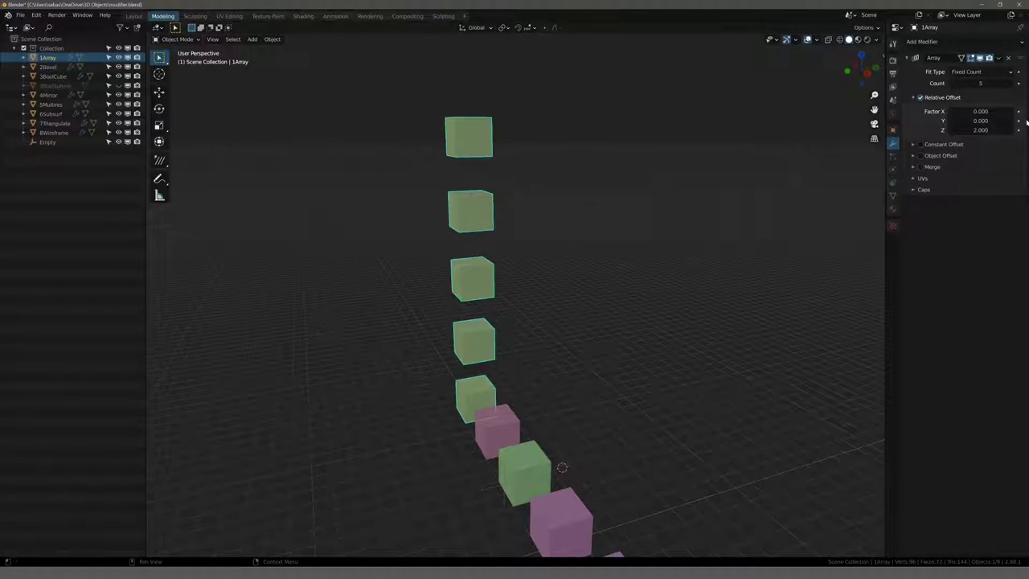
Step: Try a relative offset Factor X of 2 and inspect the diagonal cubes
click(974, 111)
text(2)
key(Return)
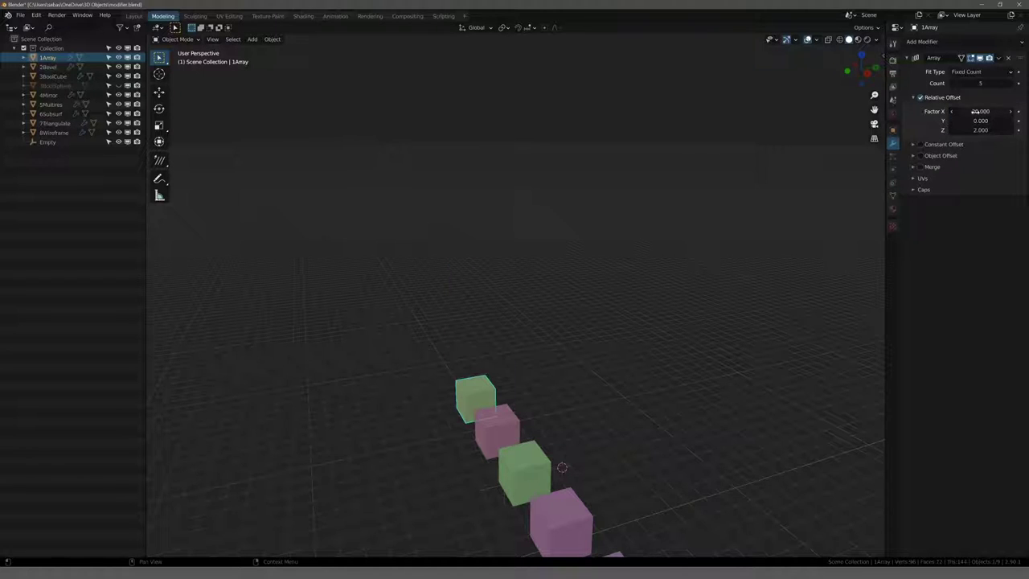
middle_drag(578, 229, 645, 217)
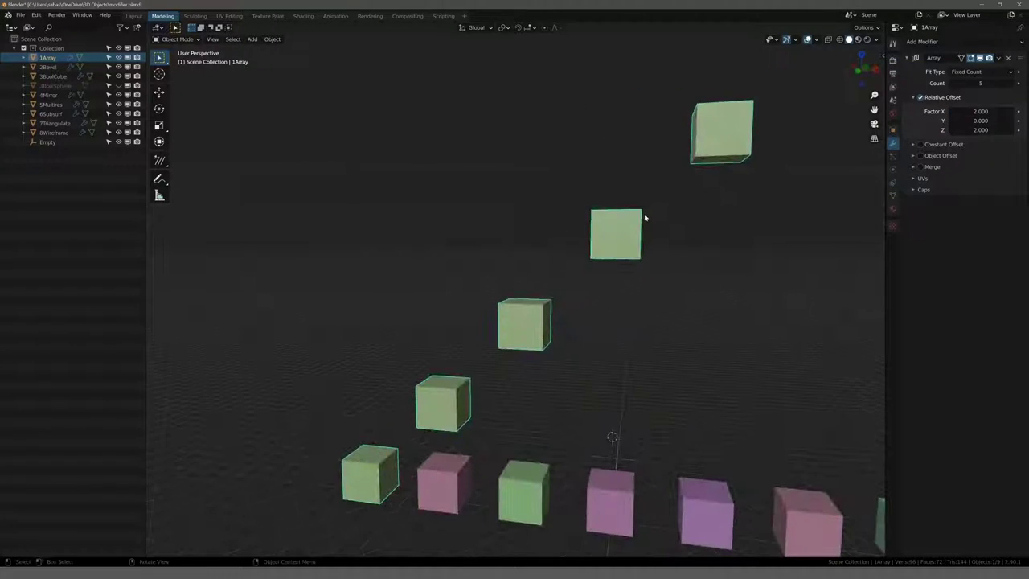
mouse_move(348, 458)
middle_down()
mouse_move(367, 356)
mouse_move(377, 394)
middle_up()
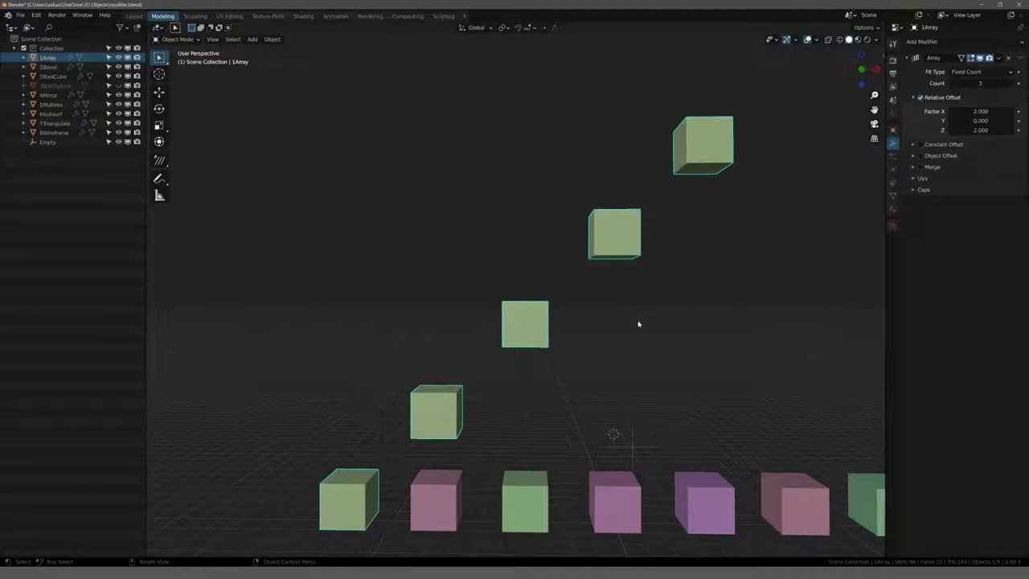
middle_drag(542, 317, 415, 321)
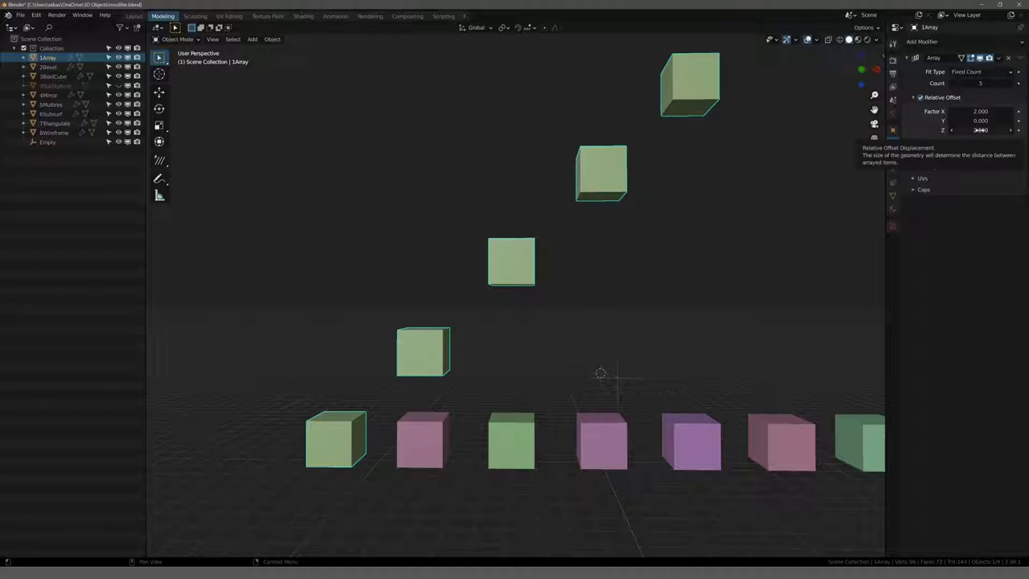
scroll(462, 205, down, 1)
middle_drag(462, 206, 451, 223)
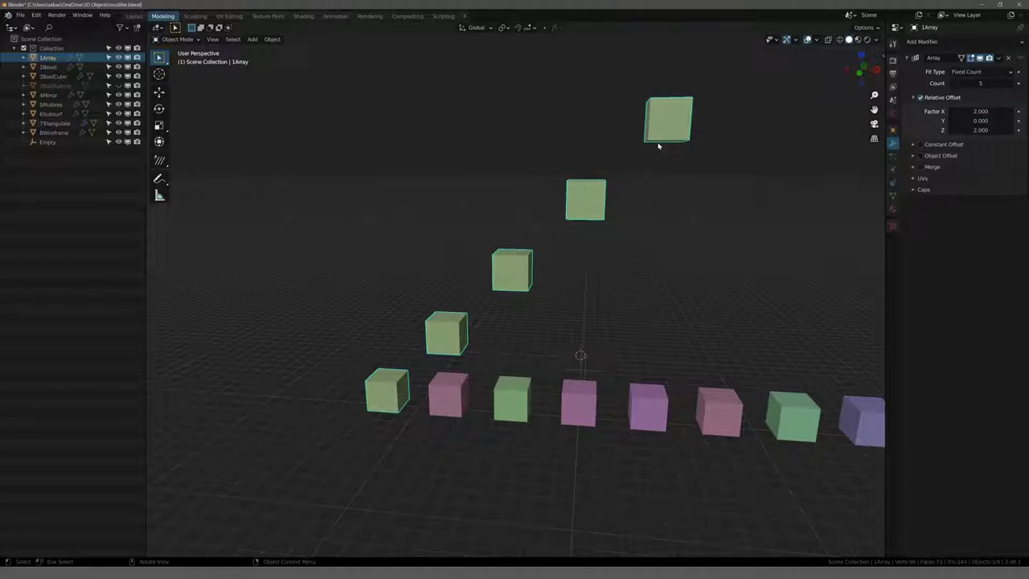
middle_drag(438, 209, 820, 173)
Step: Set the Array's relative offset Factor X to 1 and Factor Z to 1
double_click(981, 111)
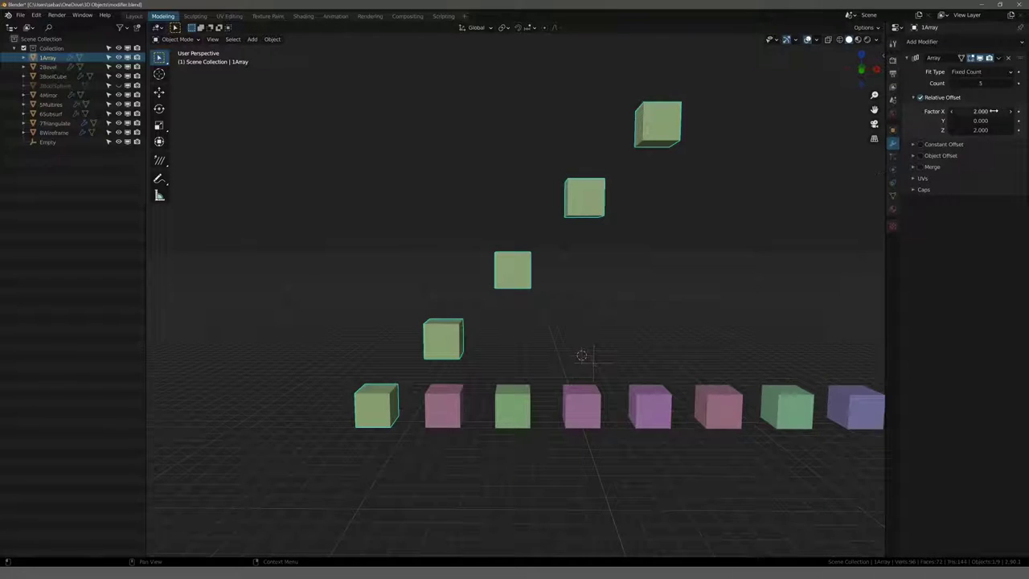
text(1)
key(Return)
text(1)
key(Return)
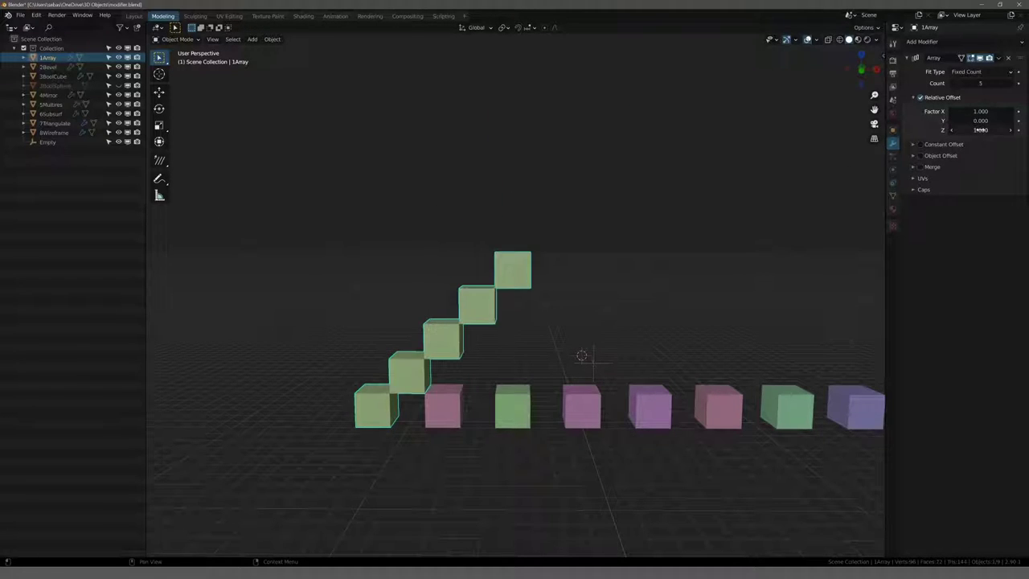
mouse_move(724, 232)
middle_down()
mouse_move(620, 248)
mouse_move(678, 269)
mouse_move(587, 260)
mouse_move(572, 225)
middle_up()
scroll(598, 236, up, 2)
scroll(584, 226, up, 2)
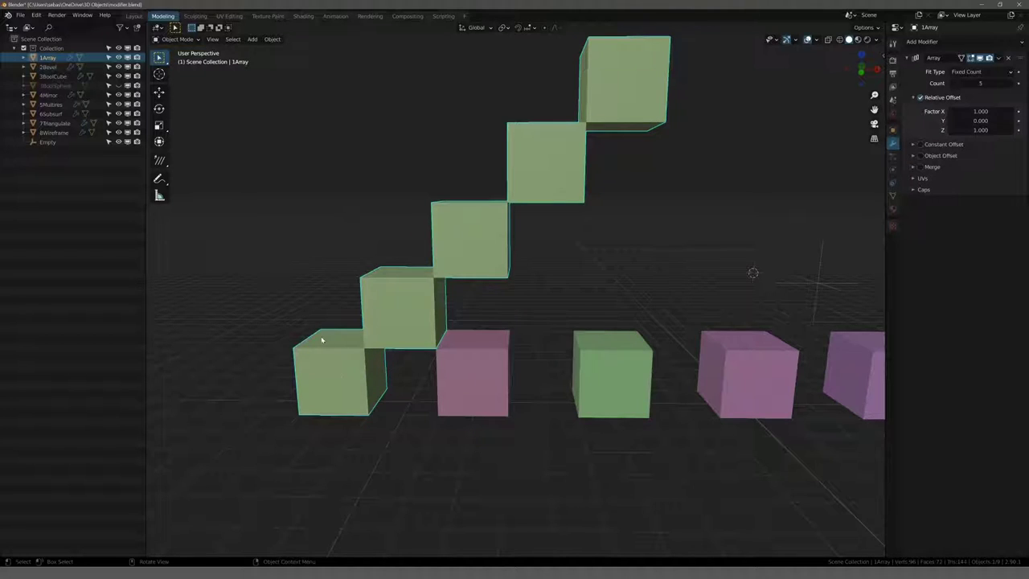
middle_drag(343, 379, 329, 381)
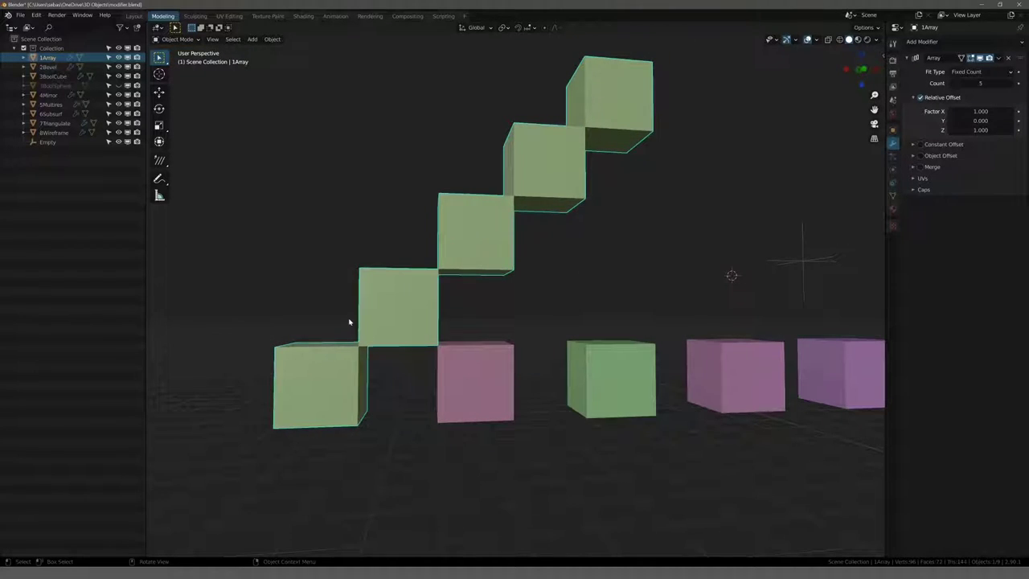
Step: Look at the staircase from the side, then from the front orthographic view
key(KP_3)
key(KP_1)
scroll(366, 337, up, 5)
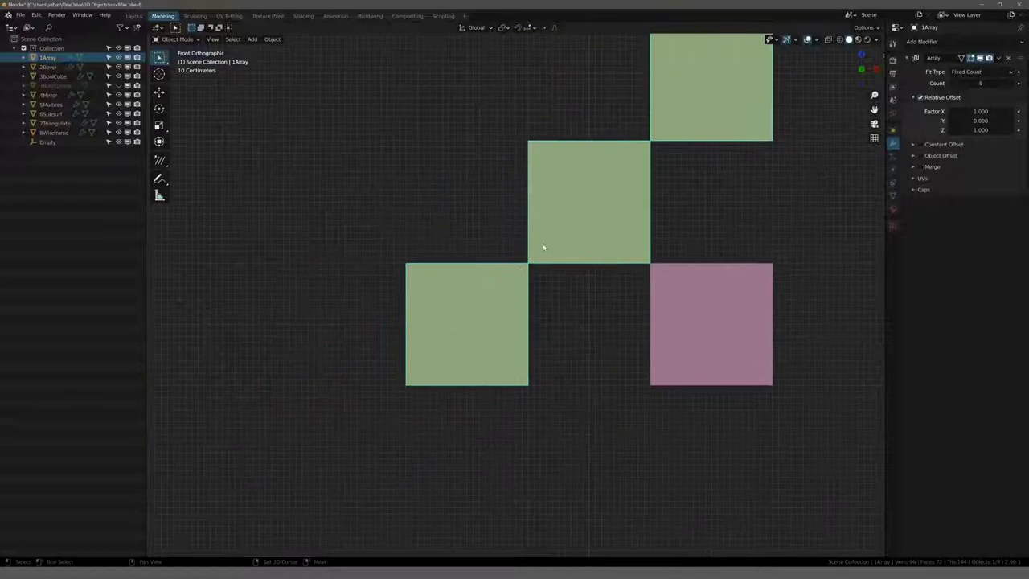
Step: Reset the lower-left cube's origin with Set Origin
right_click(475, 306)
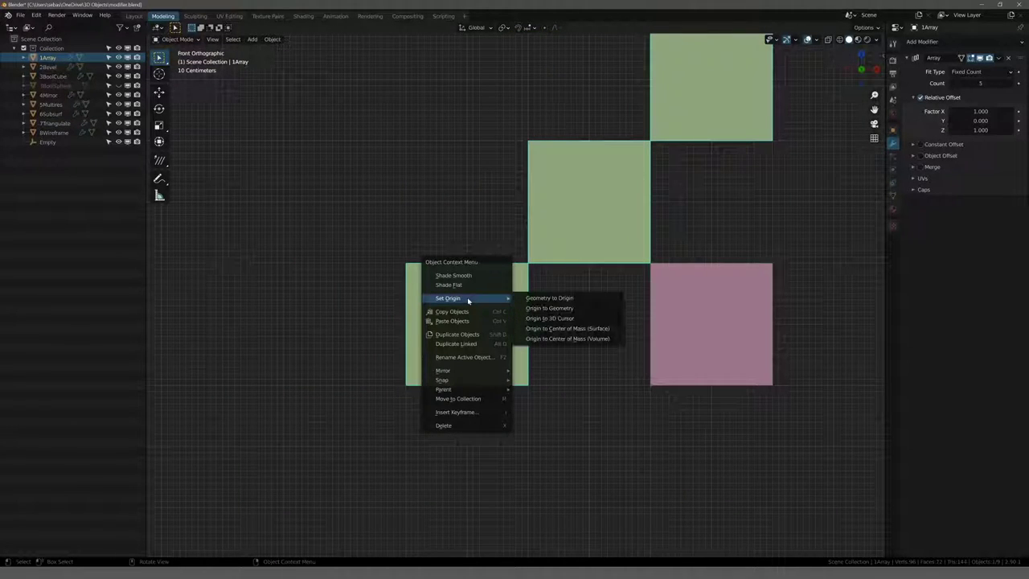
click(523, 305)
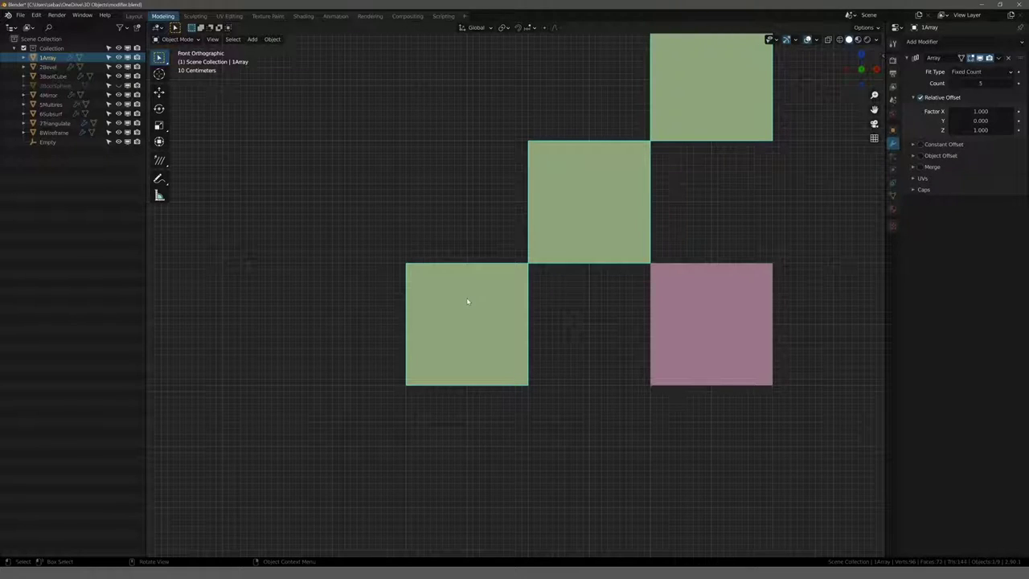
right_click(467, 302)
click(555, 310)
Step: Turn off the Array modifier's viewport display so only one cube shows
middle_drag(439, 174, 427, 217)
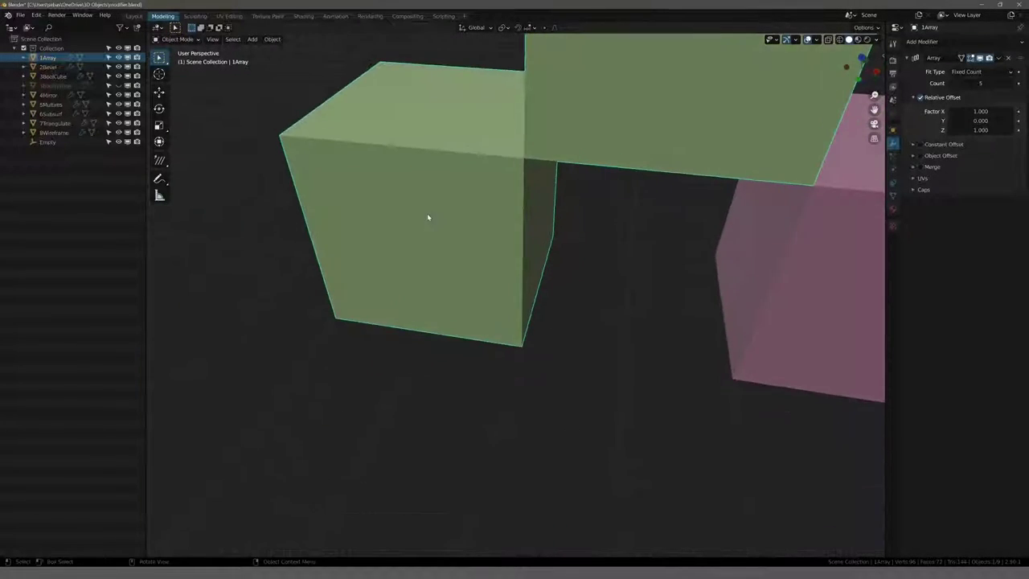
scroll(427, 217, down, 4)
scroll(447, 200, down, 3)
shift+middle_drag(501, 188, 450, 247)
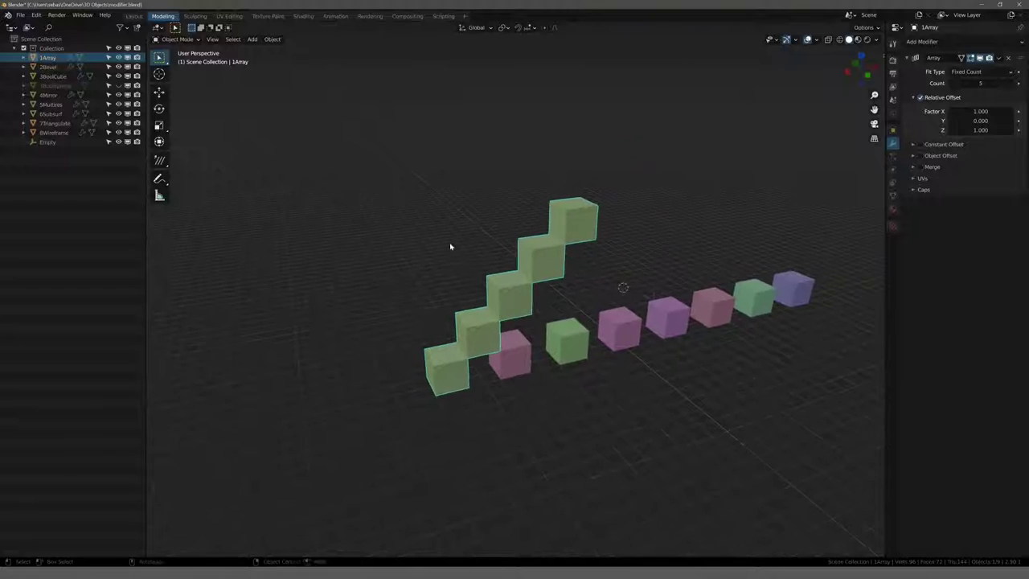
scroll(450, 247, up, 3)
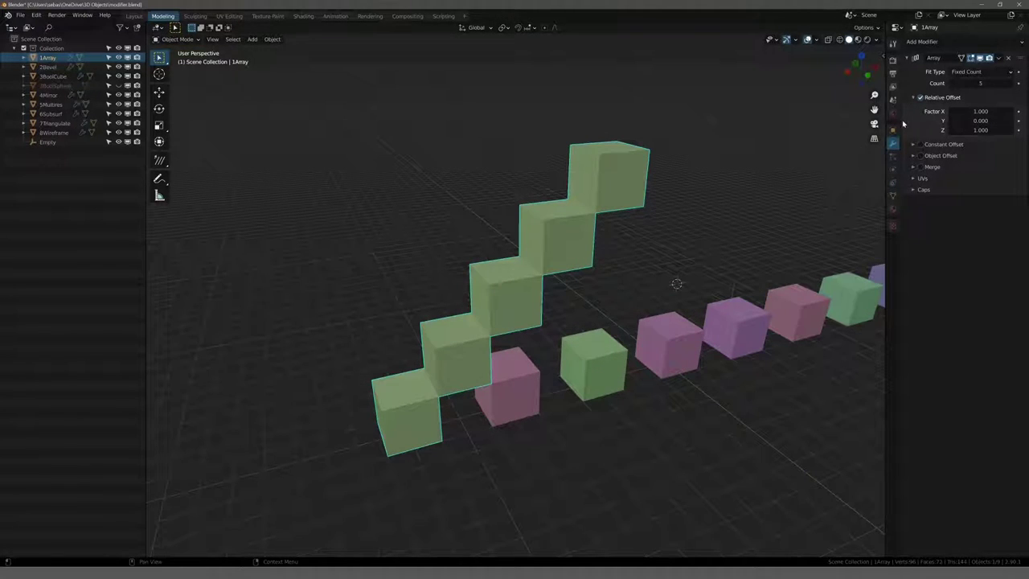
middle_drag(595, 201, 636, 182)
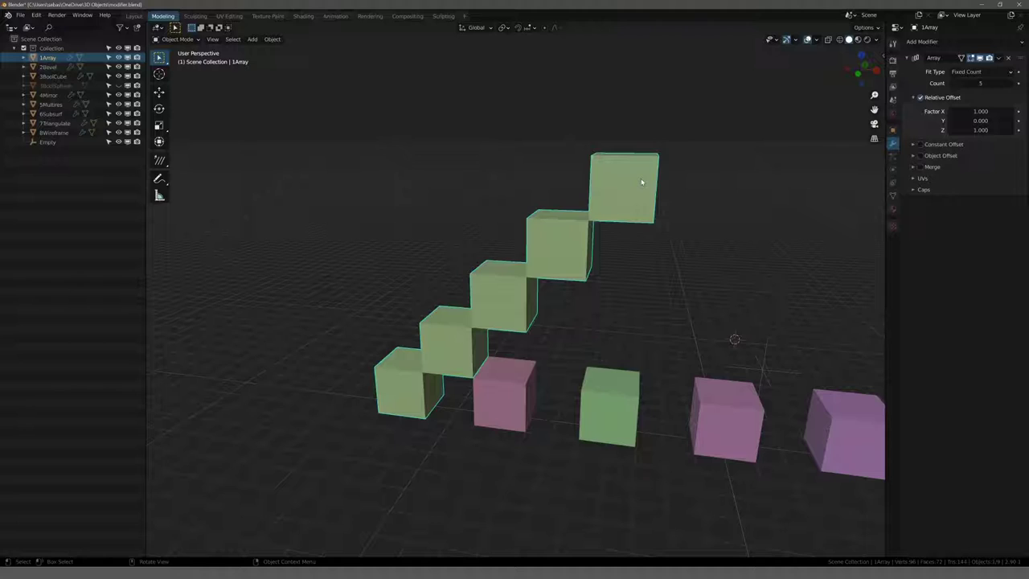
middle_drag(644, 200, 563, 209)
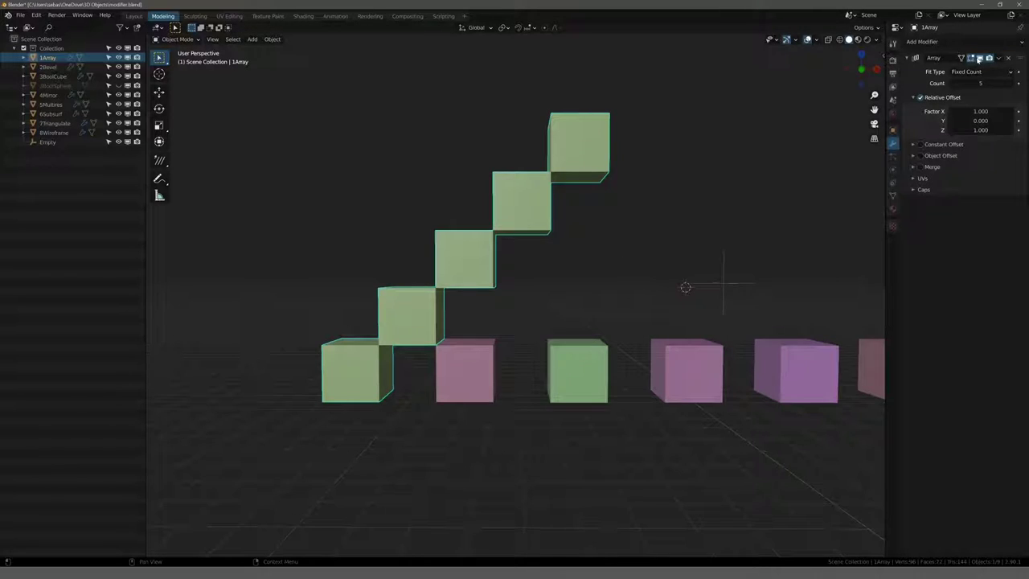
click(979, 59)
Step: Select the pink 2Bevel cube and show its Bevel modifier in the viewport
click(461, 360)
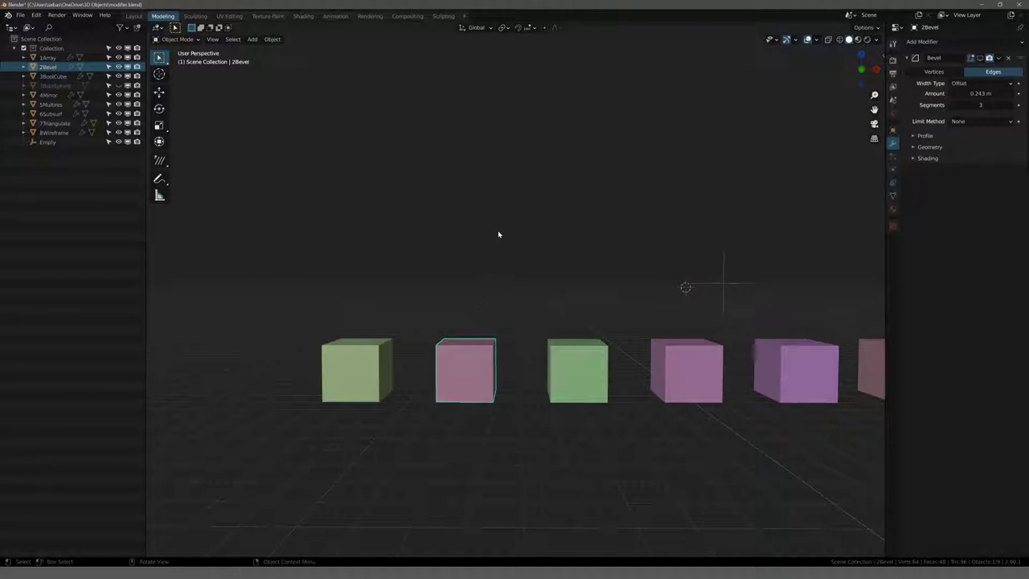
middle_drag(482, 244, 487, 246)
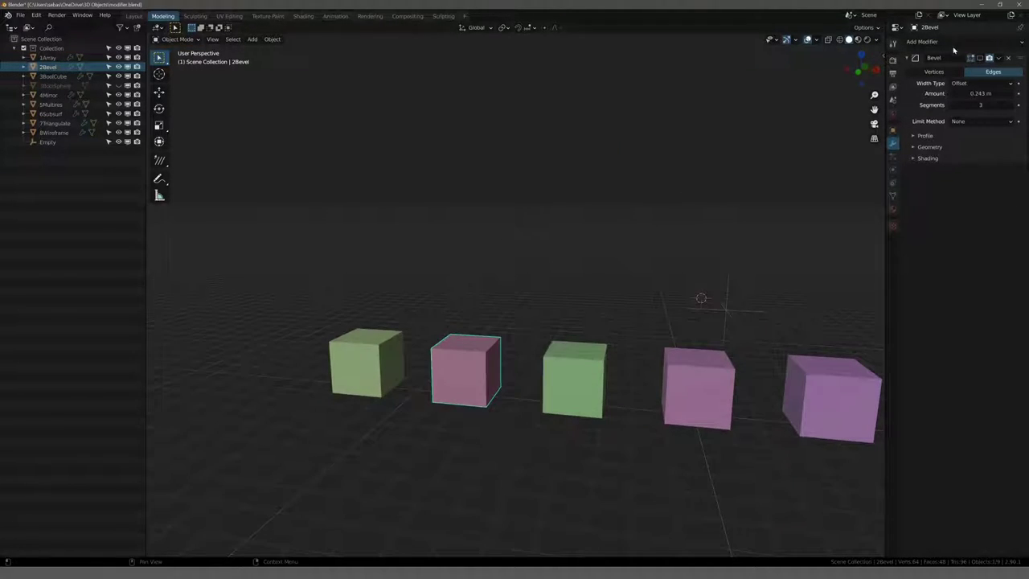
click(922, 41)
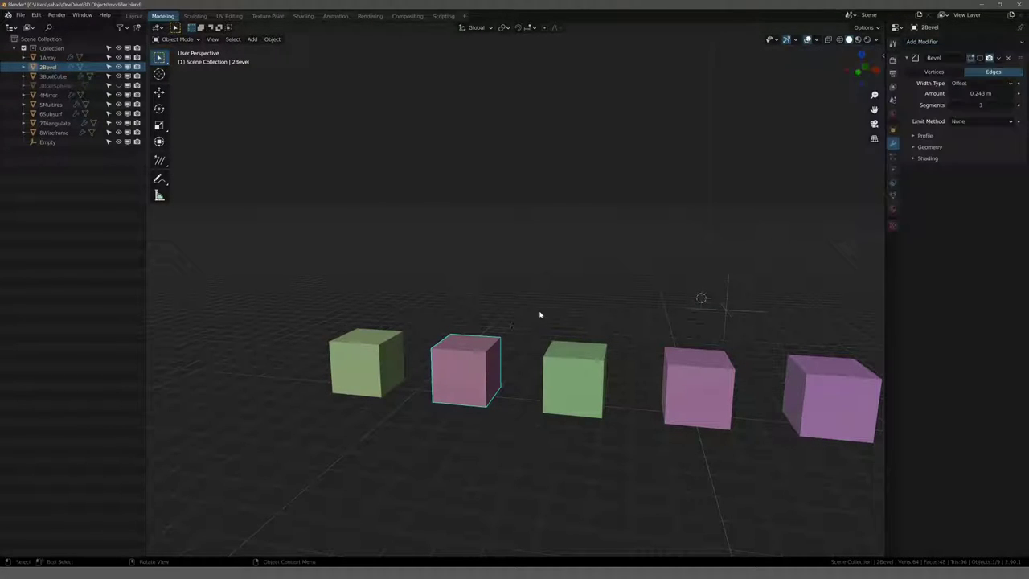
mouse_move(443, 328)
middle_down()
mouse_move(489, 298)
mouse_move(472, 265)
middle_up()
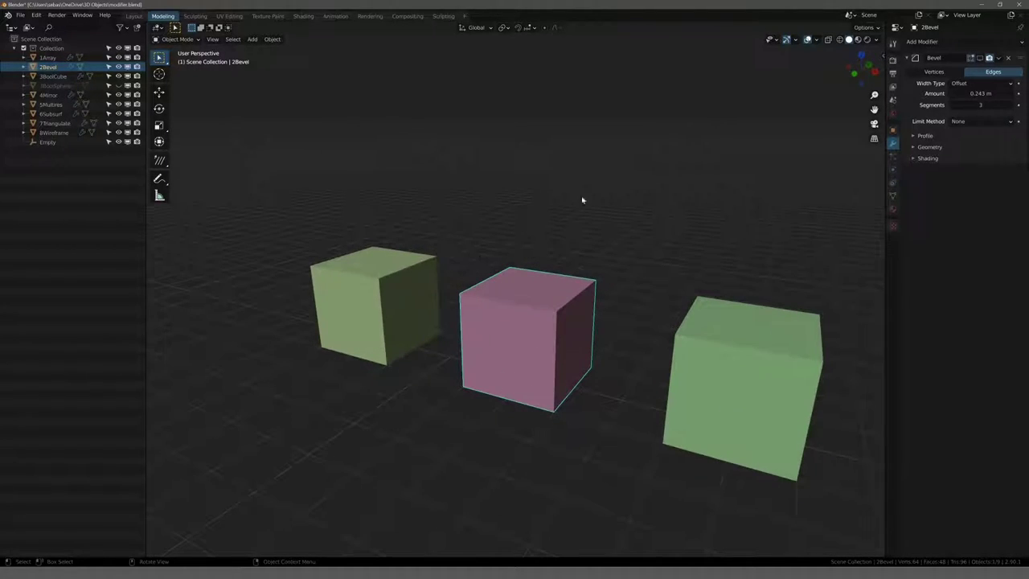
click(979, 58)
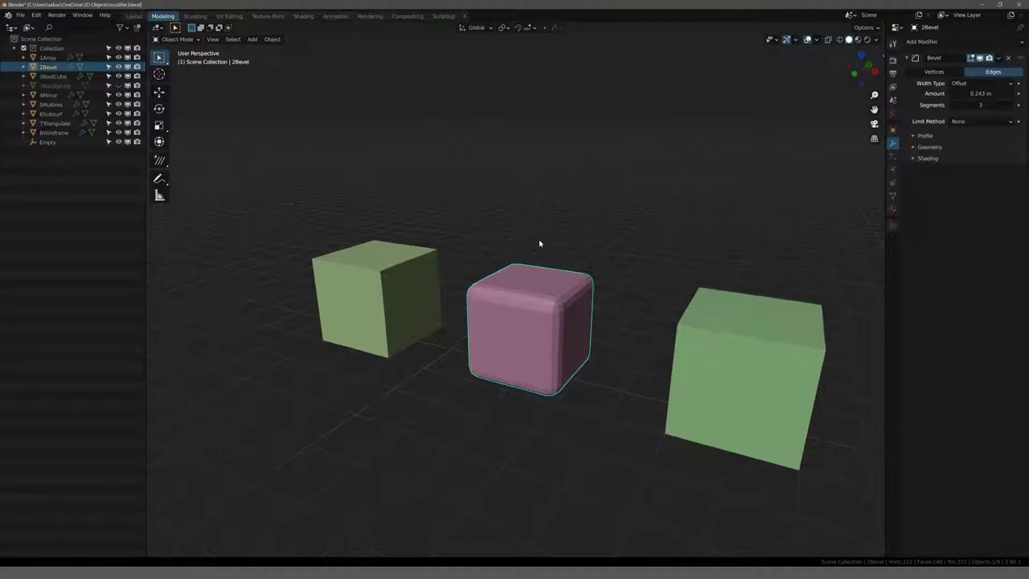
middle_drag(539, 243, 536, 239)
scroll(536, 239, up, 3)
mouse_move(594, 214)
middle_down()
mouse_move(442, 231)
mouse_move(418, 217)
mouse_move(528, 230)
mouse_move(674, 226)
mouse_move(568, 218)
middle_up()
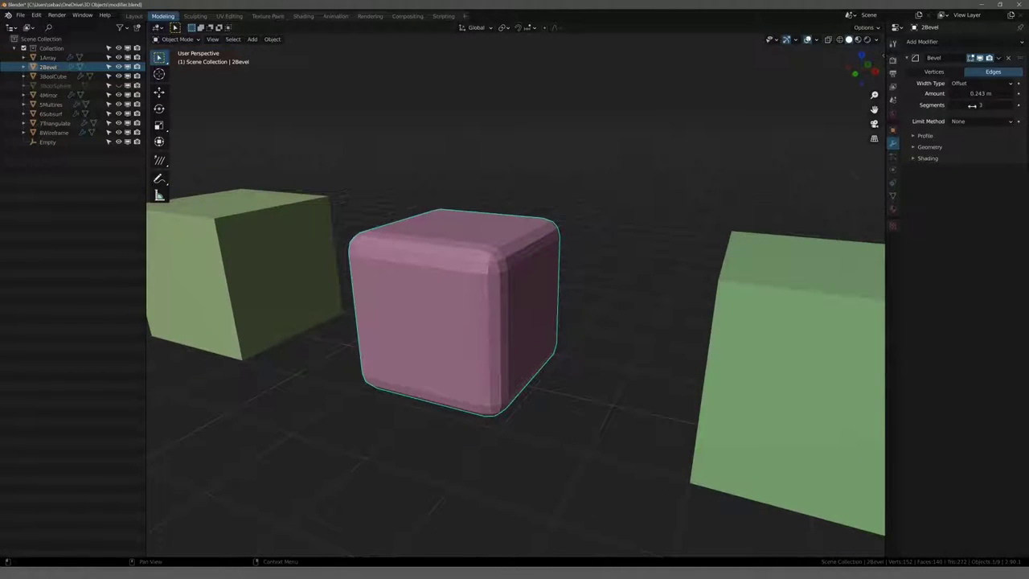
Step: Set the bevel Amount to 0.233 m with 4 Segments and check it in wireframe
mouse_move(979, 93)
mouse_down()
mouse_move(952, 93)
mouse_move(1013, 93)
mouse_move(932, 94)
mouse_move(1001, 104)
mouse_move(961, 105)
mouse_move(988, 104)
mouse_up()
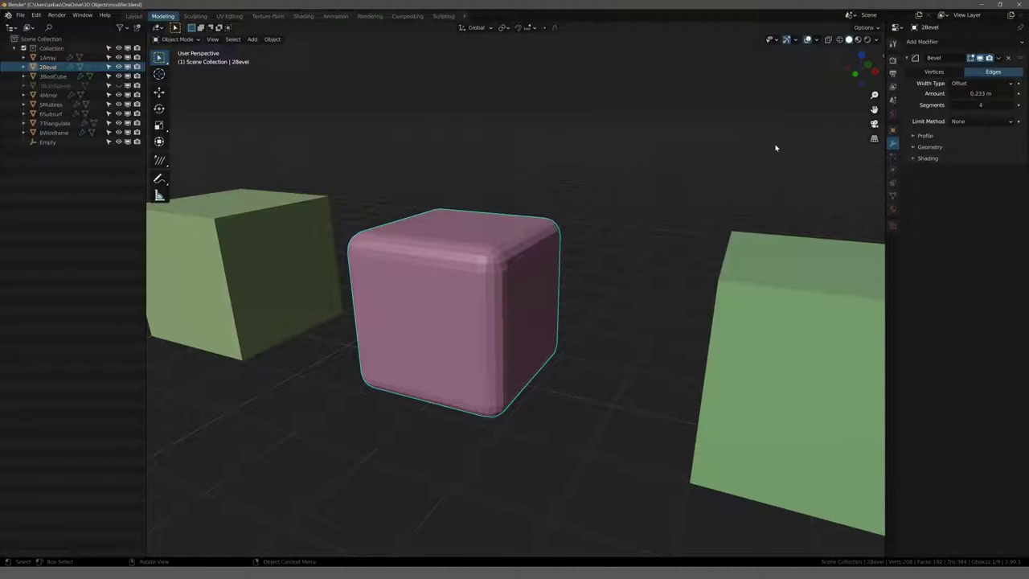
click(839, 40)
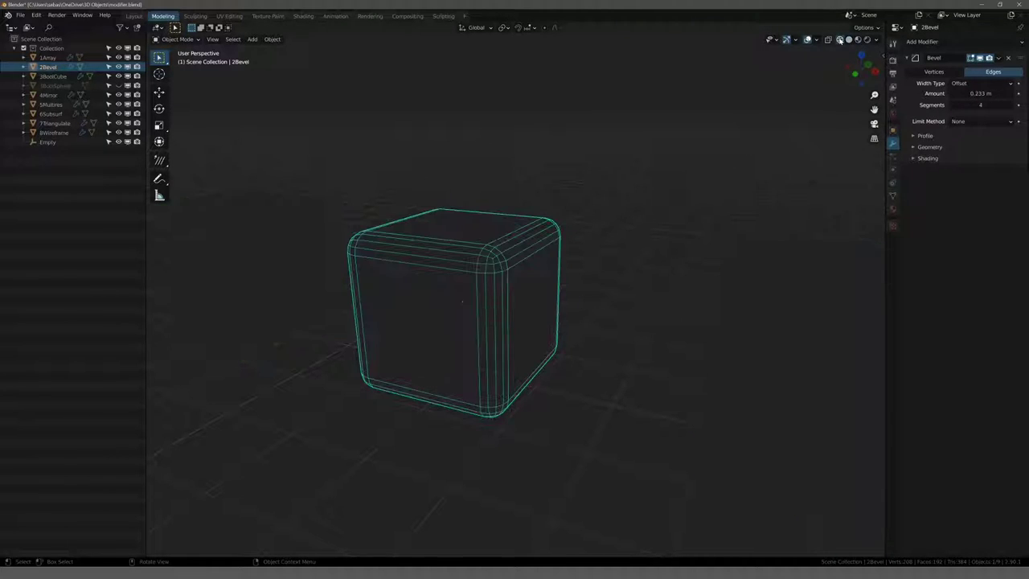
middle_drag(585, 210, 445, 202)
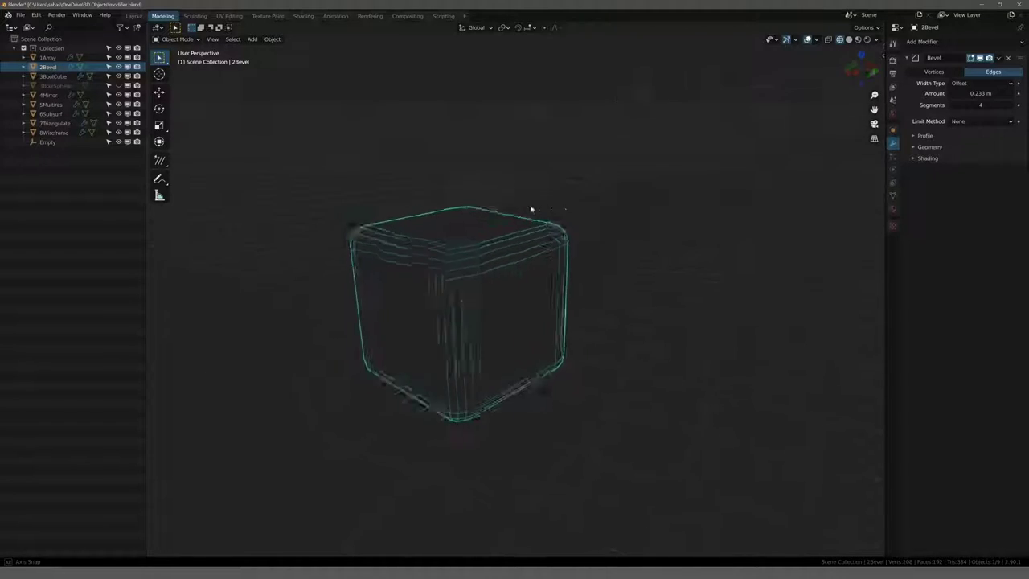
click(849, 39)
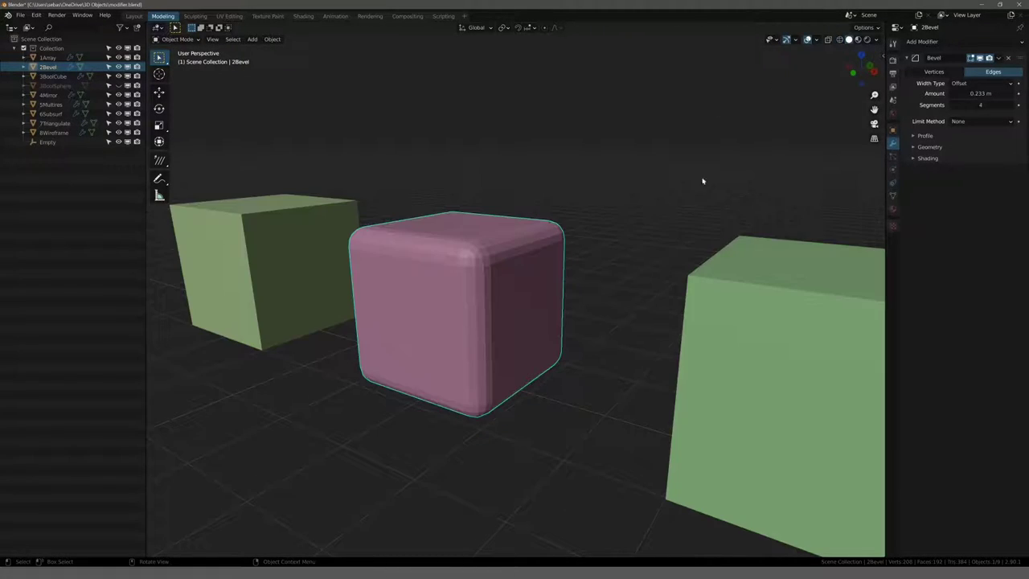
scroll(496, 232, down, 4)
mouse_move(496, 233)
middle_down()
mouse_move(519, 239)
mouse_move(464, 272)
middle_up()
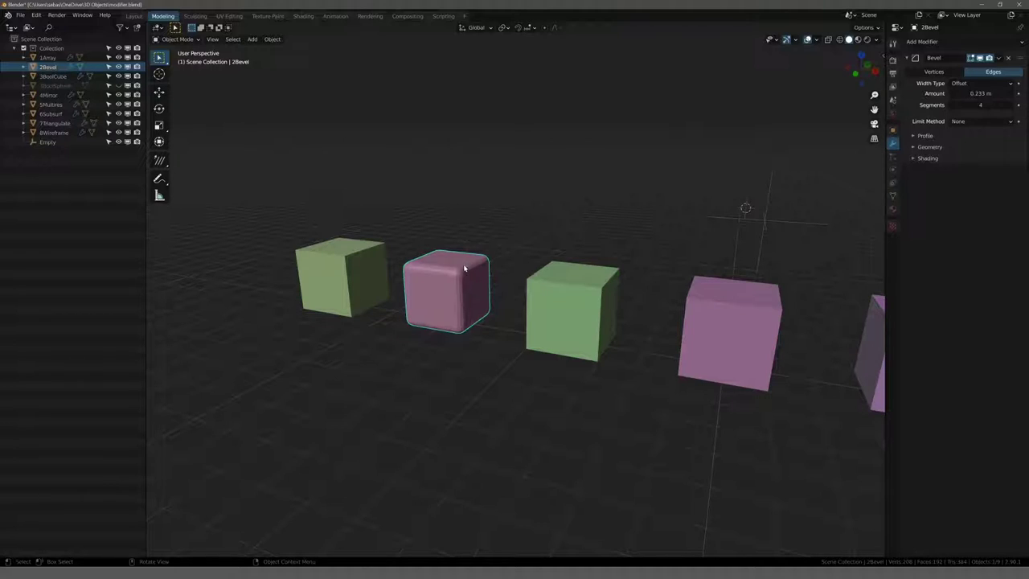
Step: Duplicate the pink cube upward along Z and remove the copy's Bevel modifier
key(shift+d)
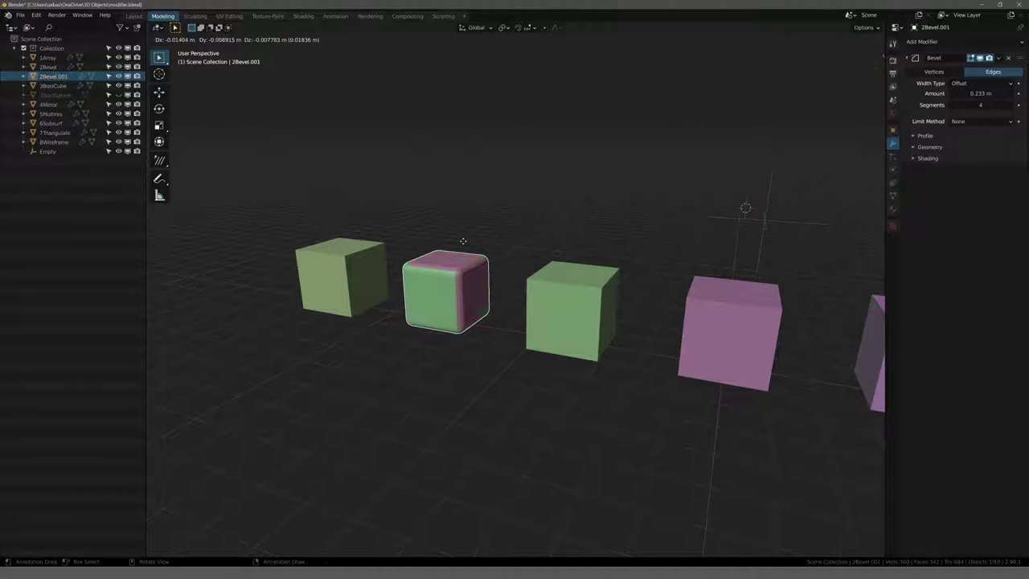
key(z)
click(494, 149)
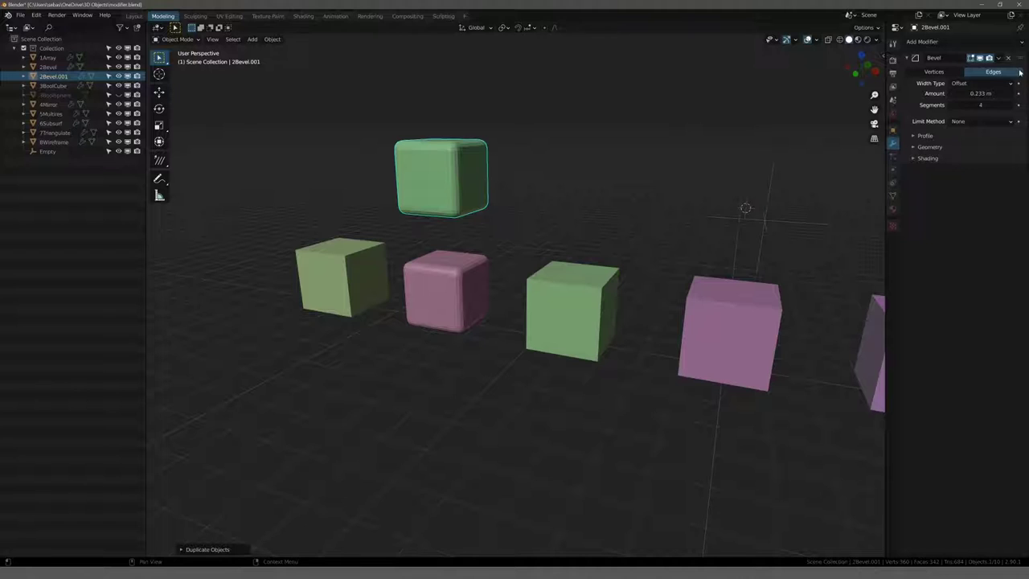
click(1011, 58)
shift+middle_drag(627, 156, 635, 206)
scroll(611, 217, up, 3)
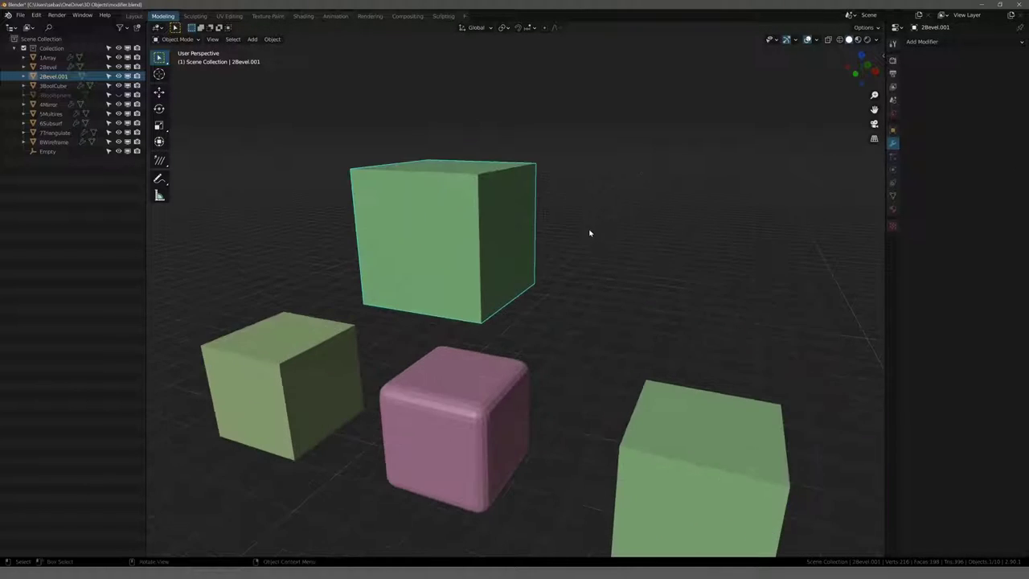
middle_drag(572, 199, 599, 219)
Step: Bevel the copy's edges in Edit Mode with 3 segments, then reselect it in Object Mode
key(Tab)
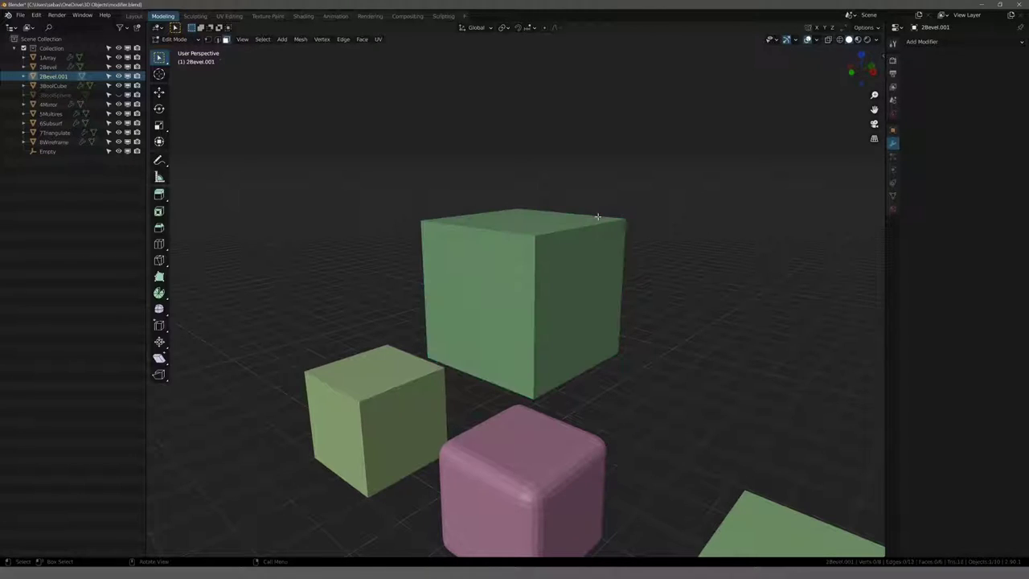
key(a)
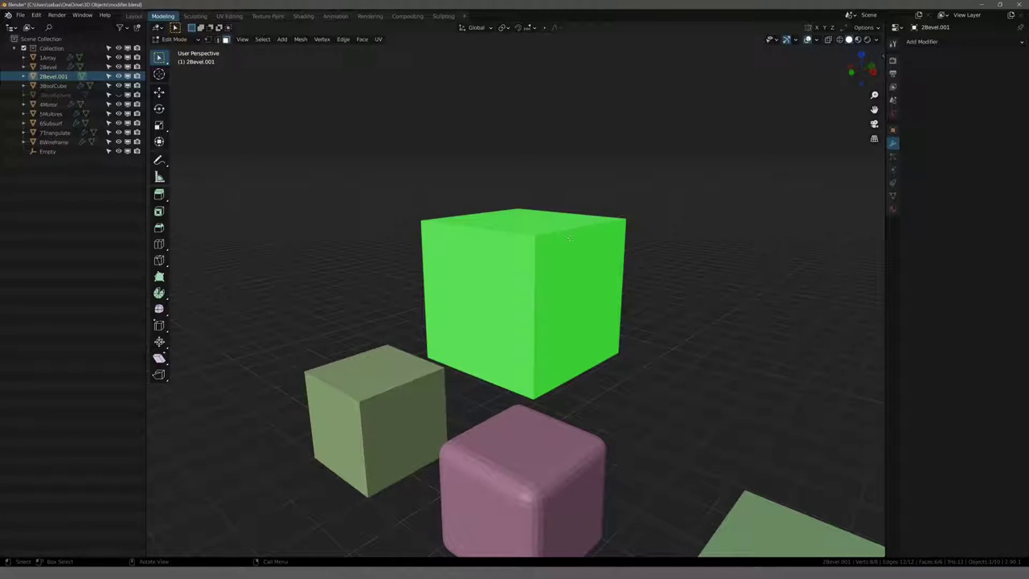
key(ctrl+b)
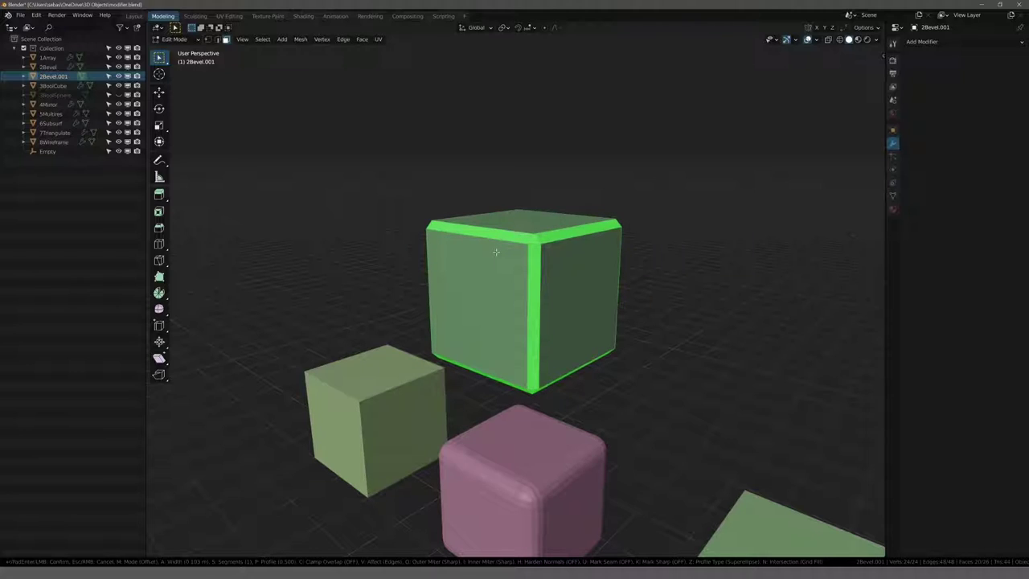
click(493, 253)
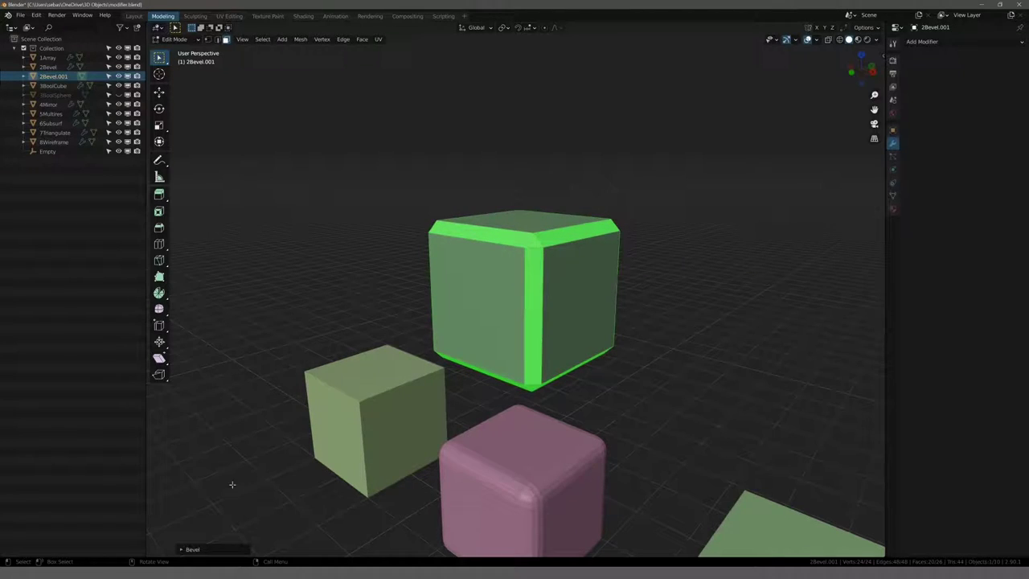
click(182, 551)
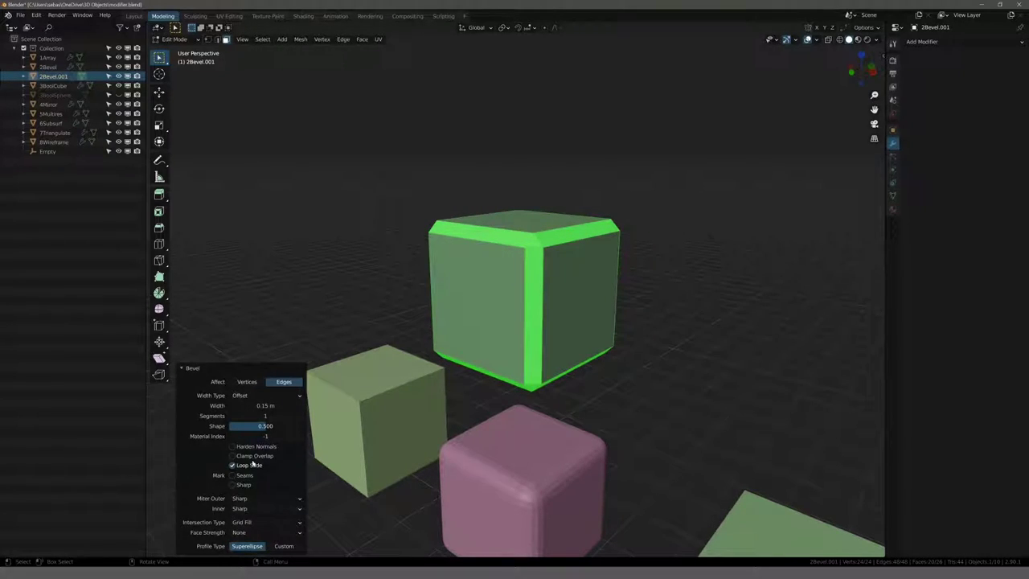
drag(256, 415, 265, 415)
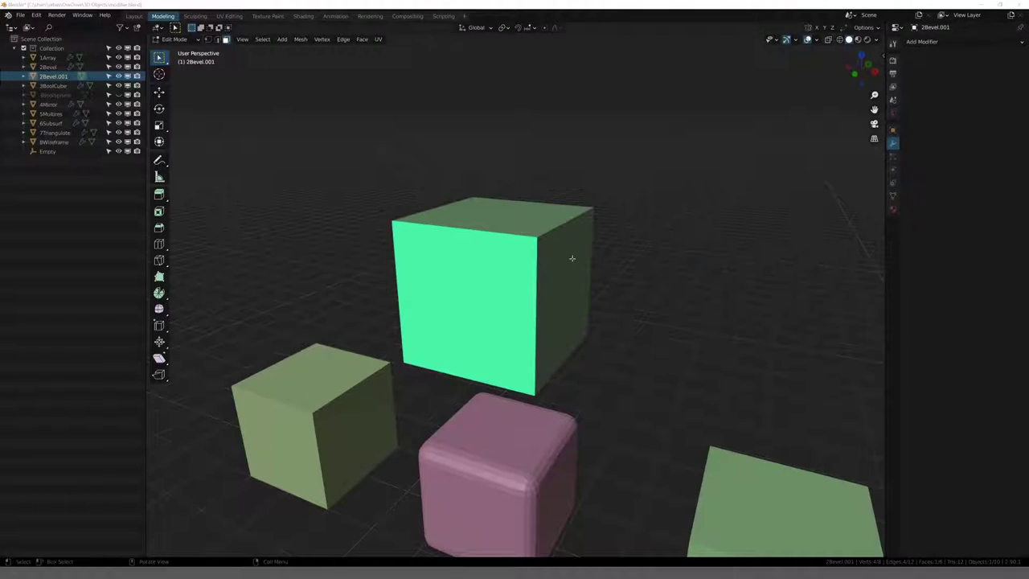
click(83, 76)
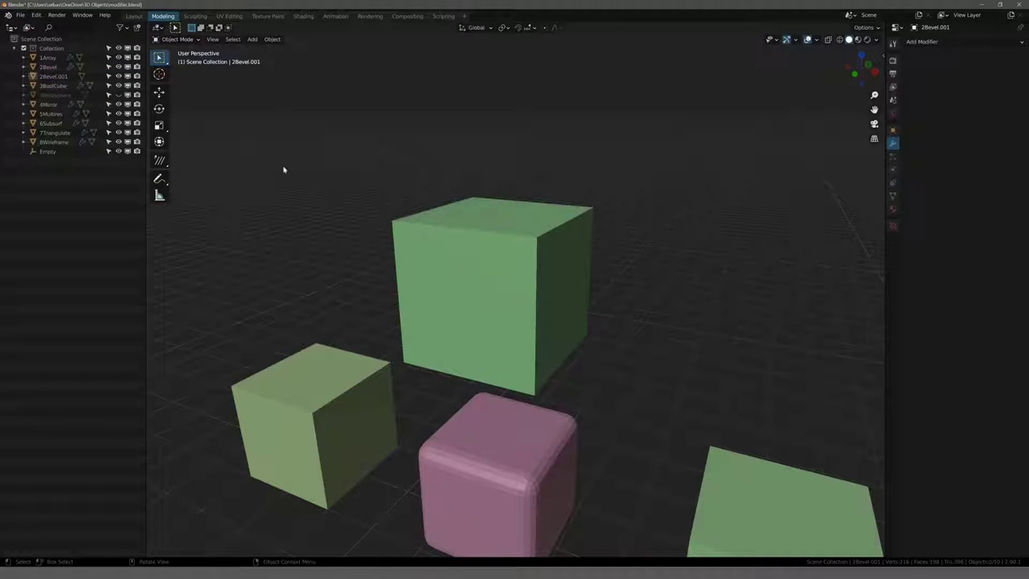
click(482, 266)
Step: Delete the 2Bevel.001 cube and select the 3BoolCube
key(Delete)
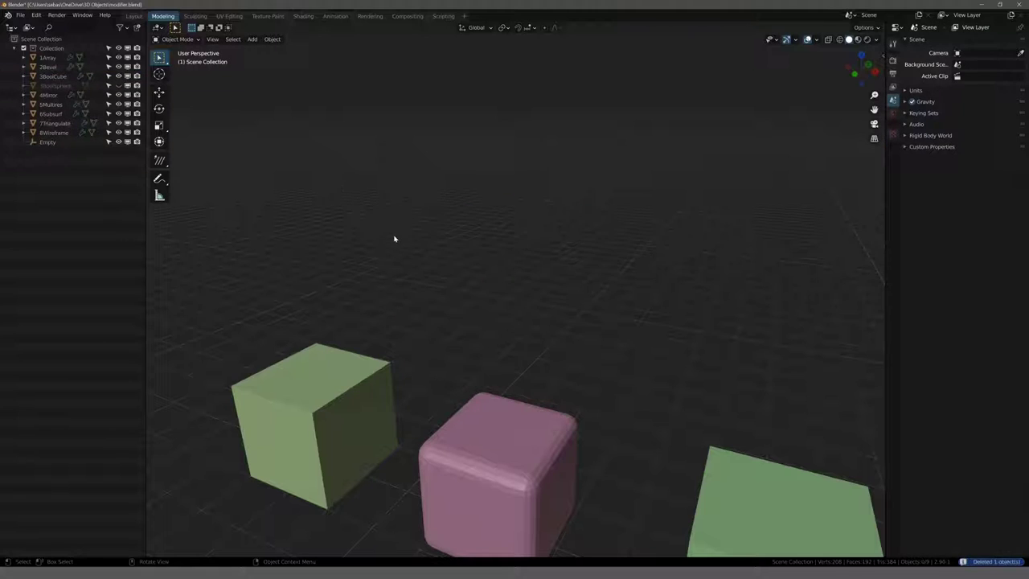
scroll(395, 239, down, 5)
scroll(471, 262, up, 4)
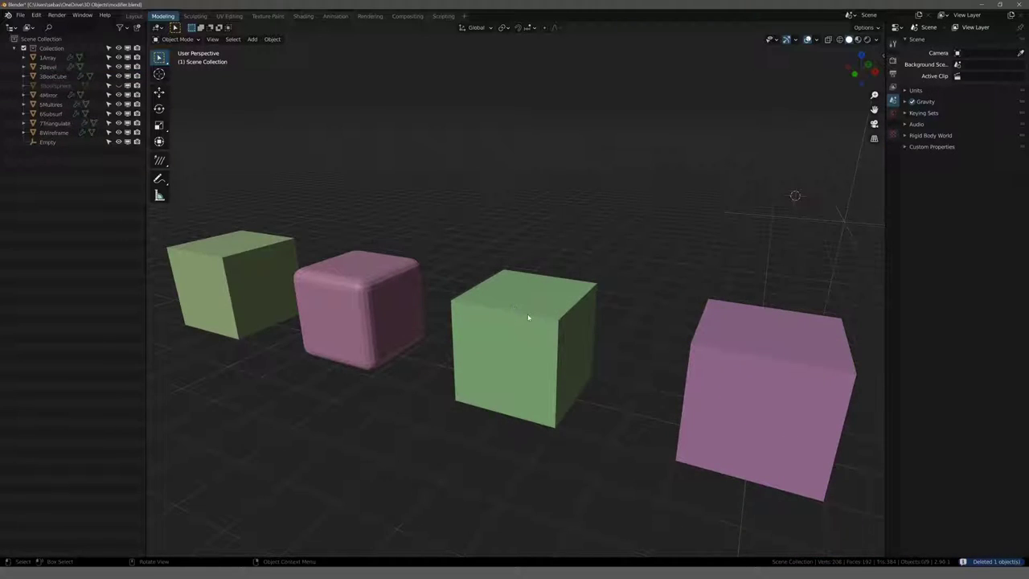
click(528, 314)
middle_drag(506, 257, 542, 218)
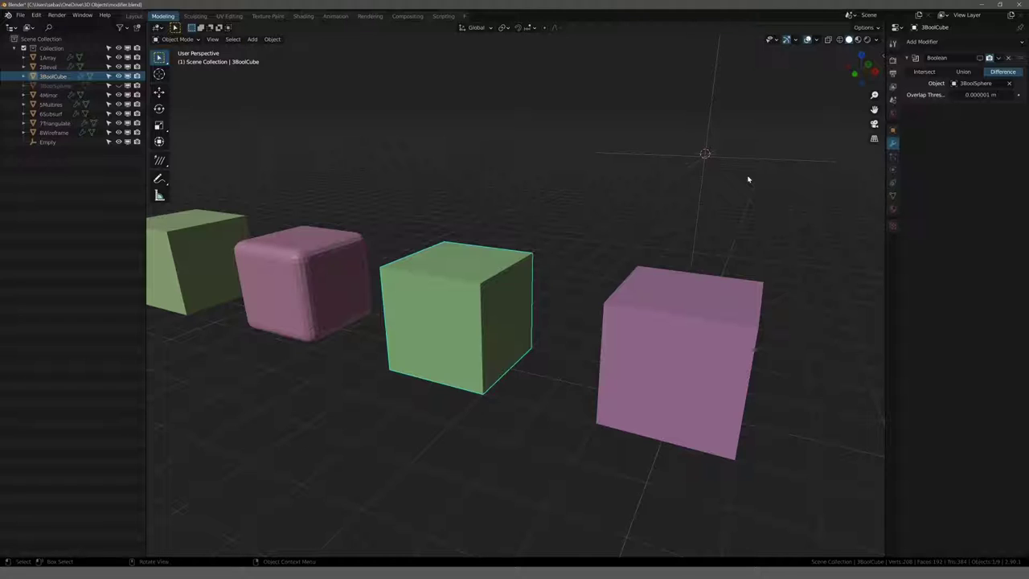
Step: Show the 3BoolCube's Difference Boolean in the viewport and inspect its round holes
click(979, 58)
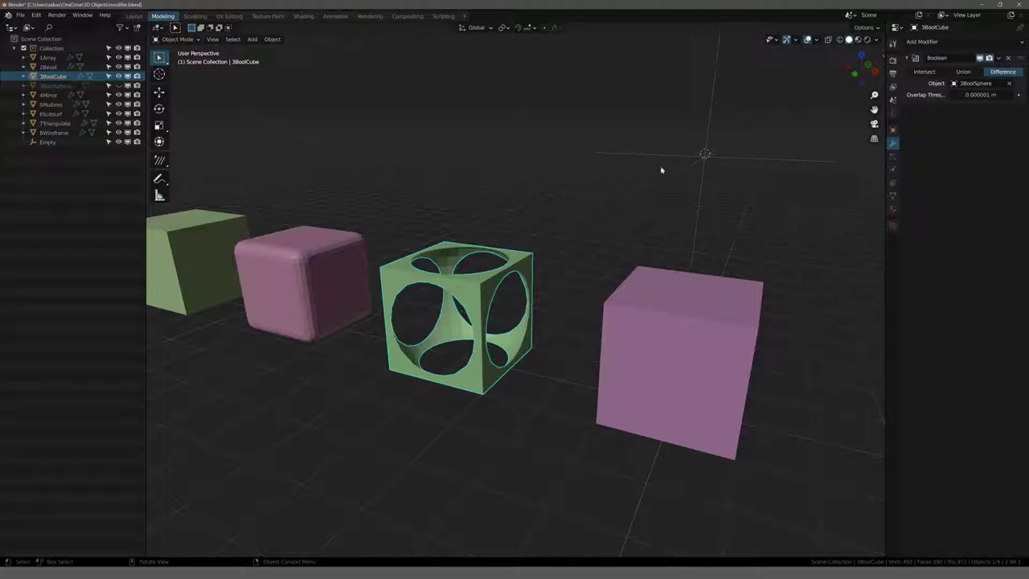
middle_drag(662, 168, 482, 179)
scroll(482, 179, up, 1)
scroll(471, 168, up, 3)
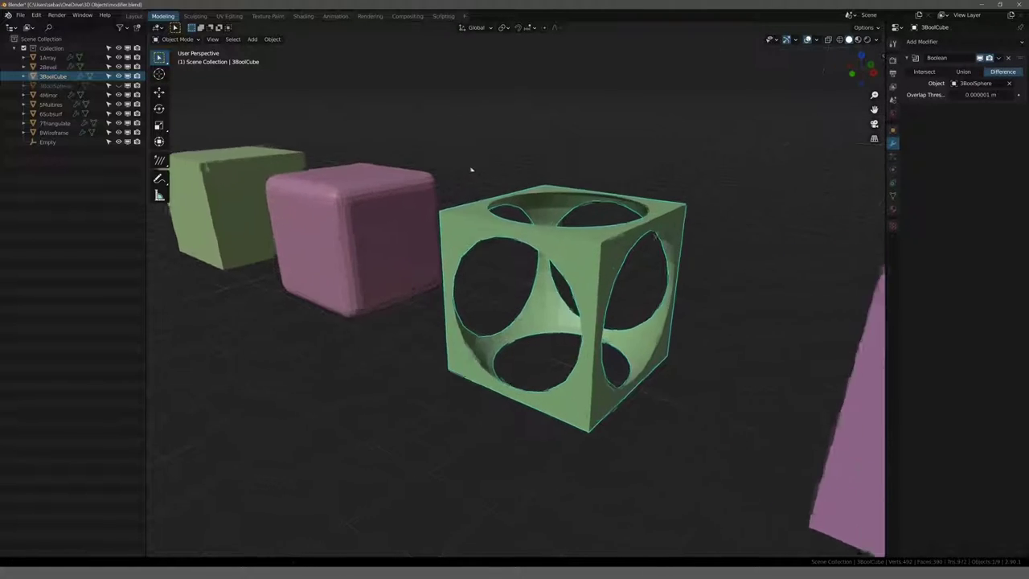
scroll(501, 175, up, 2)
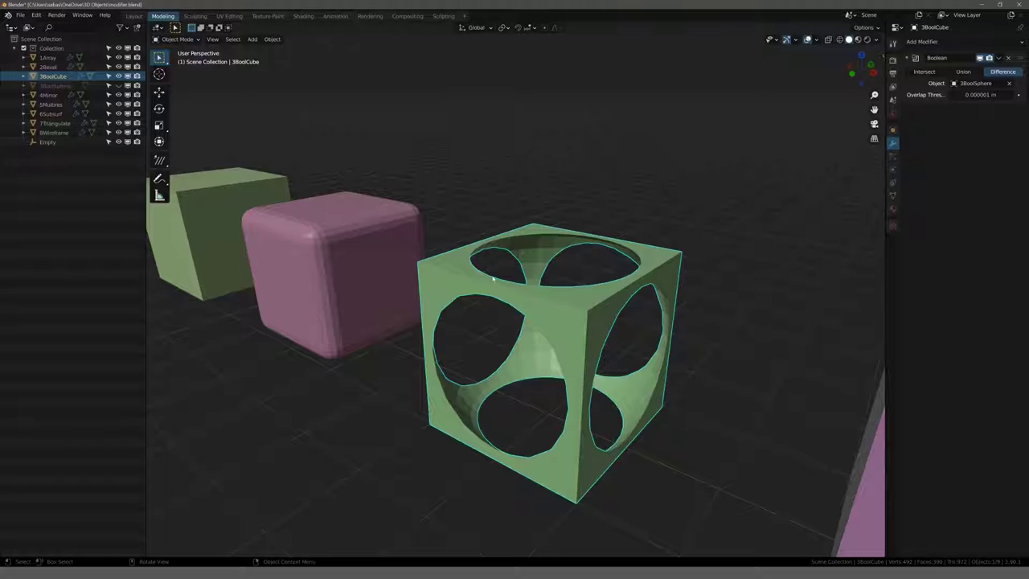
mouse_move(482, 209)
middle_down()
mouse_move(433, 201)
mouse_move(340, 222)
mouse_move(487, 223)
middle_up()
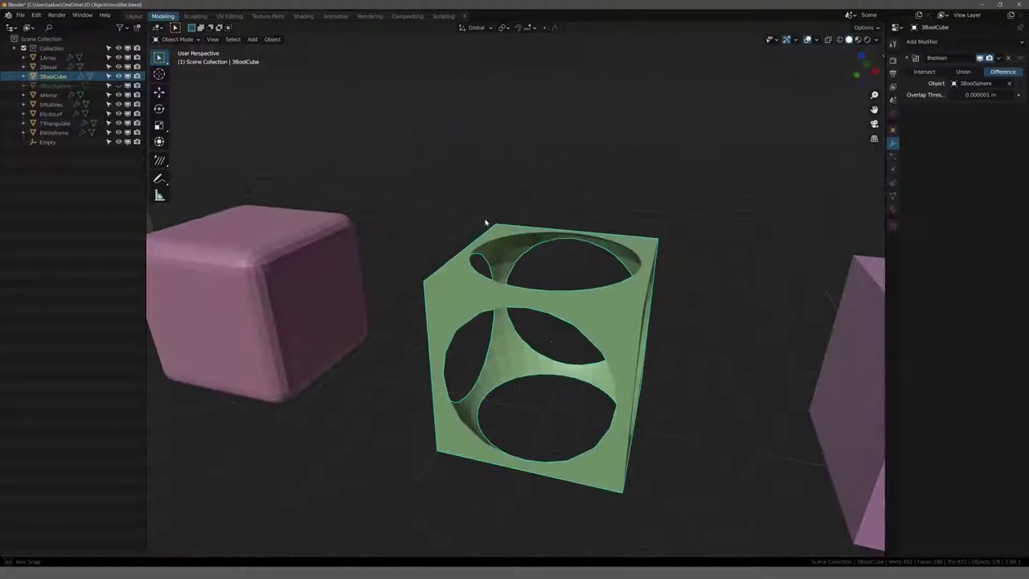
click(118, 85)
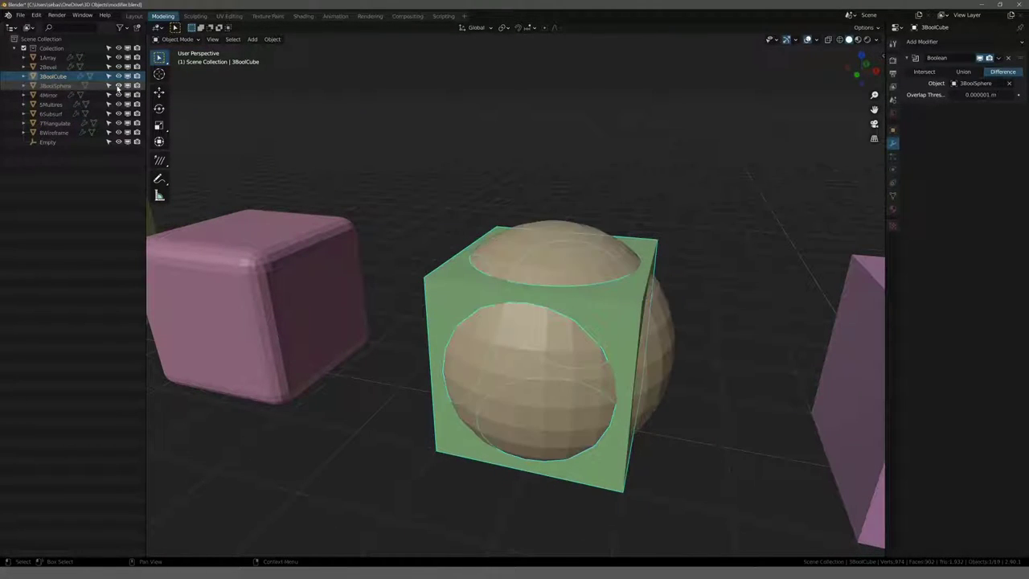
mouse_move(499, 192)
middle_down()
mouse_move(450, 174)
mouse_move(481, 189)
middle_up()
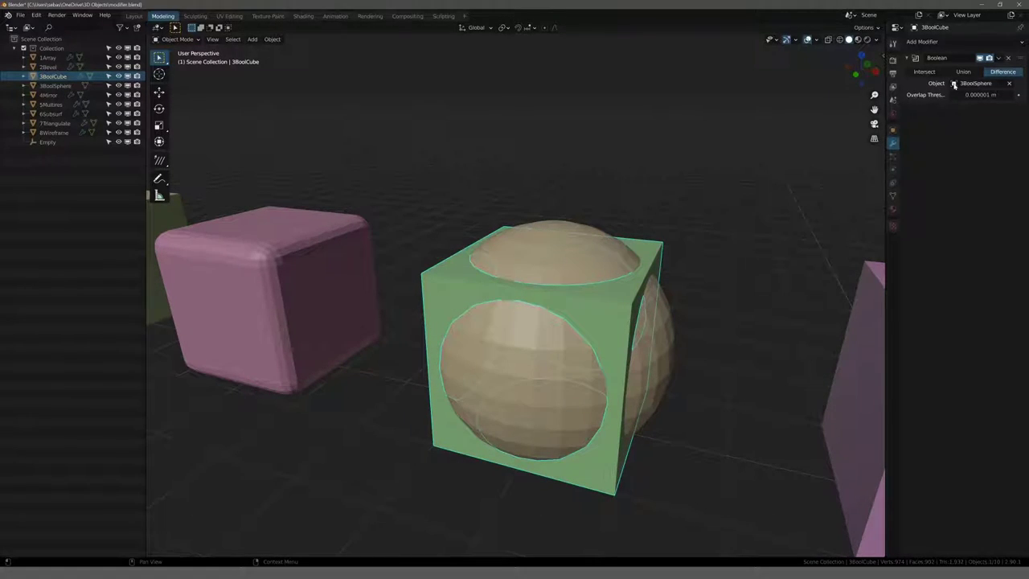
click(1011, 84)
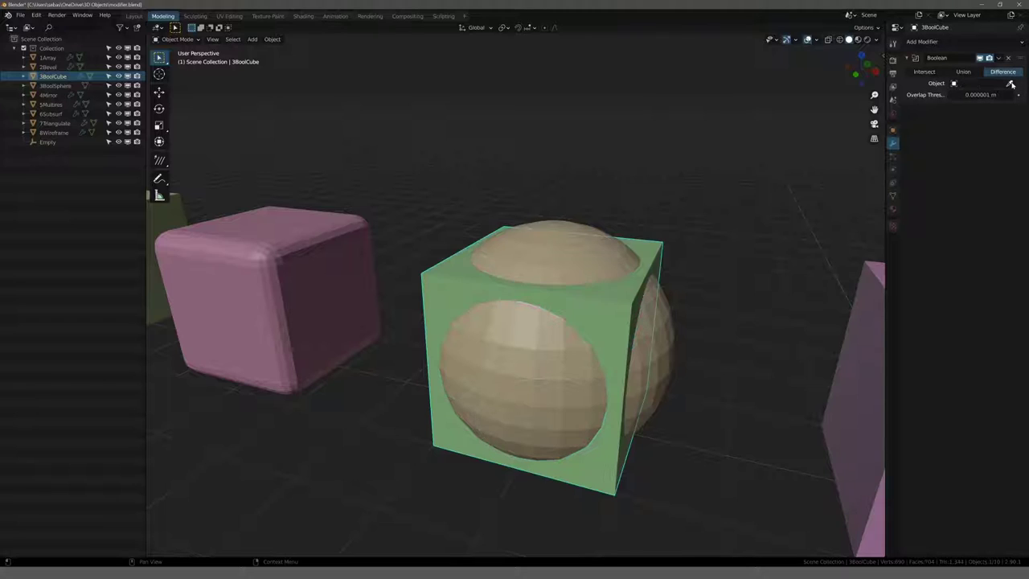
click(1009, 83)
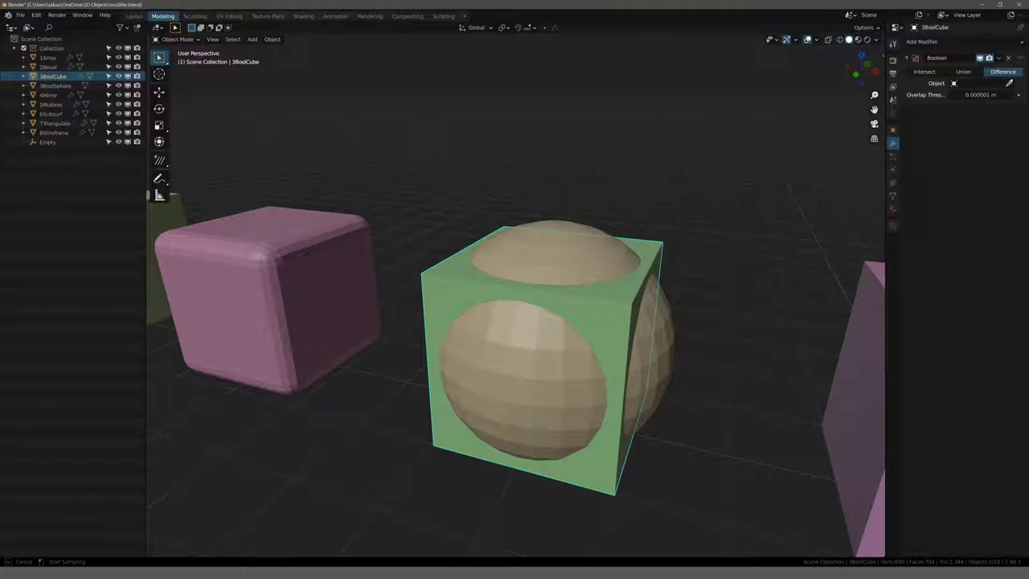
click(576, 255)
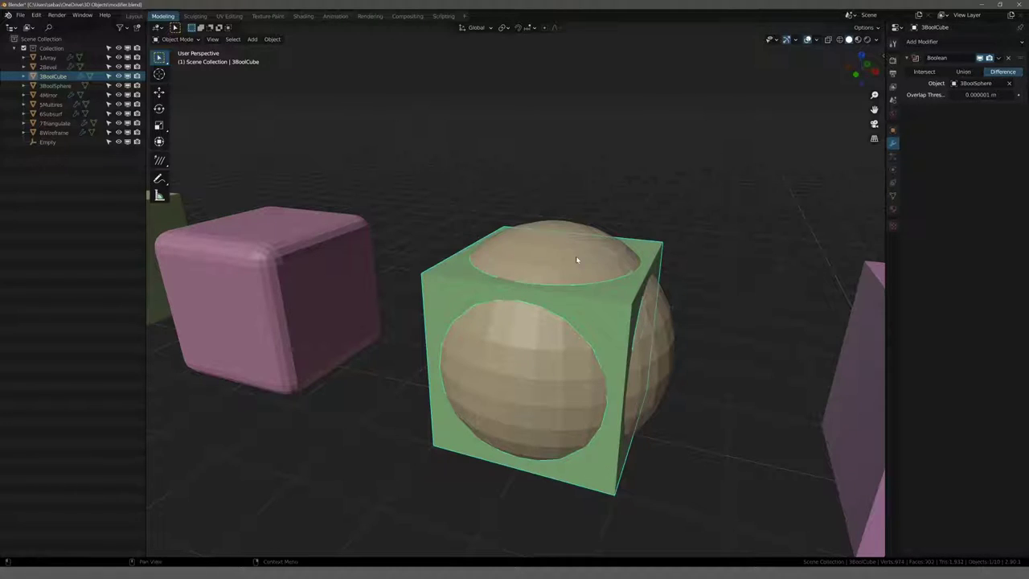
click(1009, 84)
click(954, 84)
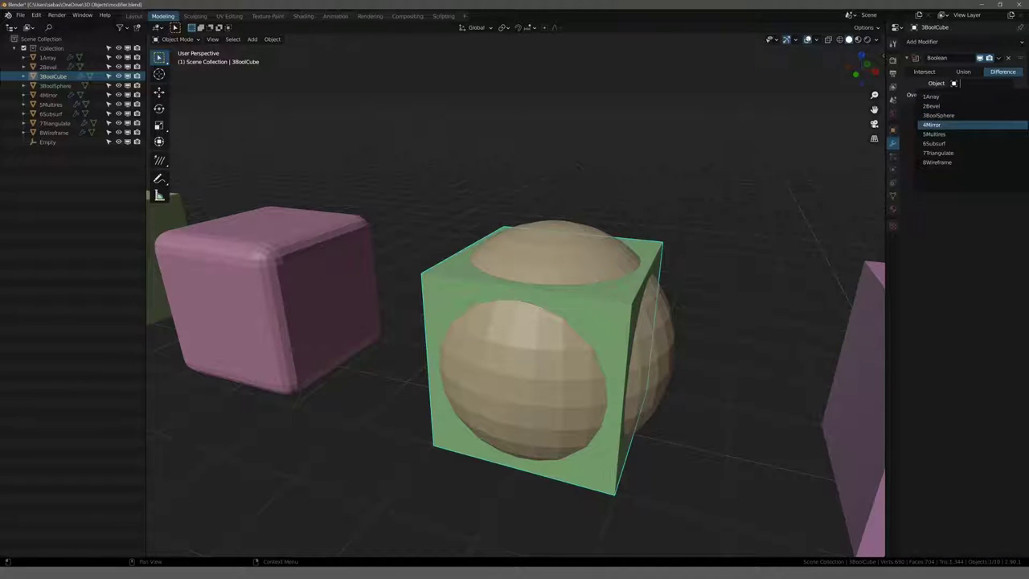
click(939, 115)
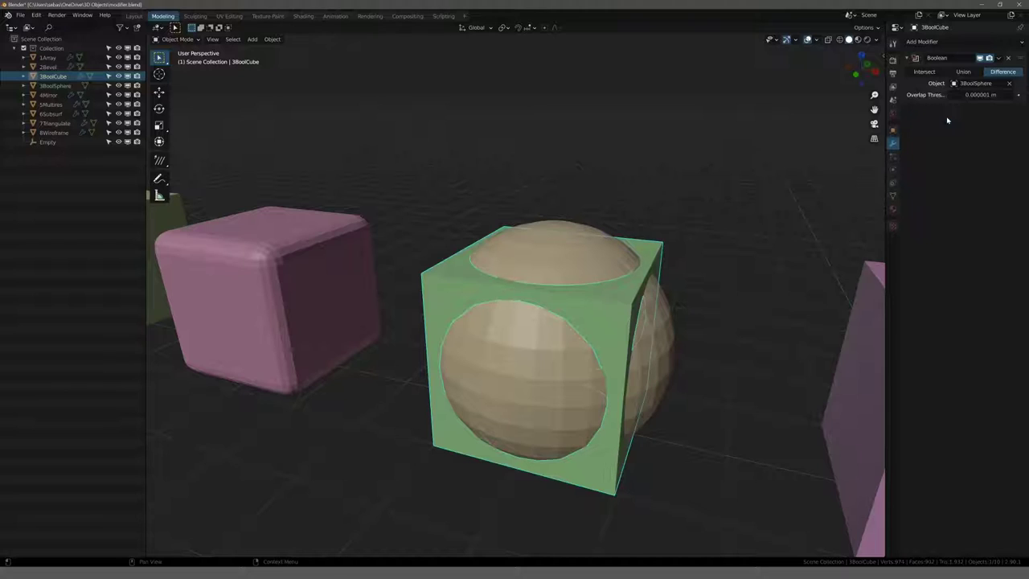
middle_drag(558, 175, 558, 179)
click(558, 180)
click(575, 297)
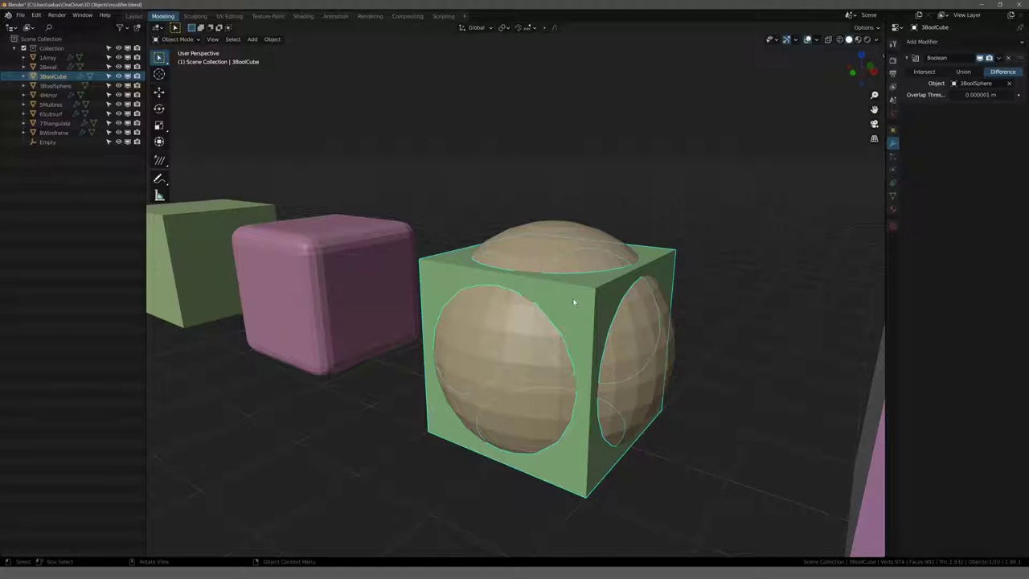
click(540, 233)
middle_drag(540, 234, 544, 246)
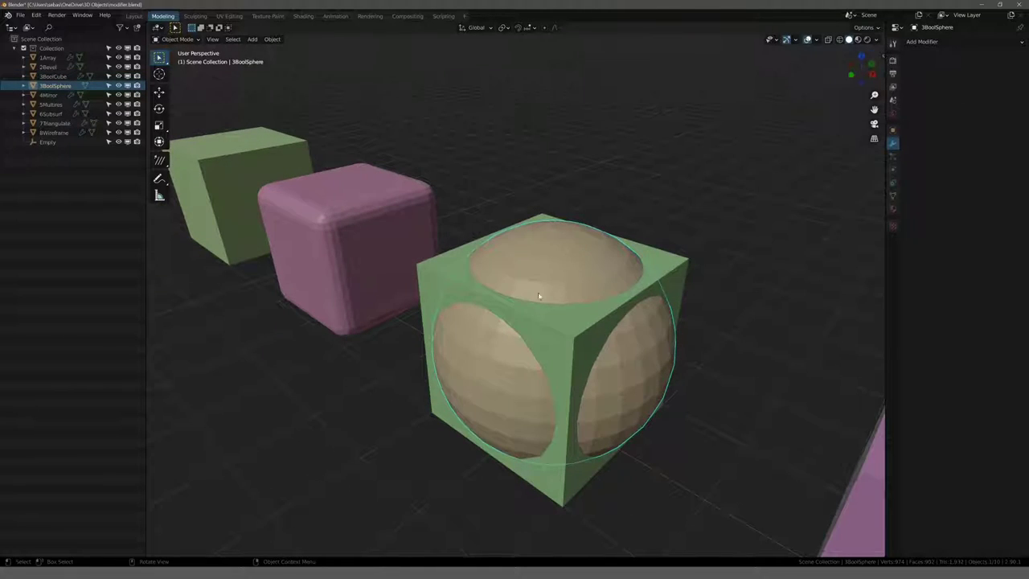
middle_drag(538, 296, 531, 241)
click(590, 317)
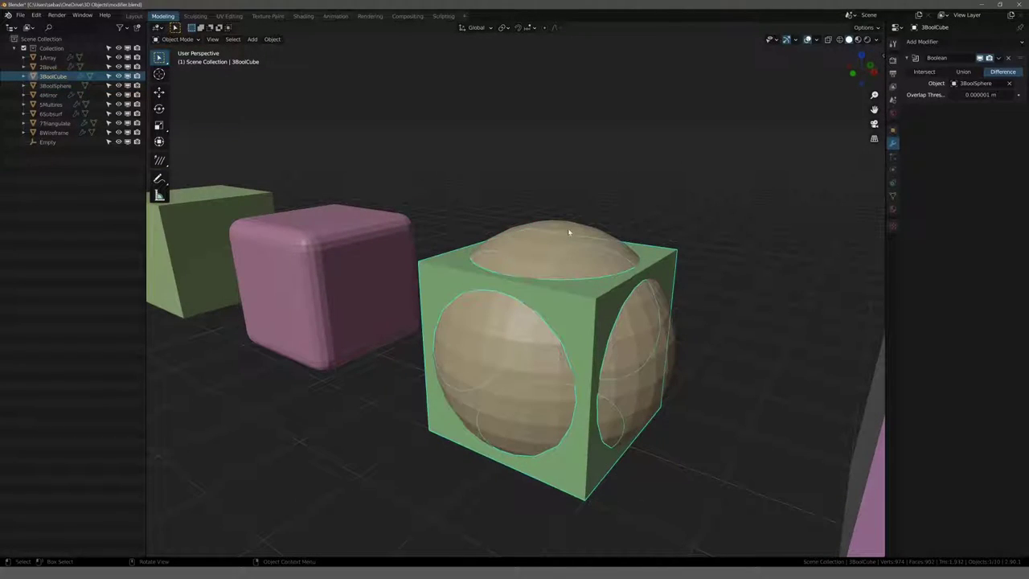
click(581, 303)
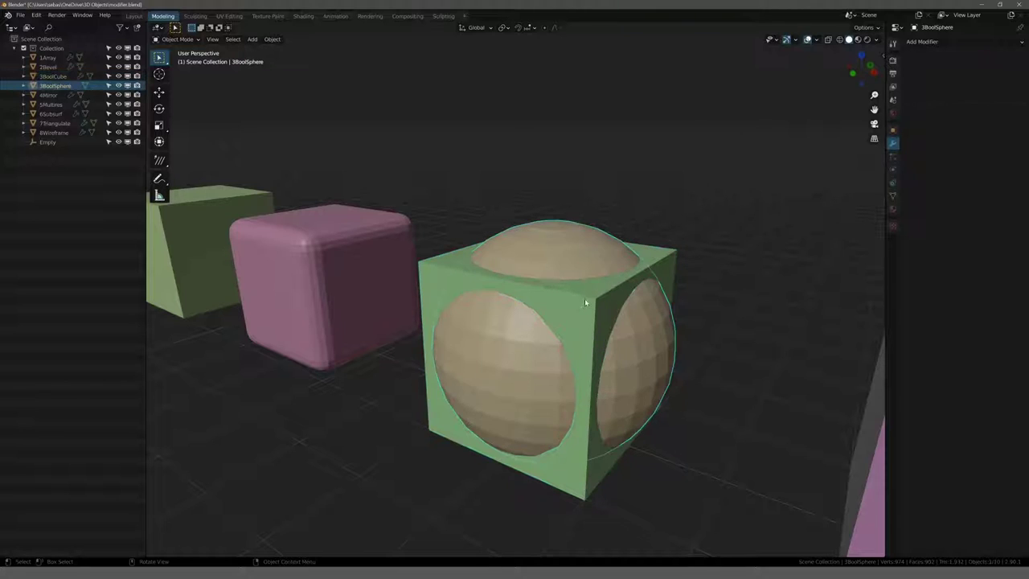
click(586, 299)
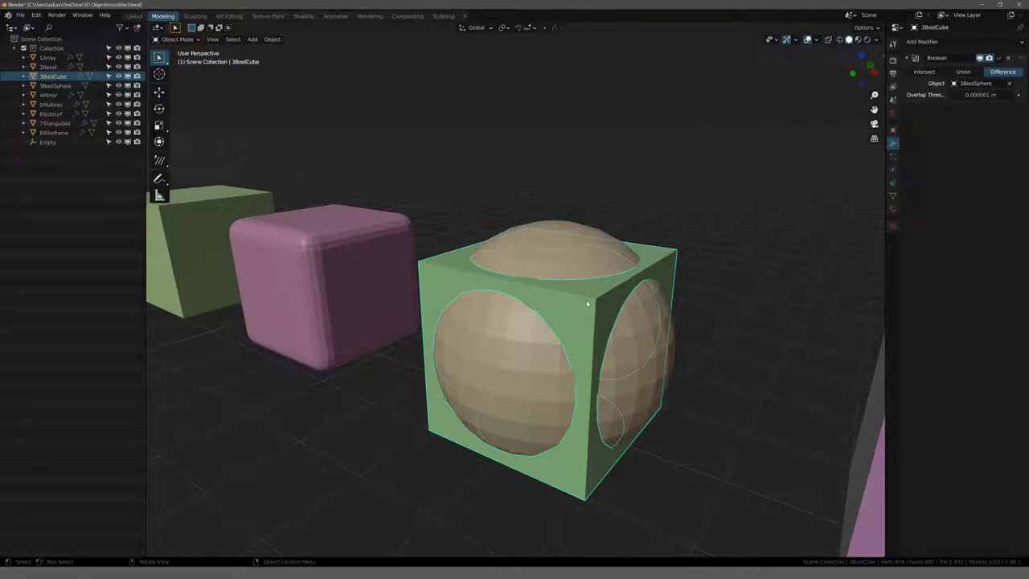
Step: Switch the Boolean to Intersect and hide the 3BoolSphere to see the rounded result
click(924, 71)
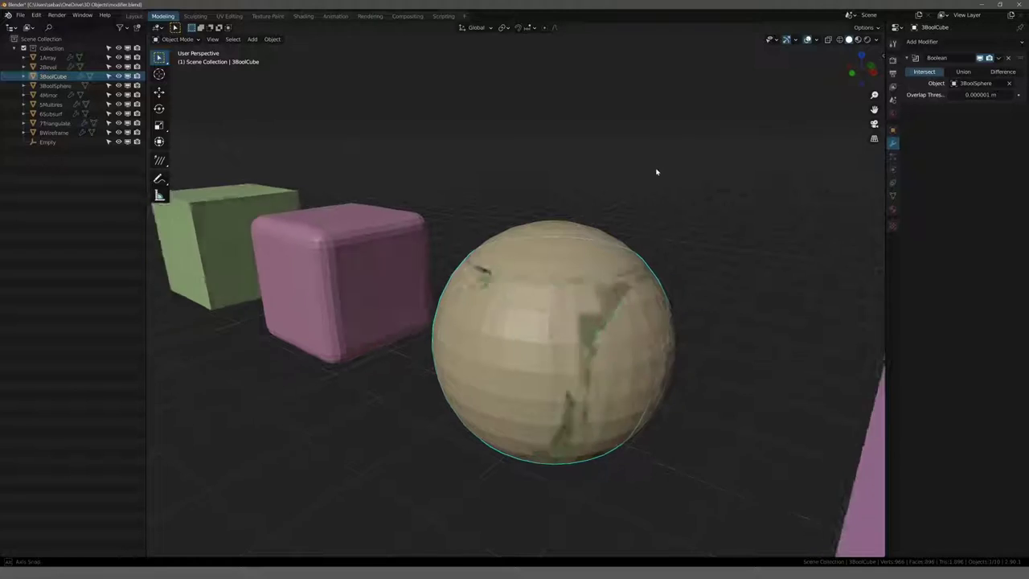
mouse_move(657, 170)
middle_down()
mouse_move(630, 161)
mouse_move(563, 229)
middle_up()
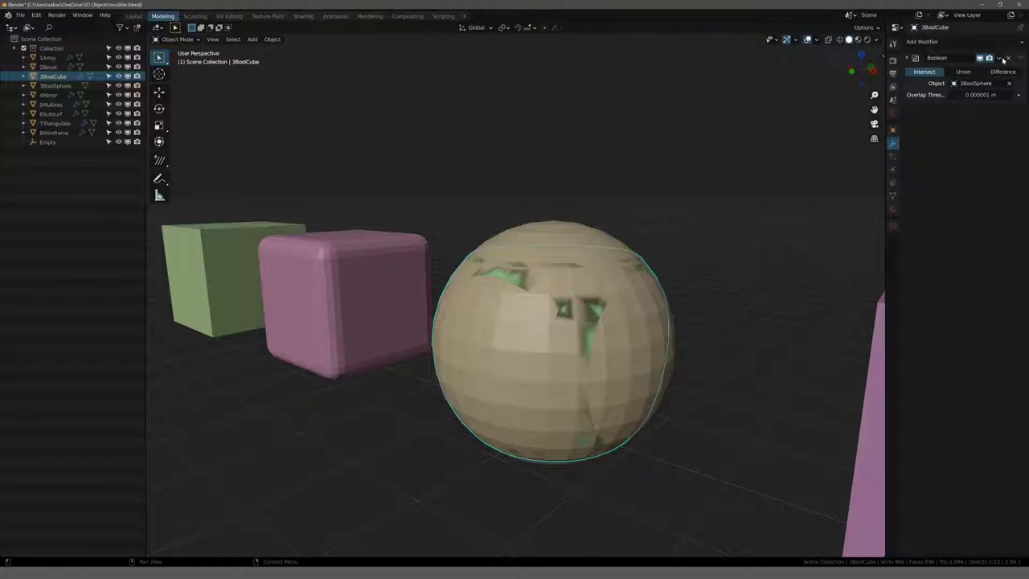
click(999, 58)
click(979, 74)
click(555, 229)
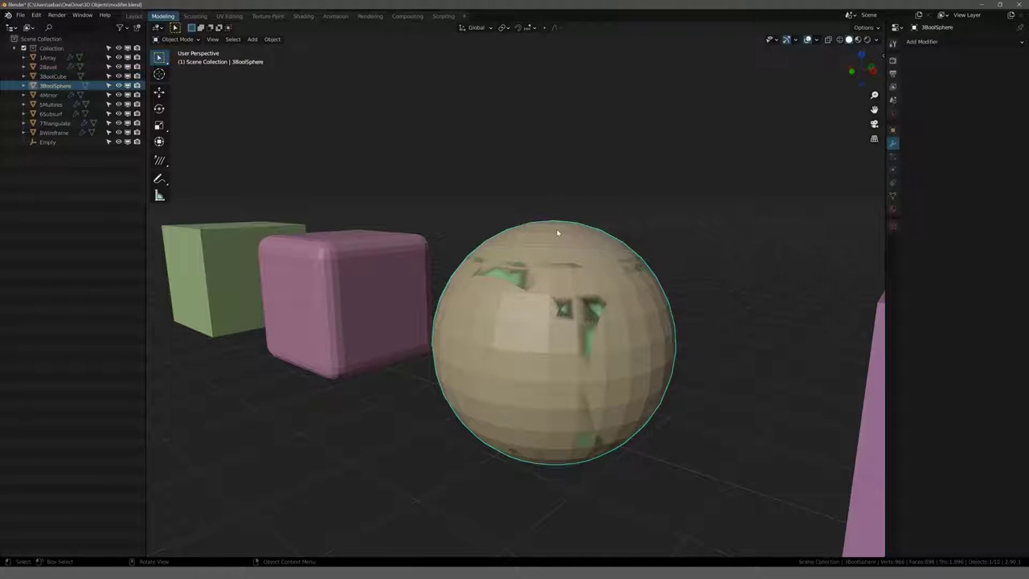
key(h)
Step: Bring the sphere back, reselect 3BoolCube and switch its Boolean to Union
mouse_move(408, 214)
middle_down()
mouse_move(377, 215)
mouse_move(386, 217)
middle_up()
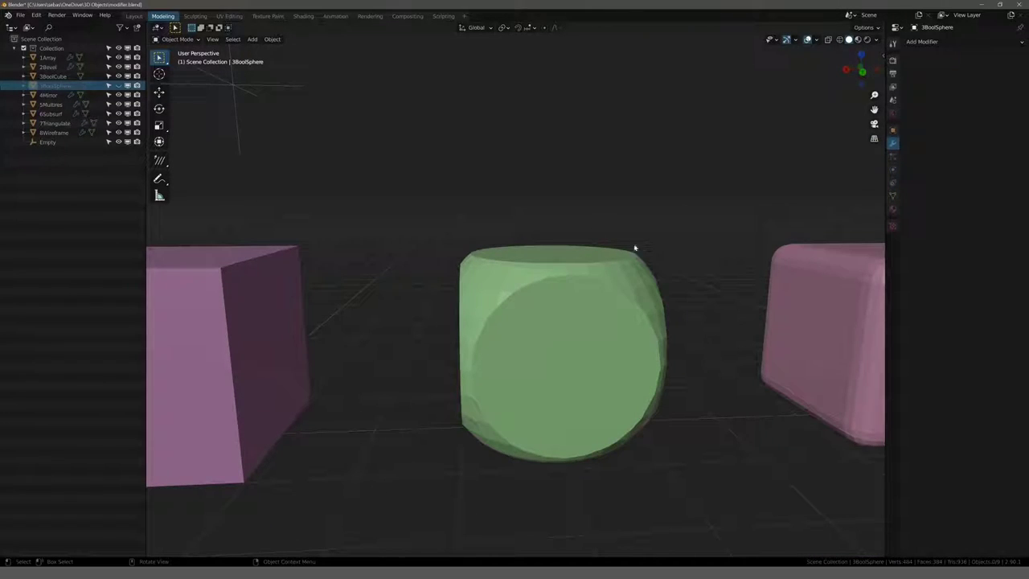
mouse_move(638, 259)
middle_down()
mouse_move(763, 161)
mouse_move(717, 265)
mouse_move(538, 244)
mouse_move(655, 252)
middle_up()
mouse_move(538, 441)
middle_down()
mouse_move(555, 257)
mouse_move(698, 266)
middle_up()
key(ctrl+z)
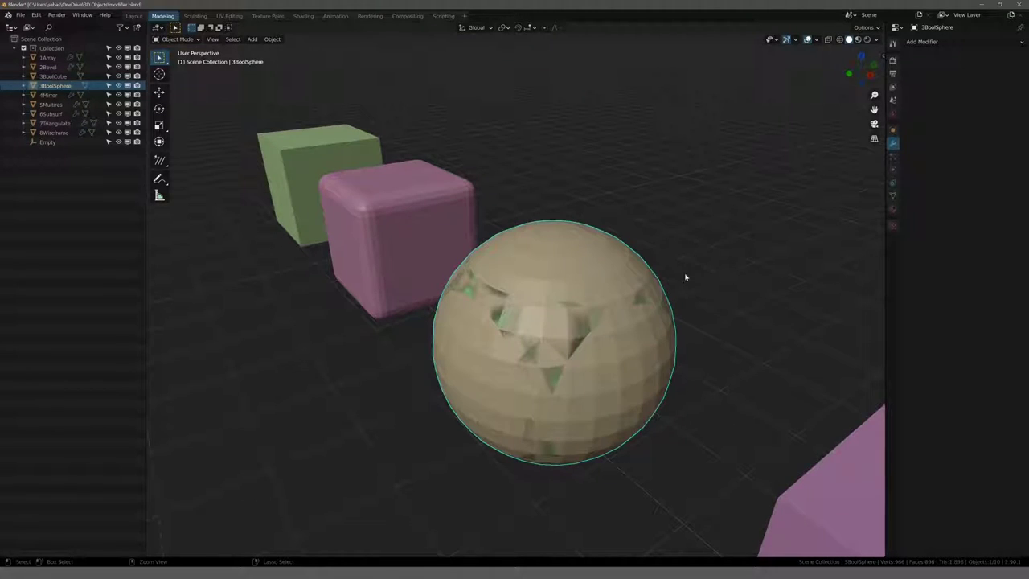
click(635, 252)
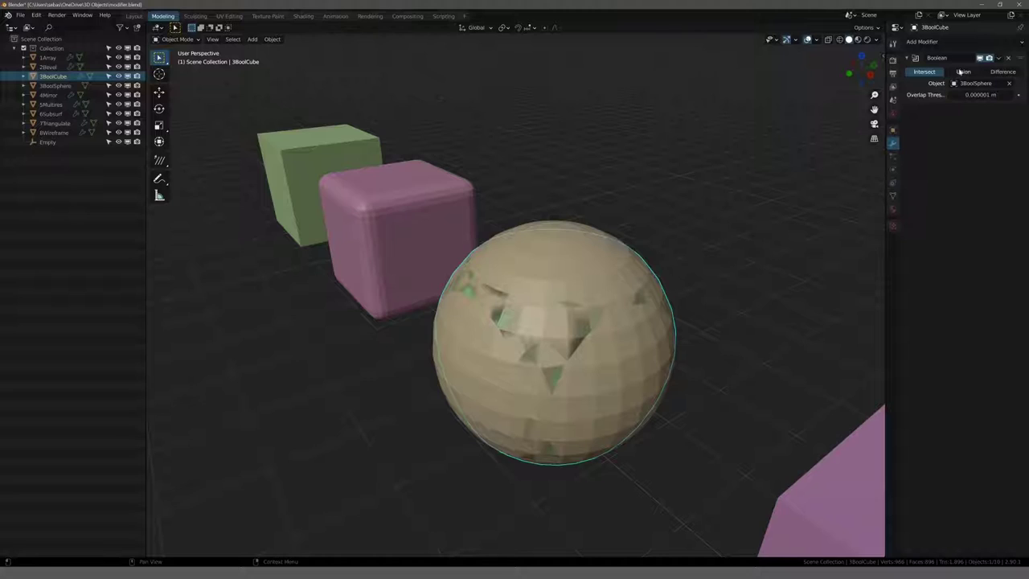
click(963, 72)
Step: Restore the sphere cut, view the cube in wireframe, and open the Boolean modifier's dropdown
middle_drag(661, 213, 499, 284)
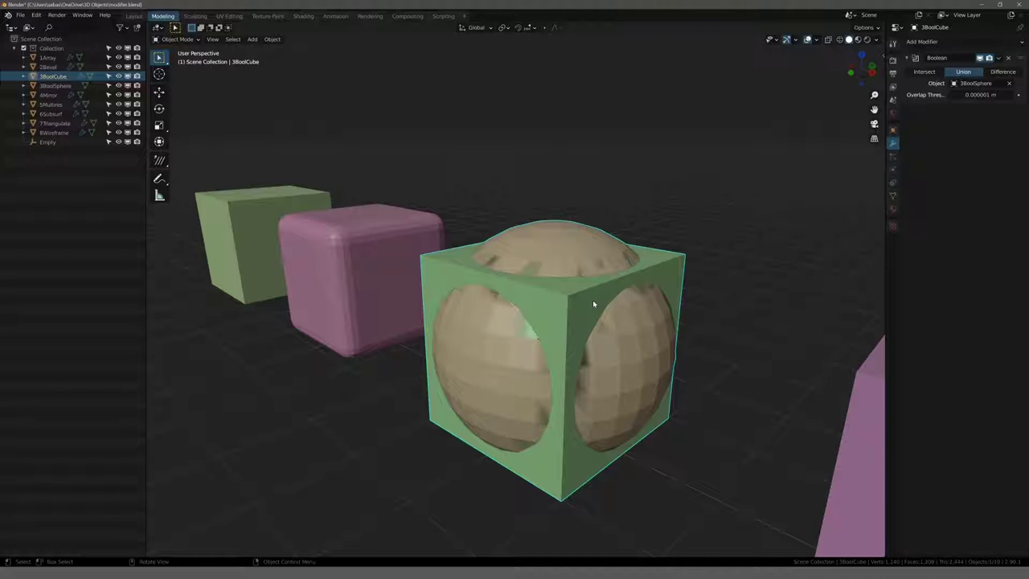
click(1003, 71)
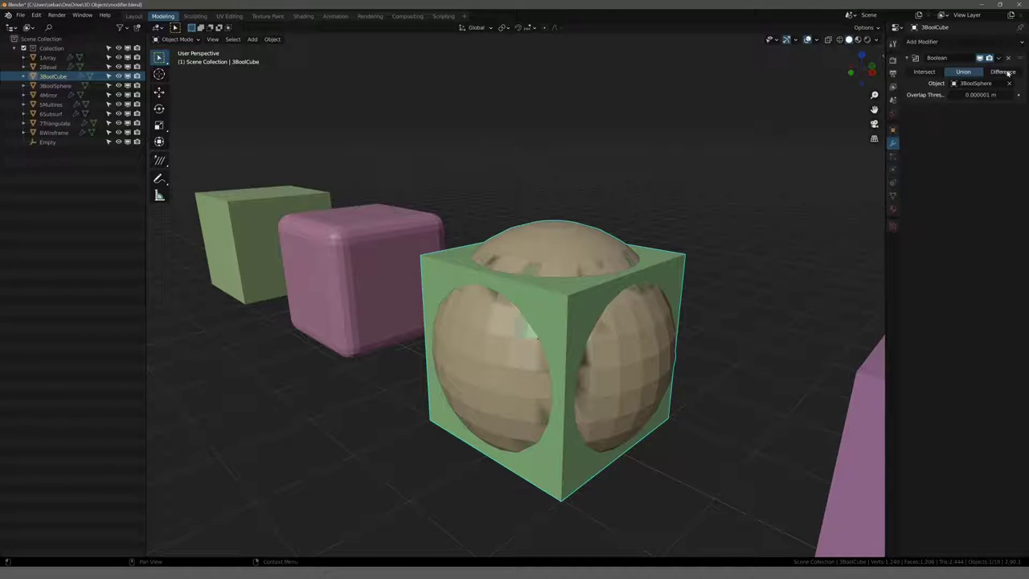
middle_drag(609, 190, 619, 193)
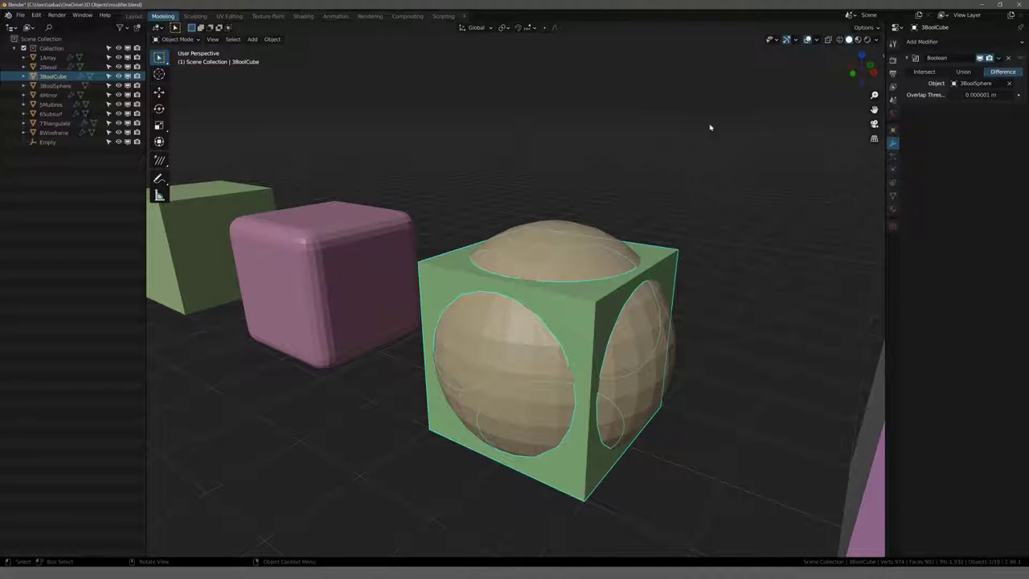
click(839, 39)
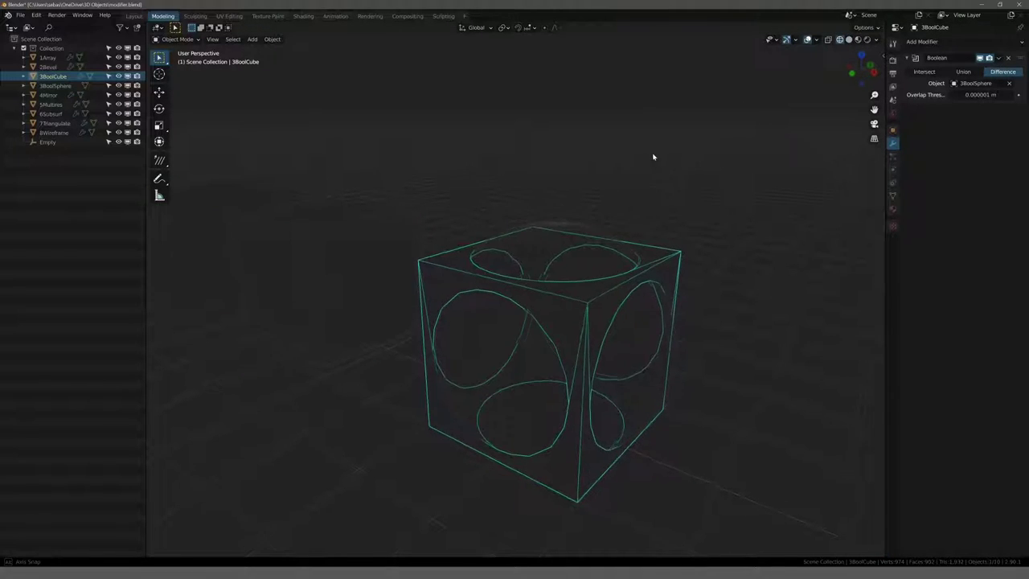
mouse_move(589, 245)
middle_down()
mouse_move(544, 214)
mouse_move(640, 151)
mouse_move(617, 102)
mouse_move(664, 99)
mouse_move(544, 114)
middle_up()
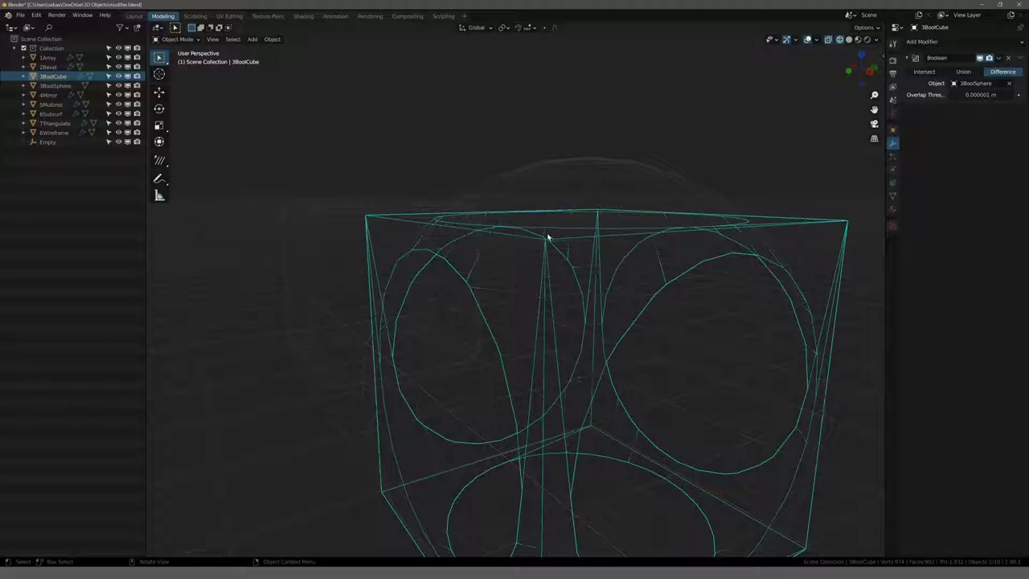
mouse_move(542, 265)
middle_down()
mouse_move(575, 245)
mouse_move(597, 275)
middle_up()
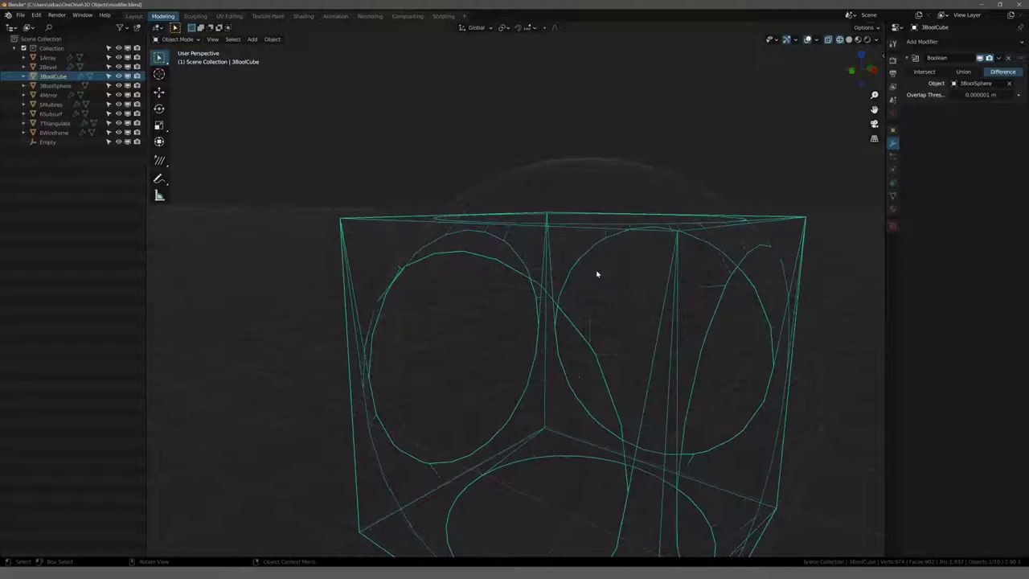
click(999, 59)
Step: Apply the Boolean modifier and delete the 3BoolSphere cutter object
click(975, 73)
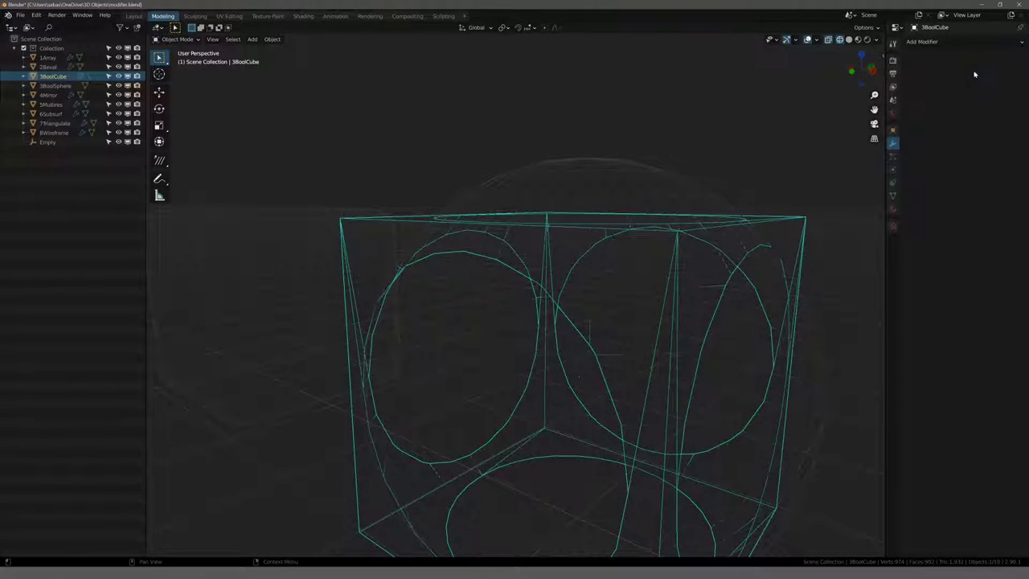
click(595, 182)
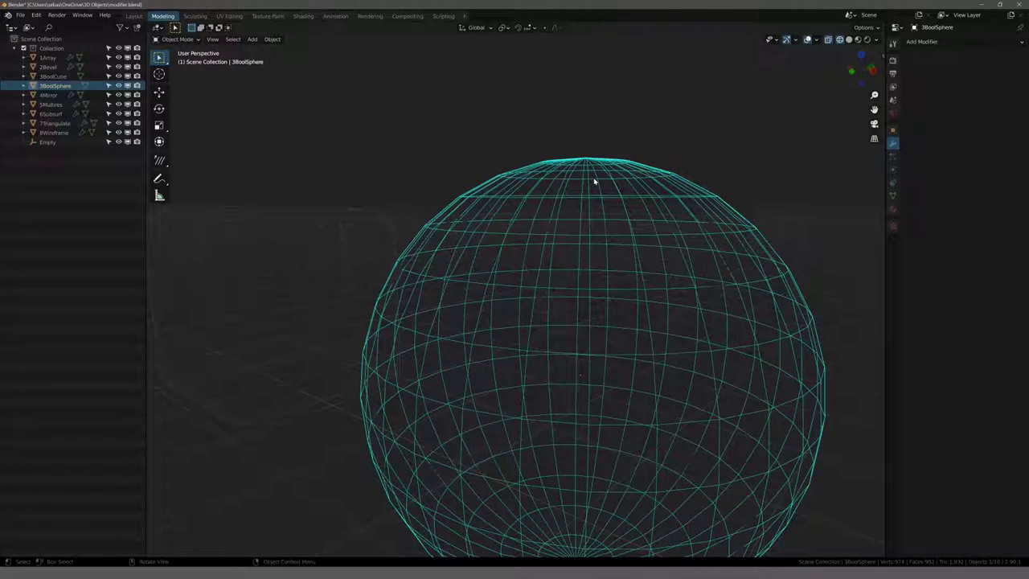
key(Delete)
Step: Select 3BoolCube and inspect its real spherical holes in solid and wireframe shading
click(828, 38)
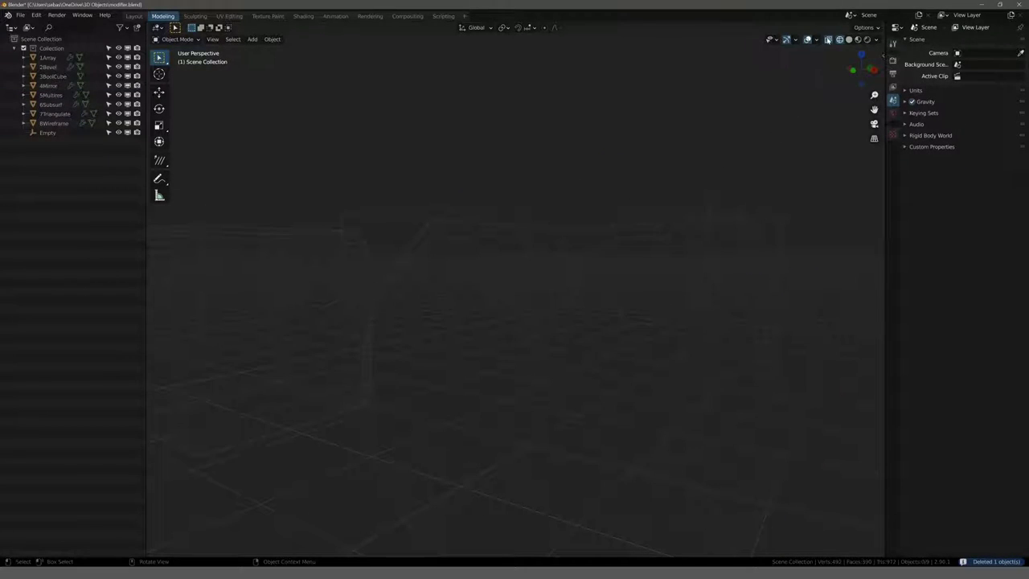
click(531, 266)
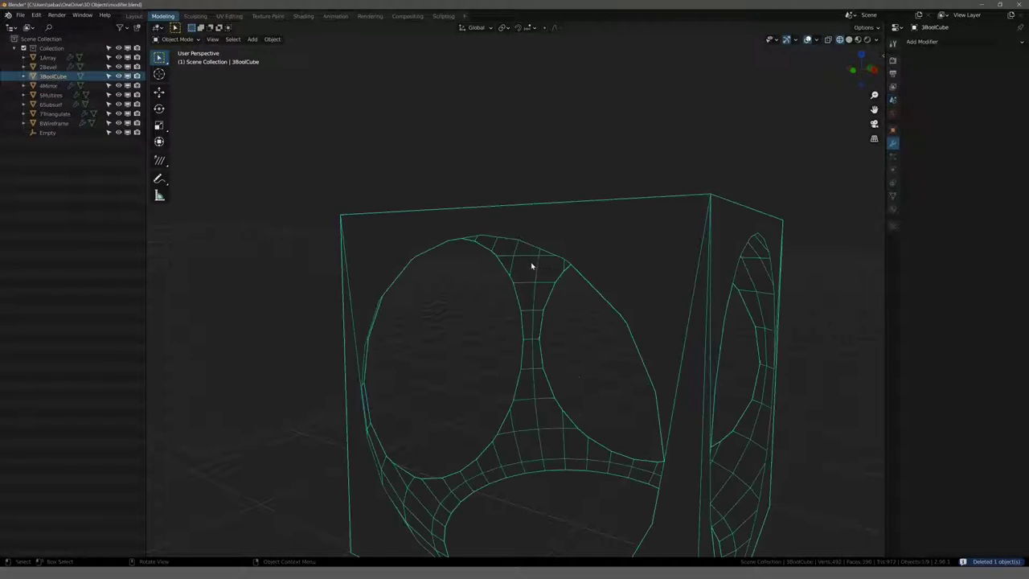
mouse_move(578, 158)
middle_down()
mouse_move(563, 161)
mouse_move(675, 160)
middle_up()
scroll(749, 121, down, 5)
click(849, 39)
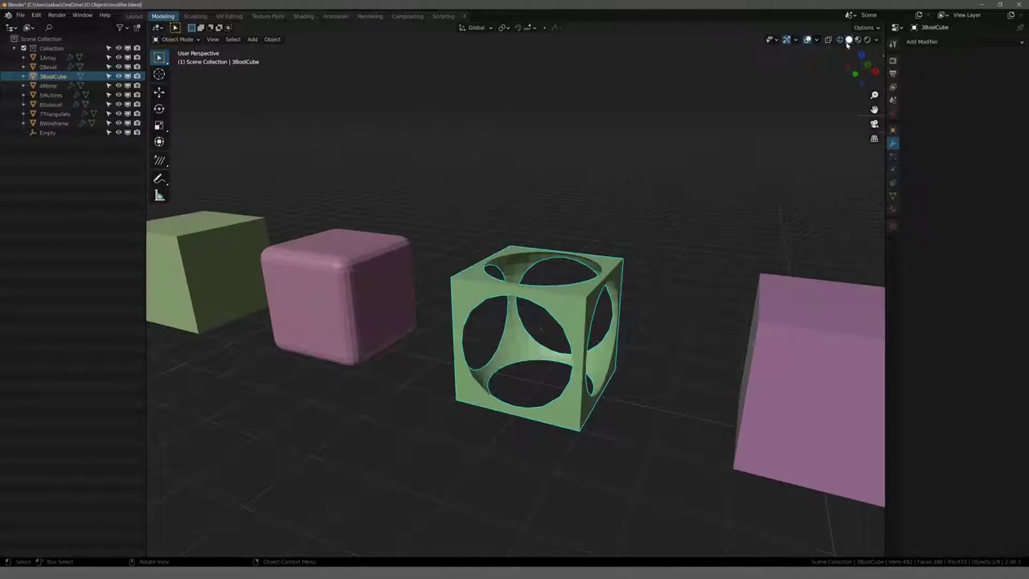
scroll(597, 234, up, 5)
alt+middle_drag(593, 252, 630, 230)
scroll(609, 218, down, 5)
scroll(738, 131, up, 5)
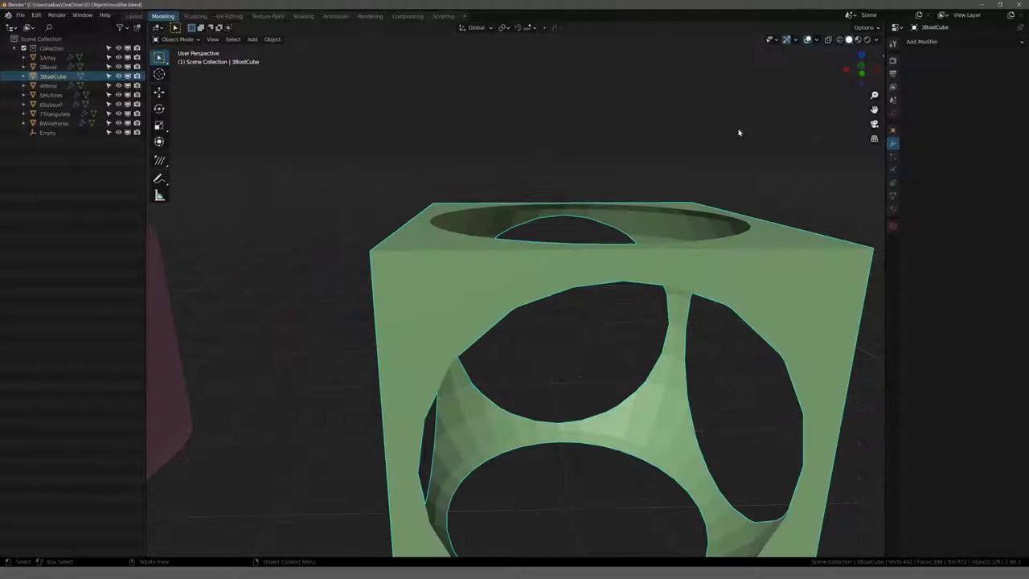
click(840, 39)
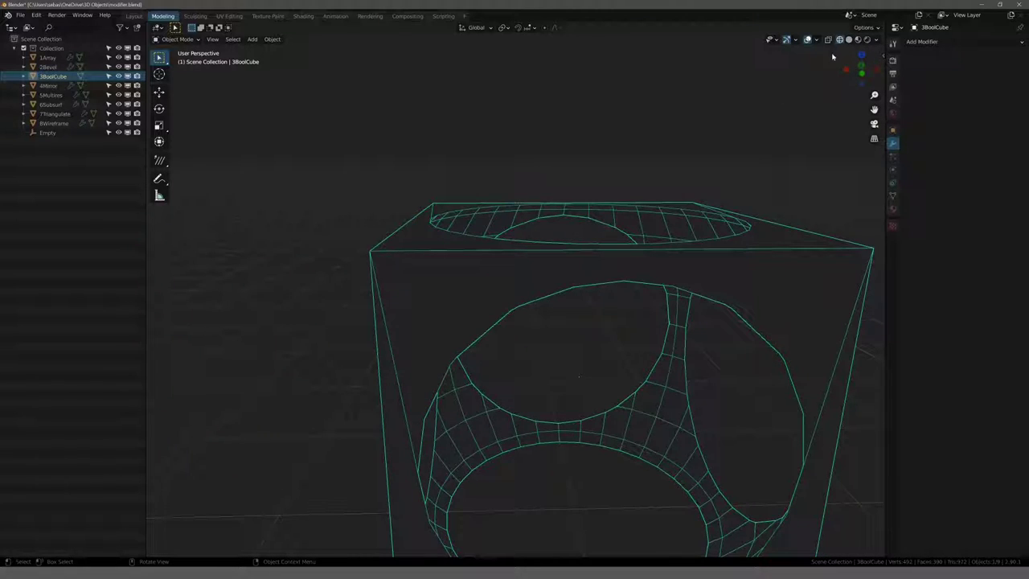
mouse_move(832, 57)
middle_down()
mouse_move(634, 135)
mouse_move(641, 184)
middle_up()
mouse_move(453, 258)
middle_down()
mouse_move(468, 245)
mouse_move(664, 207)
middle_up()
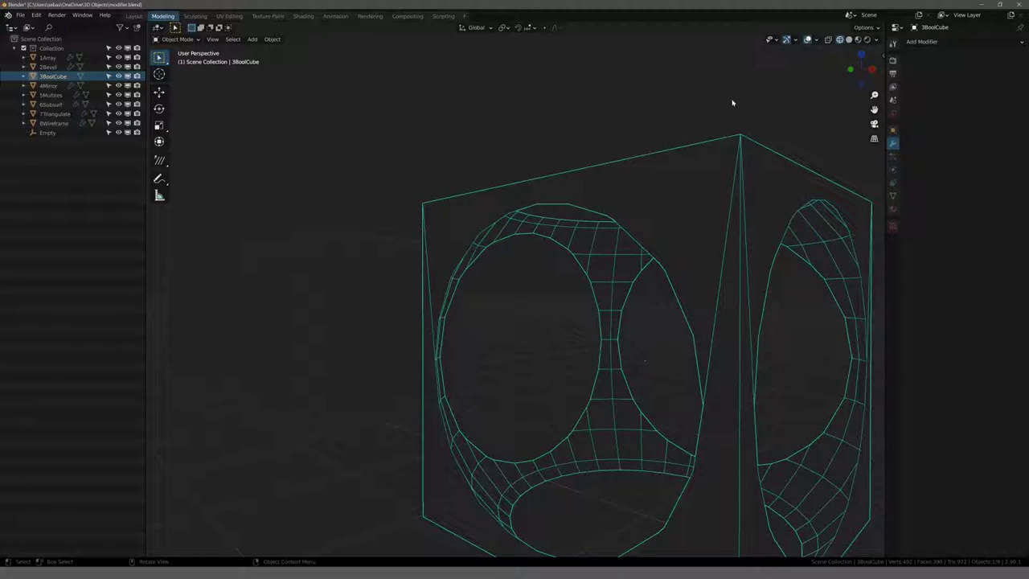
Step: In Edit Mode, select all of 3BoolCube's faces and triangulate them
key(Tab)
middle_drag(684, 83, 735, 84)
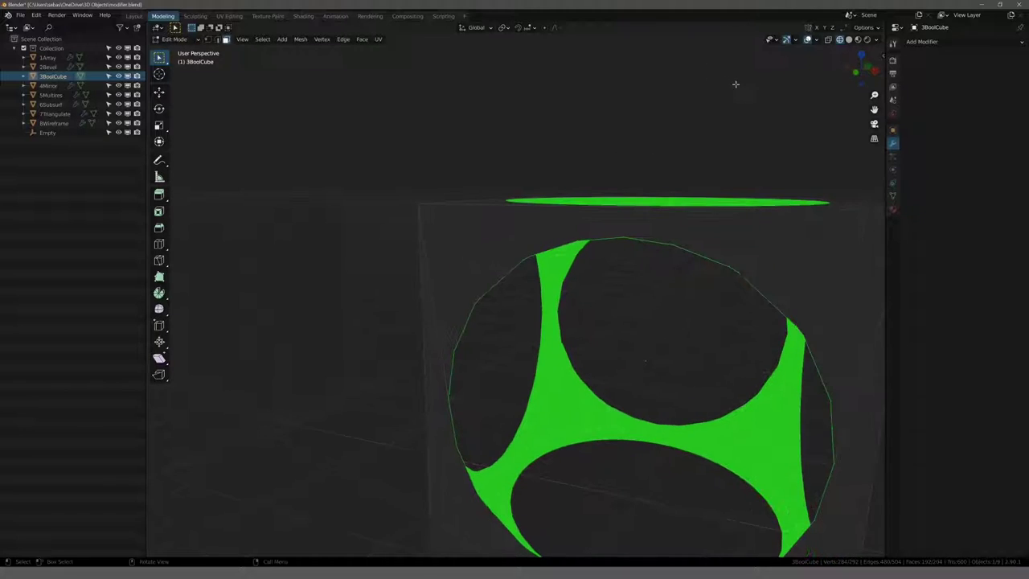
scroll(724, 120, down, 5)
mouse_move(710, 154)
middle_down()
mouse_move(659, 172)
mouse_move(552, 168)
mouse_move(499, 197)
mouse_move(644, 192)
middle_up()
scroll(568, 180, up, 2)
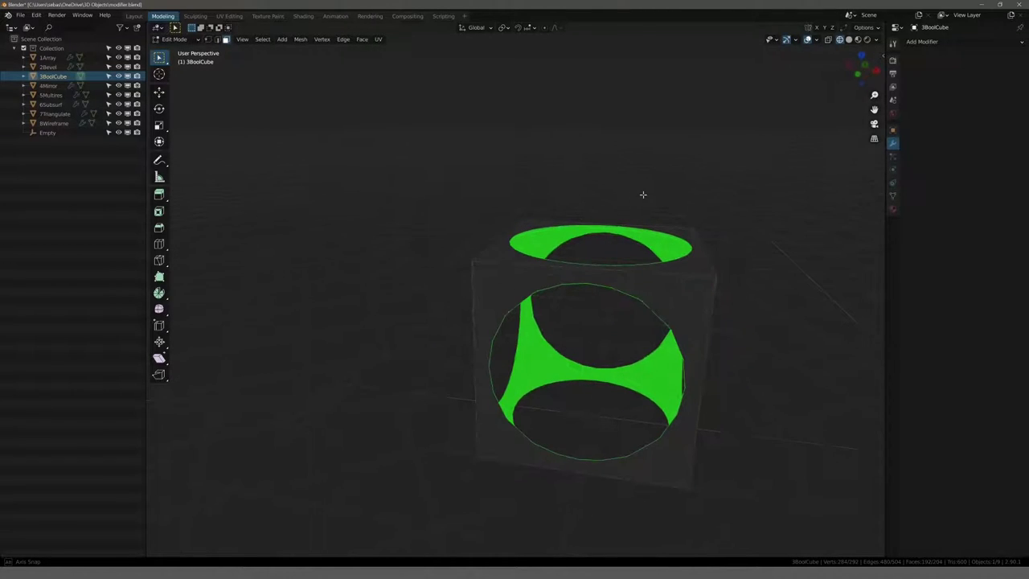
key(a)
right_click(652, 290)
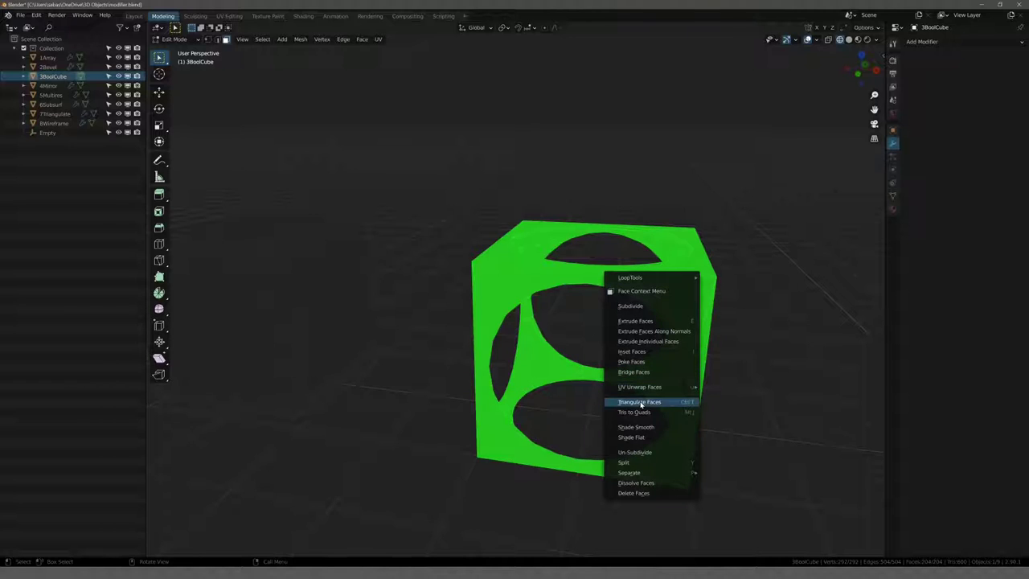
click(640, 402)
Step: Inspect the triangulated mesh in wireframe and solid views and save modifier.blend
mouse_move(640, 402)
middle_down()
mouse_move(612, 328)
mouse_move(443, 329)
mouse_move(427, 351)
mouse_move(373, 335)
mouse_move(356, 301)
mouse_move(391, 284)
mouse_move(426, 306)
mouse_move(484, 253)
mouse_move(611, 328)
middle_up()
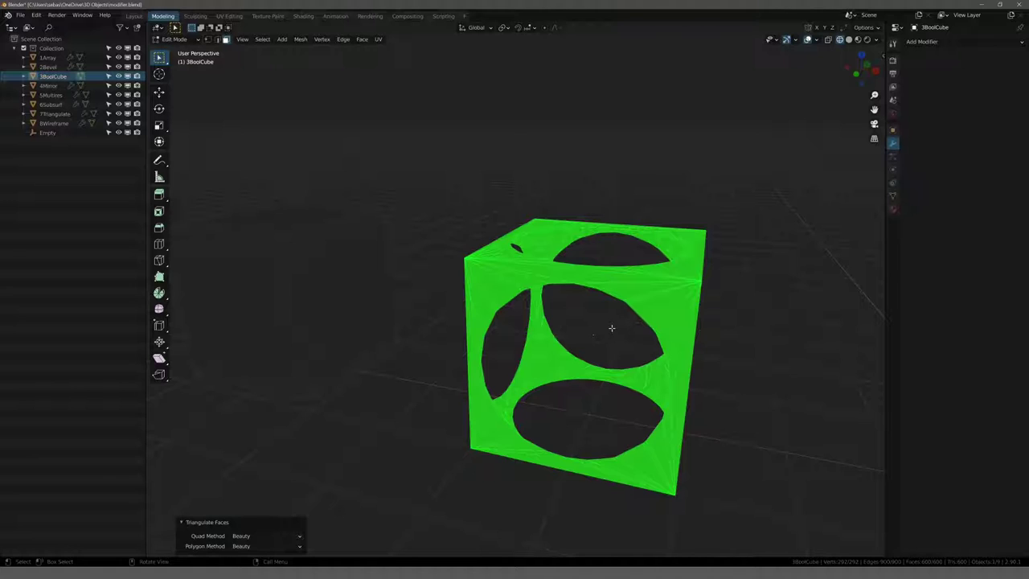
mouse_move(569, 297)
middle_down()
mouse_move(586, 280)
mouse_move(558, 299)
mouse_move(561, 311)
mouse_move(557, 301)
middle_up()
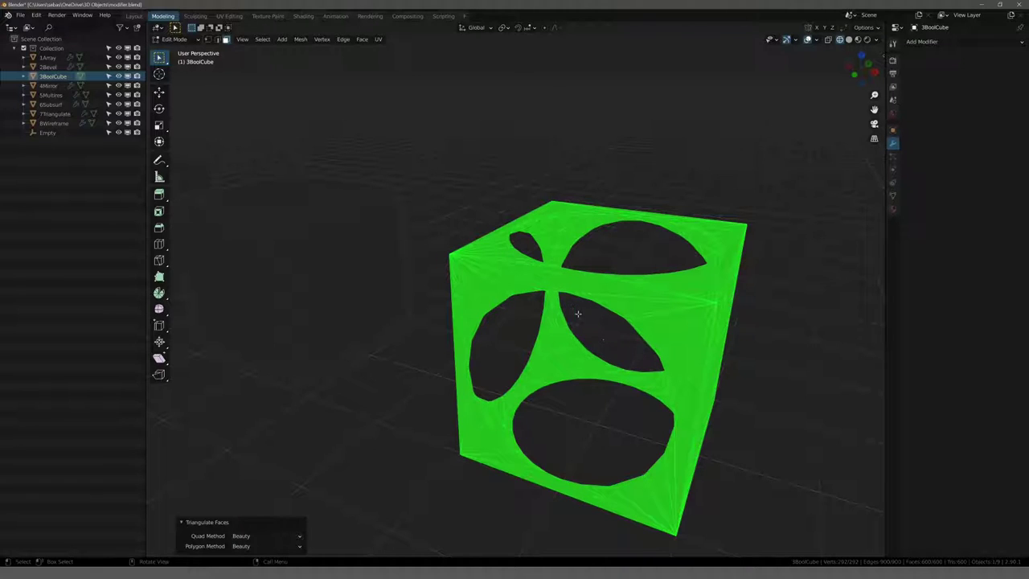
mouse_move(581, 310)
middle_down()
mouse_move(551, 305)
mouse_move(570, 318)
mouse_move(558, 299)
mouse_move(593, 299)
middle_up()
scroll(573, 311, down, 4)
key(Tab)
key(shift+z)
key(Tab)
key(shift+z)
key(ctrl+s)
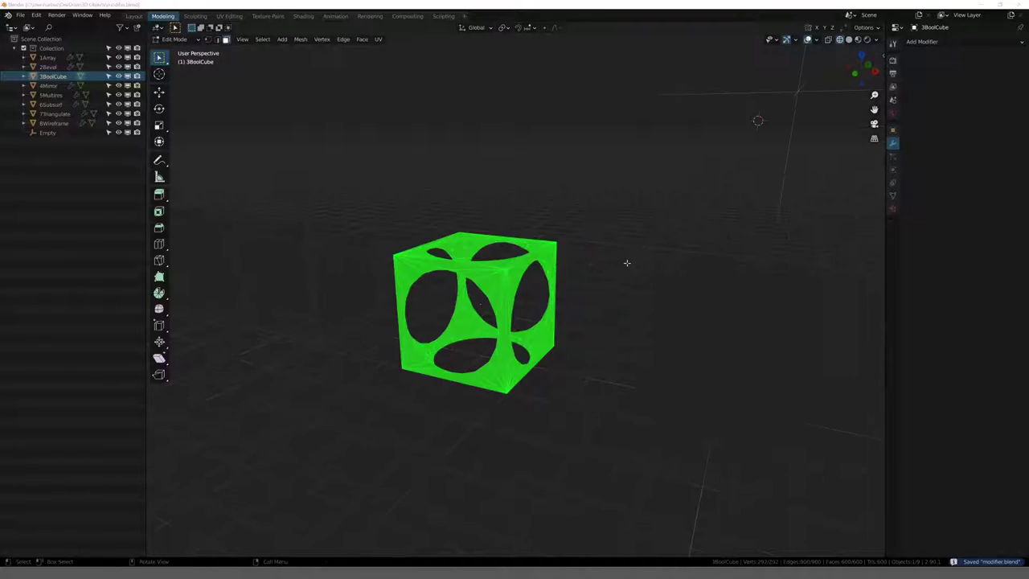
mouse_move(557, 213)
middle_down()
mouse_move(627, 225)
mouse_move(579, 217)
middle_up()
key(shift+z)
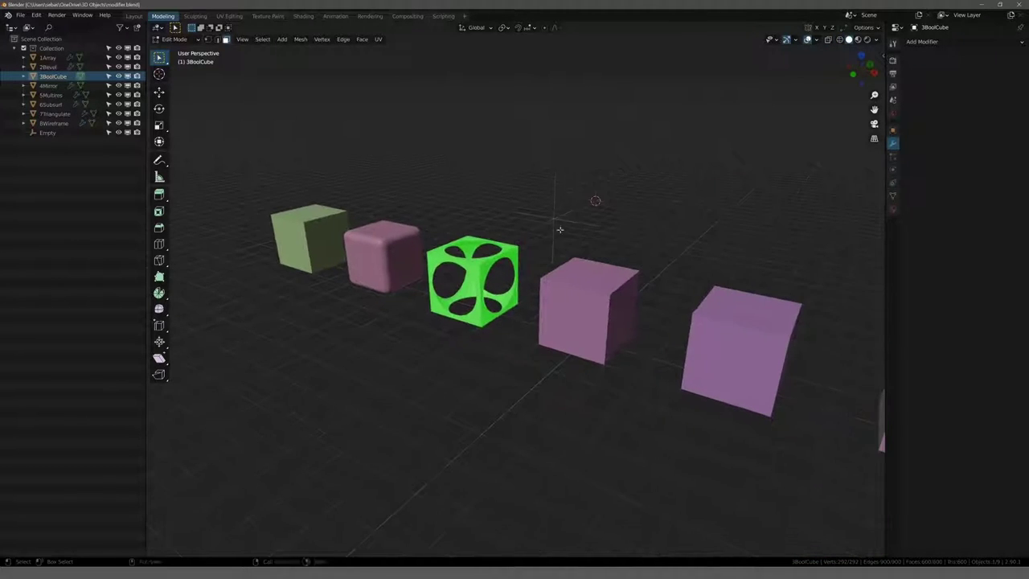
Step: Switch back to Object Mode and select the 4Mirror cube
click(175, 39)
click(180, 50)
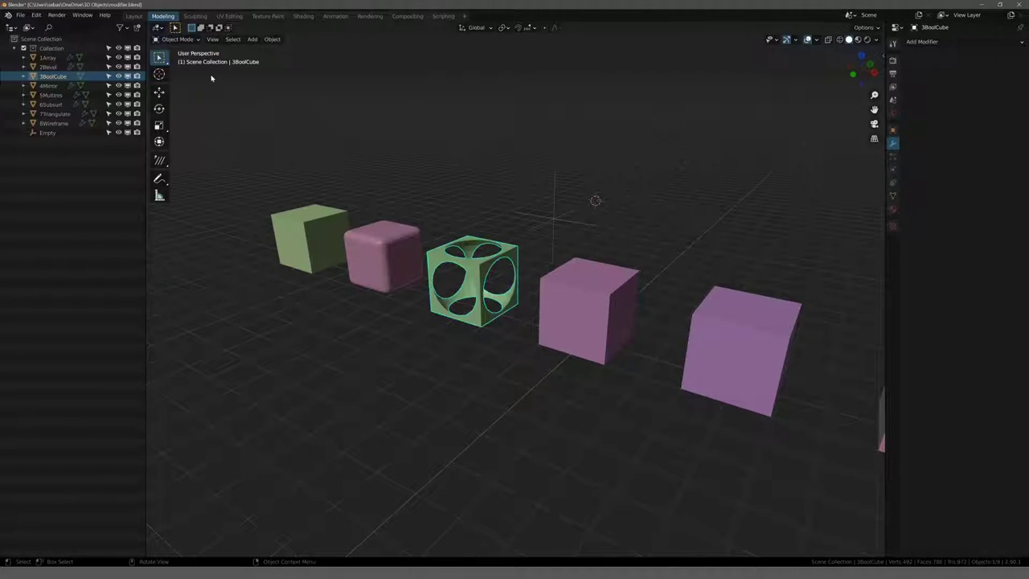
click(574, 298)
mouse_move(558, 241)
middle_down()
mouse_move(581, 253)
mouse_move(461, 245)
mouse_move(564, 251)
middle_up()
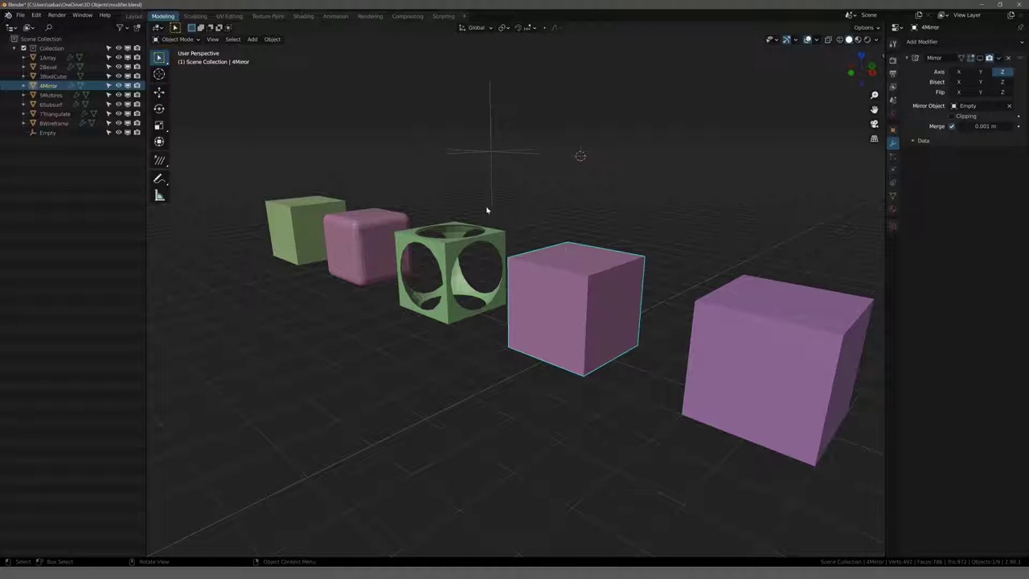
Step: Inspect the Empty used as mirror centre, then open the Add object menu
click(488, 152)
mouse_move(384, 120)
middle_down()
mouse_move(462, 141)
mouse_move(417, 159)
middle_up()
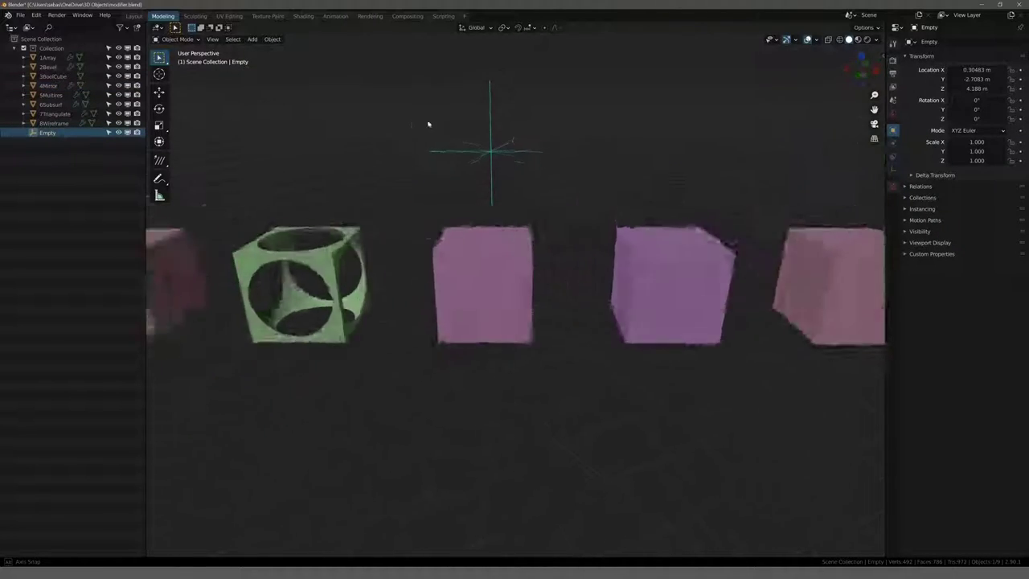
scroll(414, 156, up, 2)
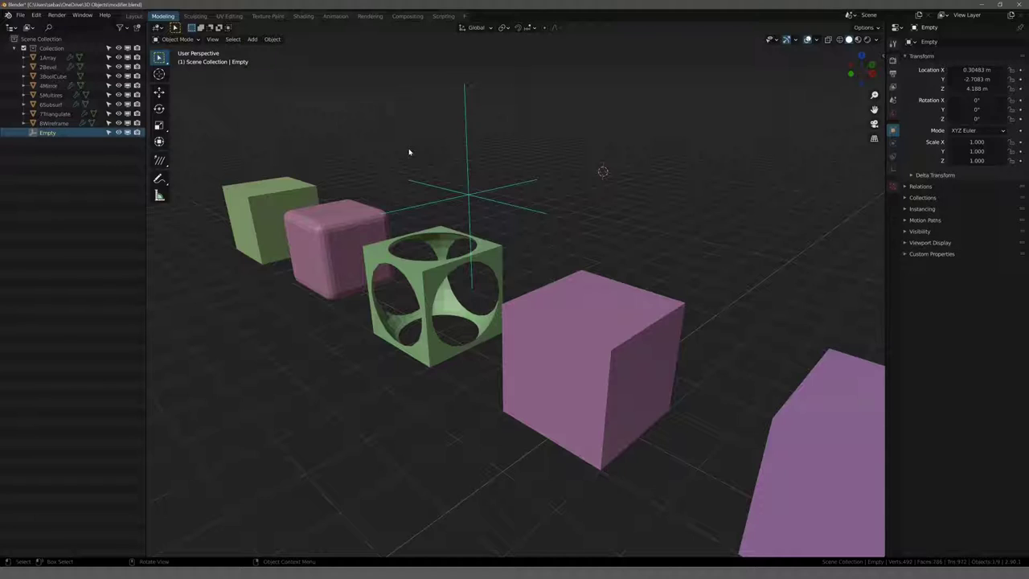
click(657, 119)
key(shift+a)
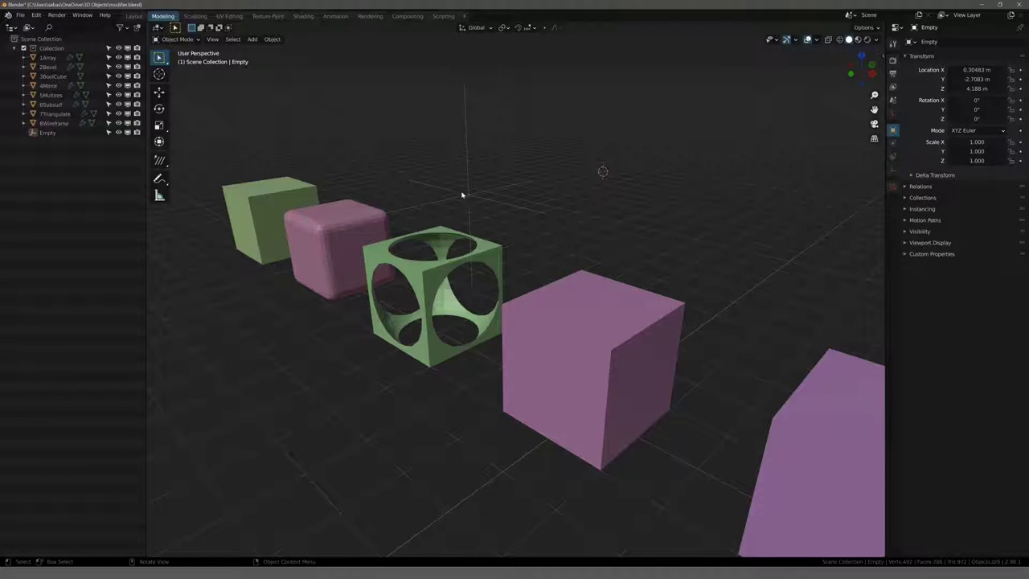
Step: Reselect 4Mirror and turn on its Mirror modifier's viewport display
middle_drag(546, 156, 546, 151)
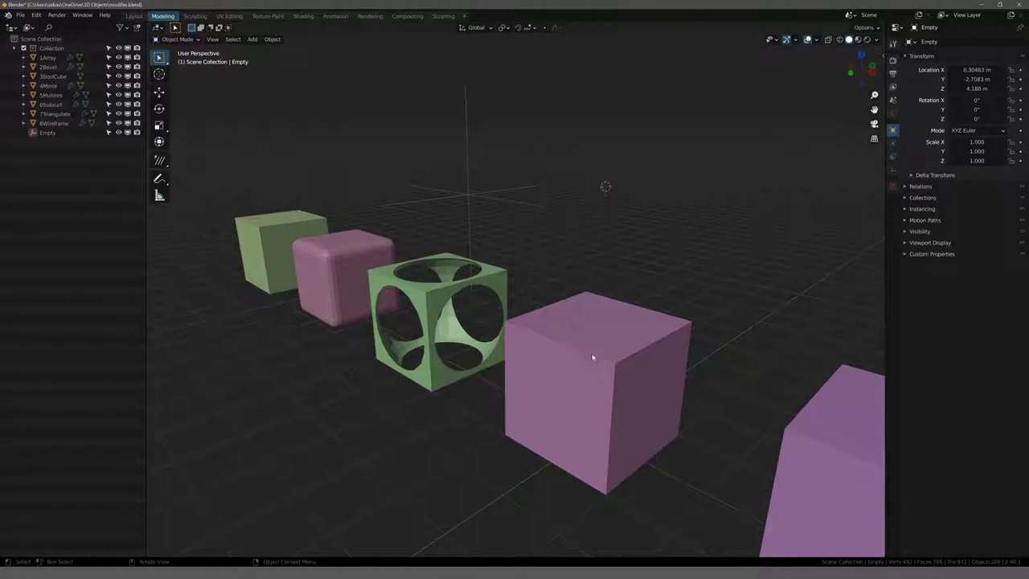
click(587, 351)
scroll(593, 294, down, 2)
scroll(587, 291, down, 2)
scroll(582, 290, up, 2)
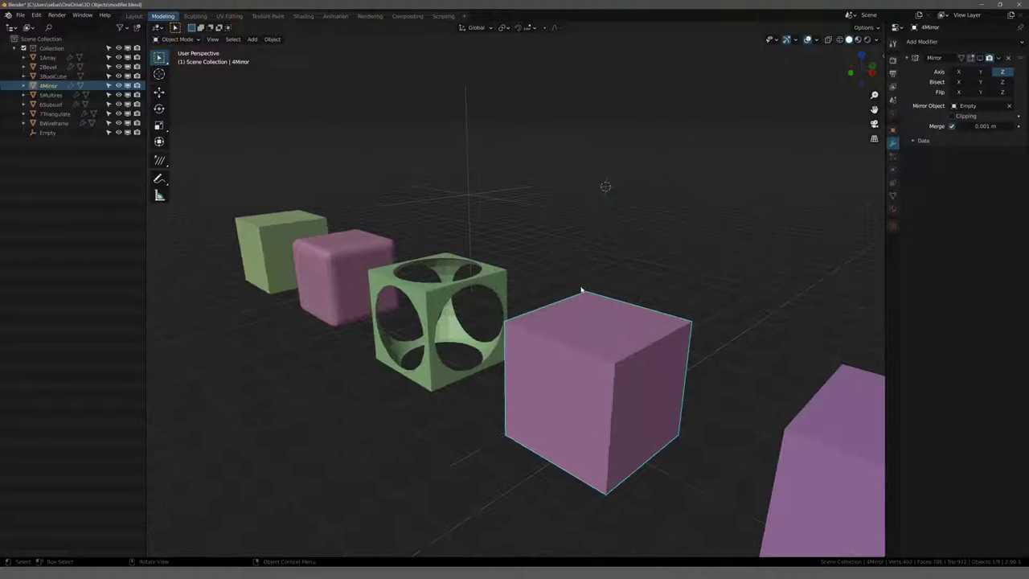
scroll(561, 275, up, 2)
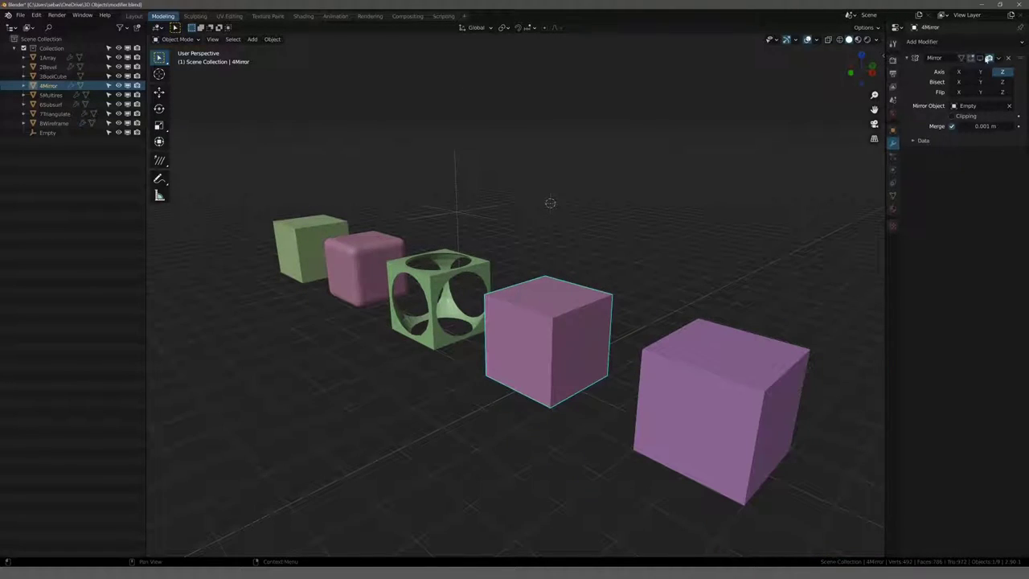
click(980, 57)
Step: Zoom out and open the Add Modifier list for the 4Mirror cube
scroll(651, 161, down, 3)
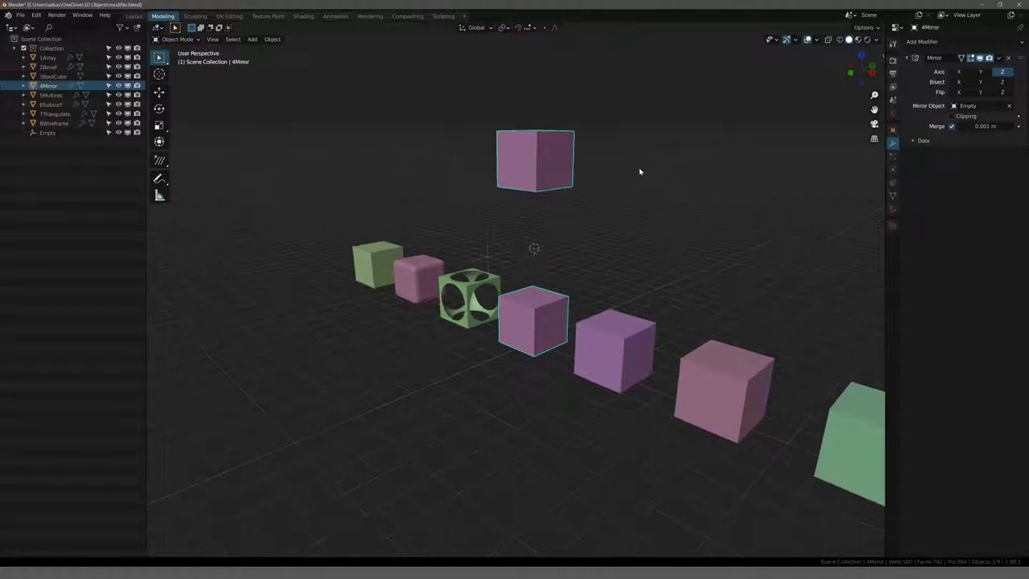
click(932, 42)
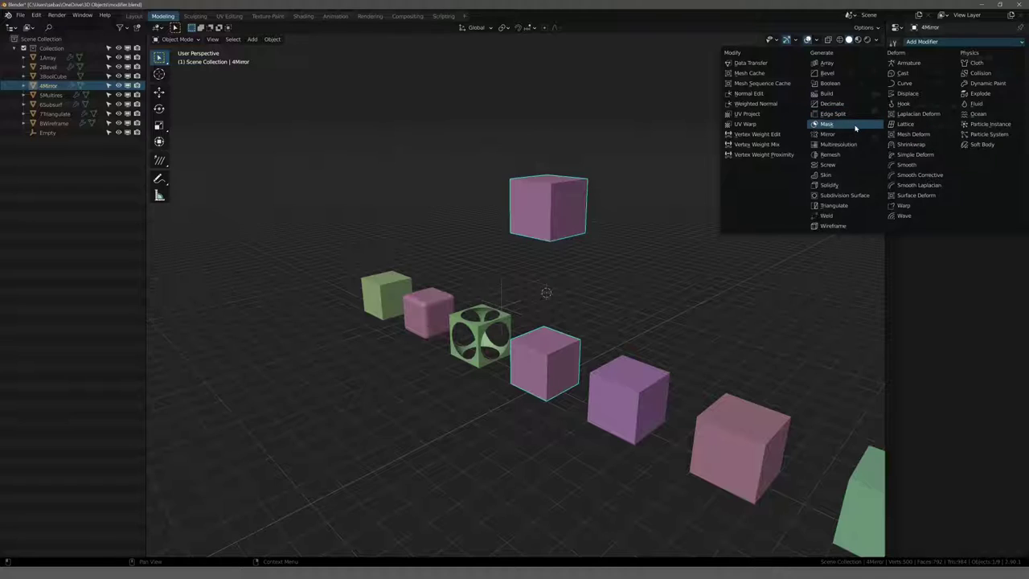
mouse_move(828, 134)
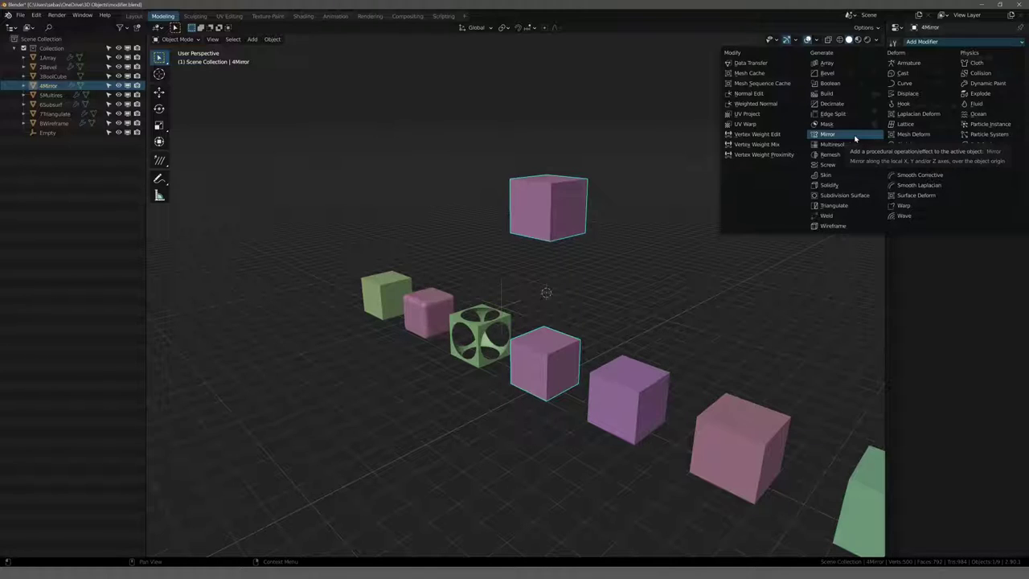
Step: Close the modifier list and clear Empty from the Mirror modifier's Mirror Object field
click(854, 138)
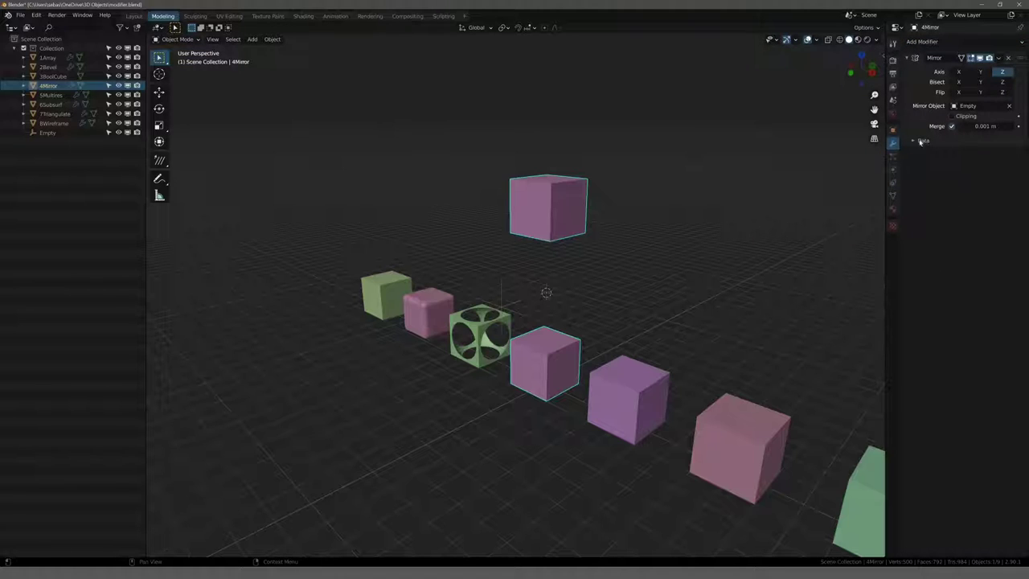
mouse_move(487, 246)
middle_down()
mouse_move(469, 230)
mouse_move(432, 232)
mouse_move(388, 262)
mouse_move(527, 223)
middle_up()
scroll(387, 245, up, 3)
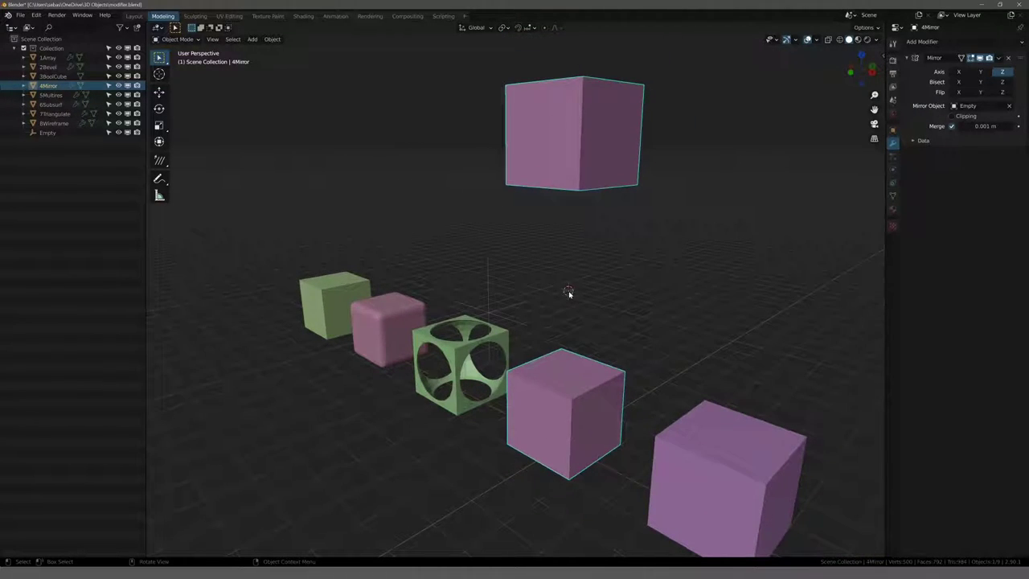
middle_drag(569, 294, 562, 356)
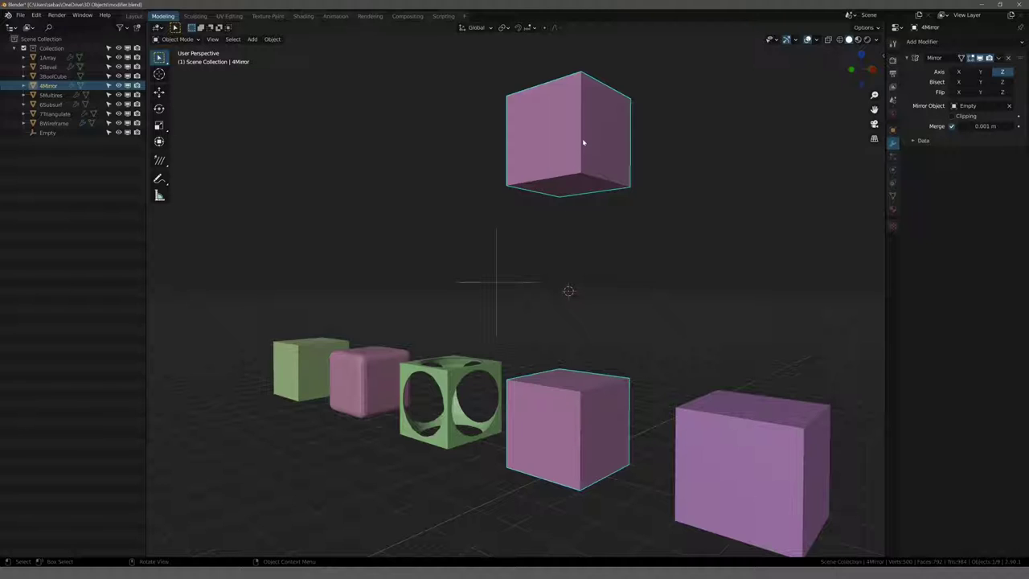
middle_drag(618, 226, 611, 249)
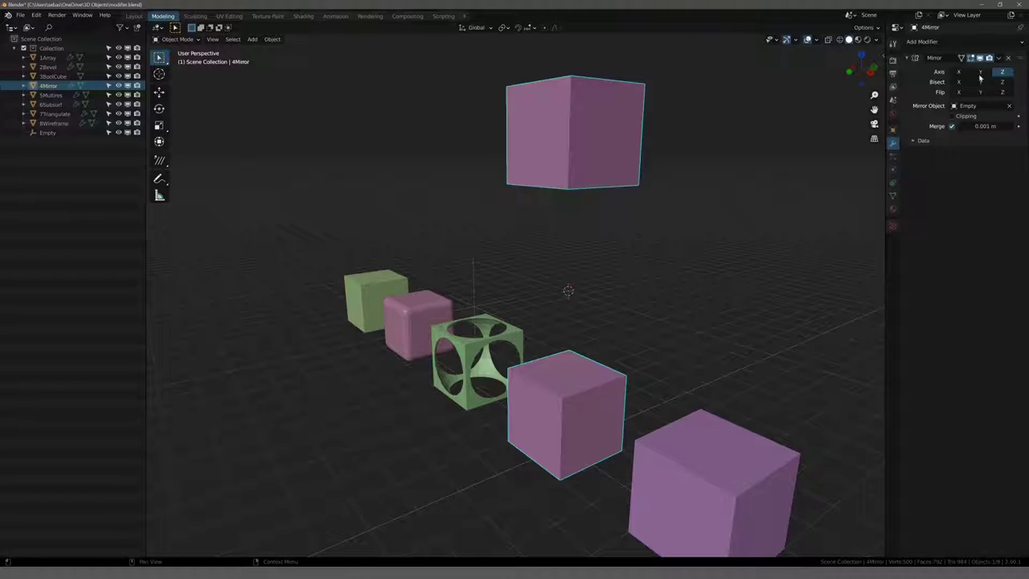
mouse_move(702, 192)
middle_down()
mouse_move(664, 214)
mouse_move(682, 214)
middle_up()
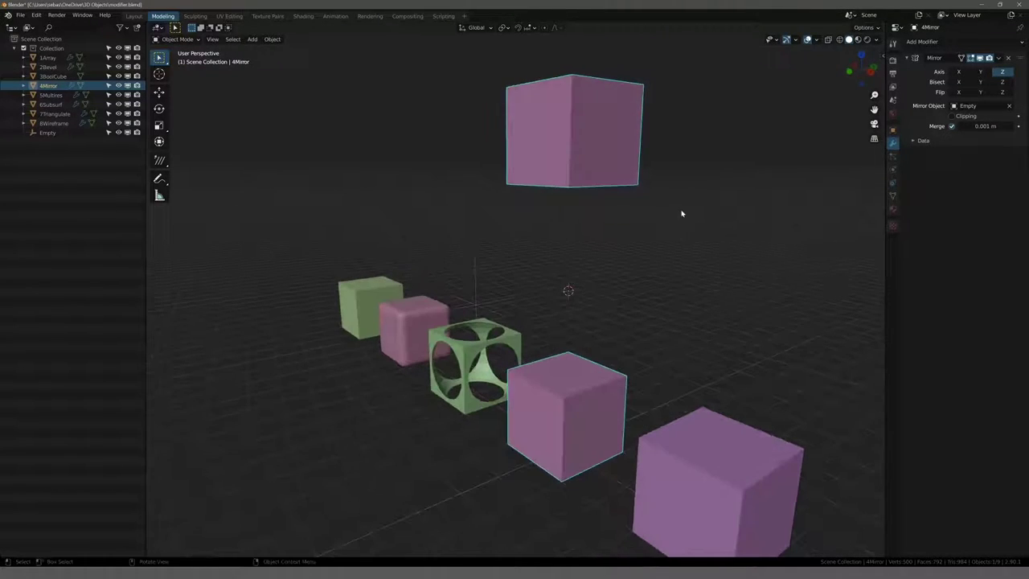
click(1009, 105)
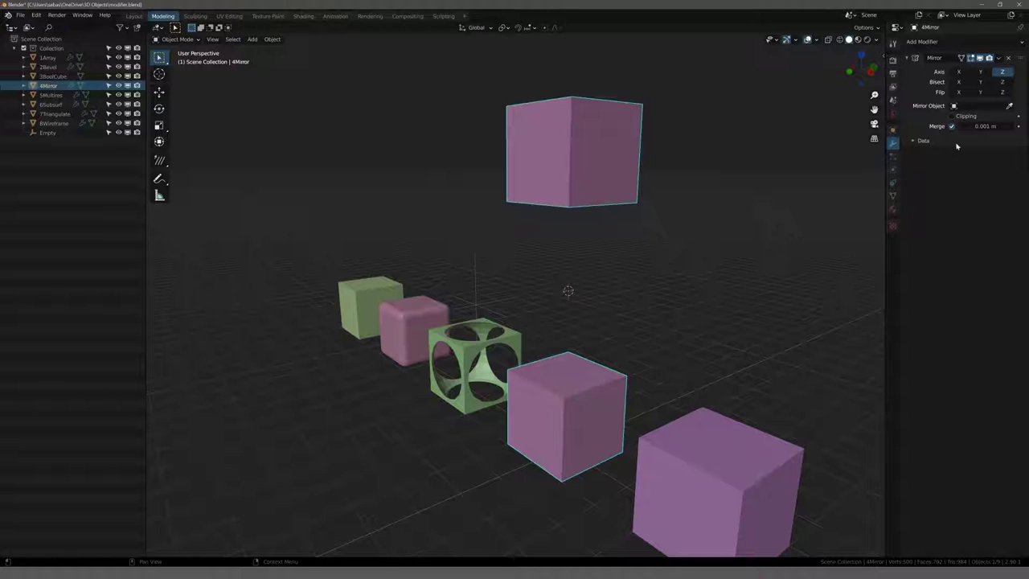
mouse_move(672, 208)
middle_down()
mouse_move(772, 223)
mouse_move(632, 241)
middle_up()
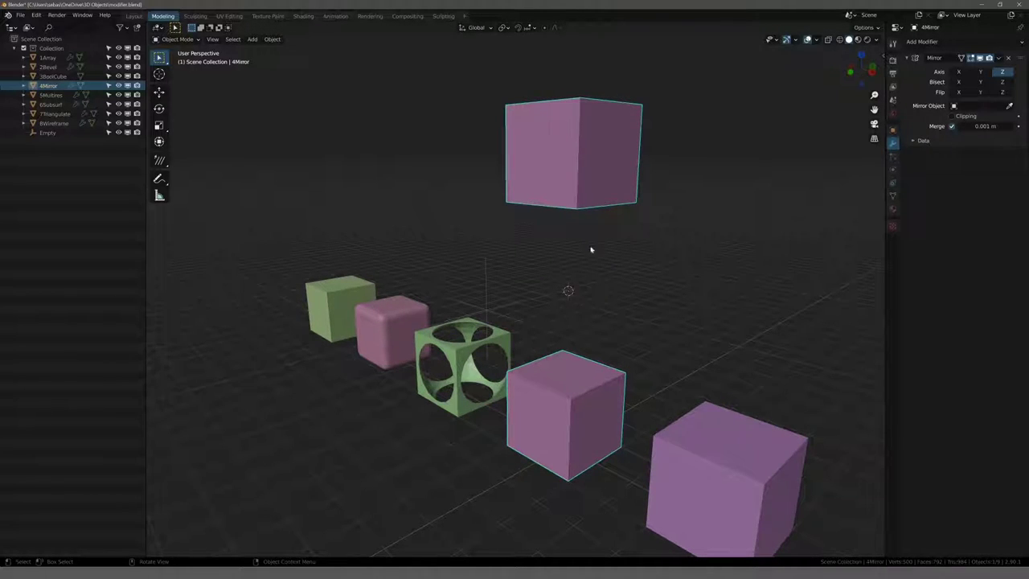
Step: Enable the Y and X mirror axes alongside Z and orbit to inspect the copies
click(980, 73)
click(958, 72)
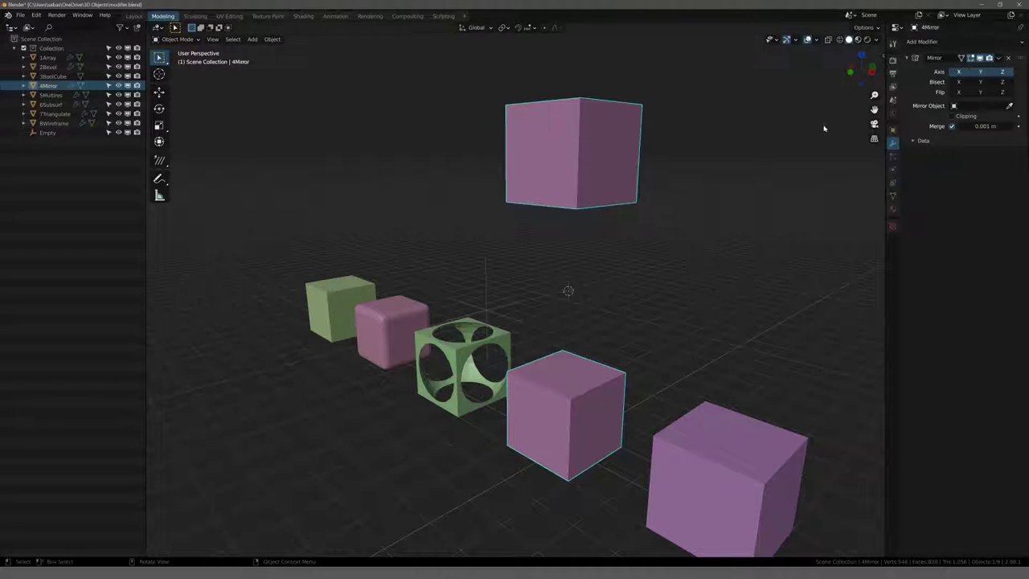
middle_drag(853, 132, 796, 142)
scroll(709, 174, down, 5)
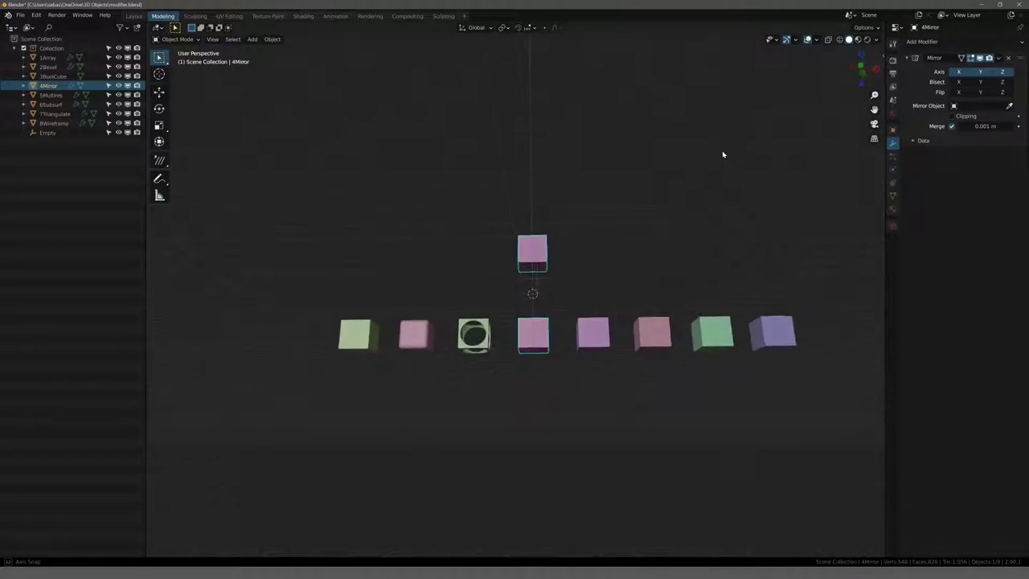
middle_drag(668, 195, 635, 202)
scroll(652, 204, up, 5)
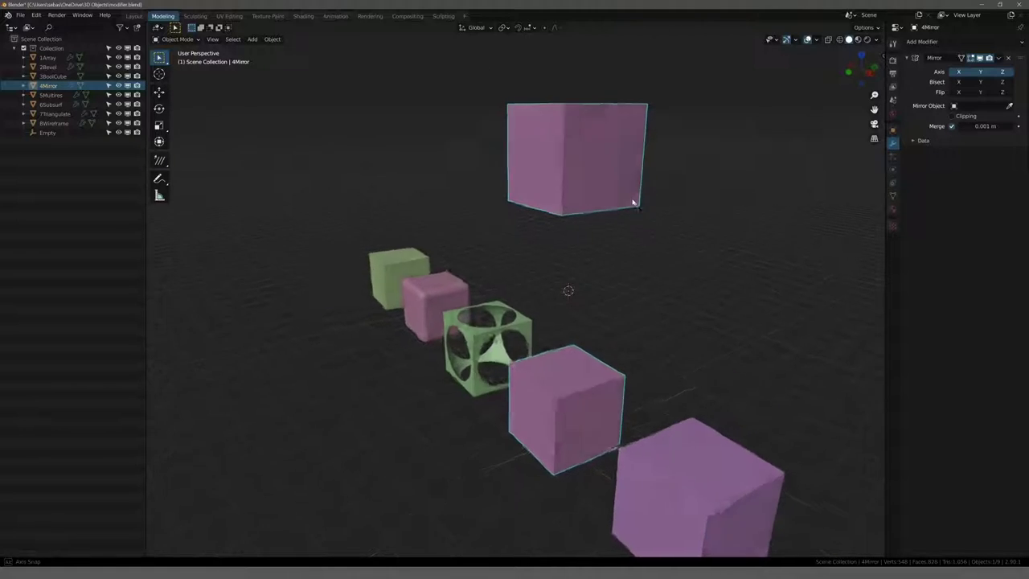
middle_drag(572, 302, 609, 294)
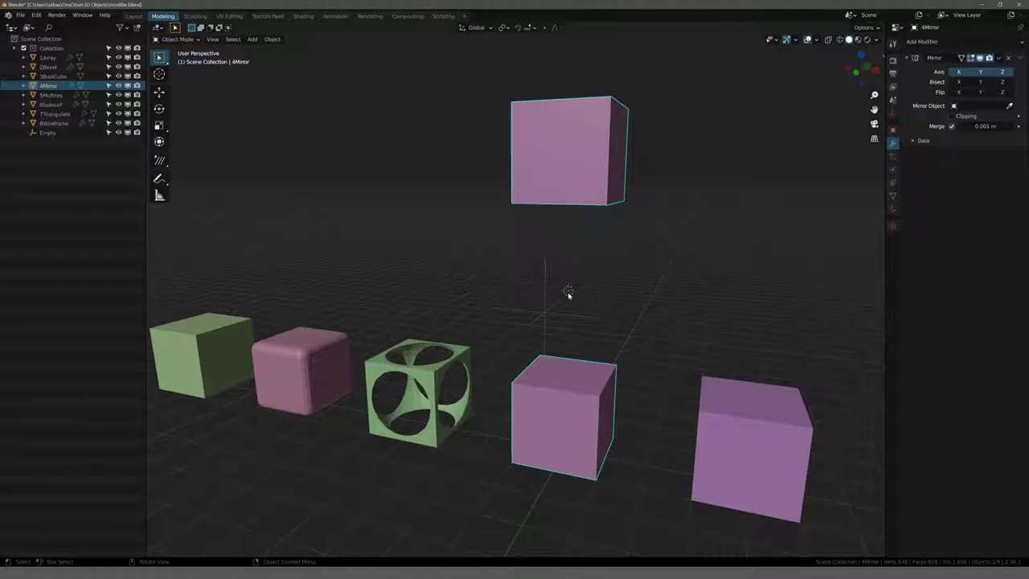
shift+right_click(567, 287)
middle_drag(570, 378, 666, 356)
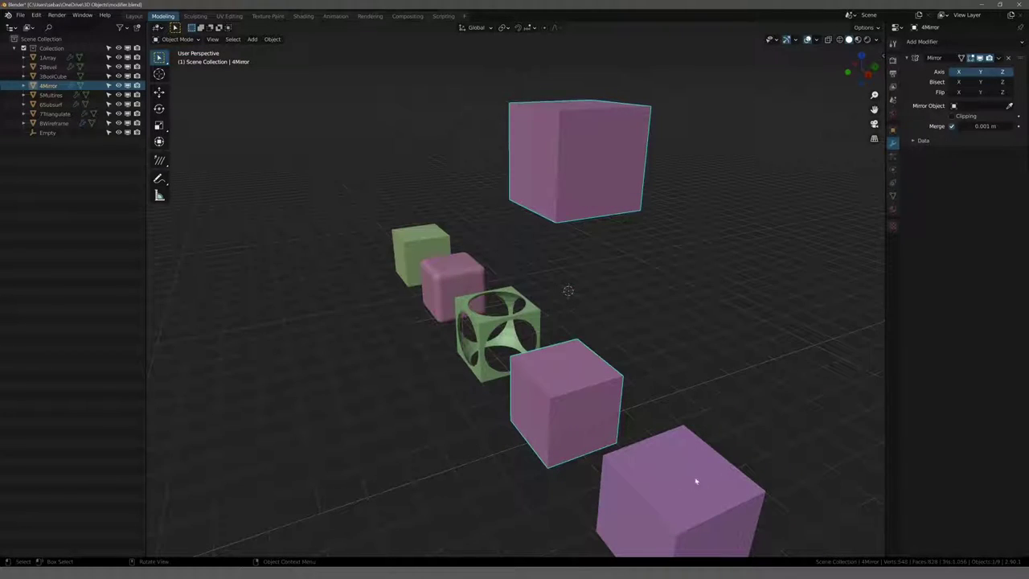
middle_drag(548, 361, 585, 363)
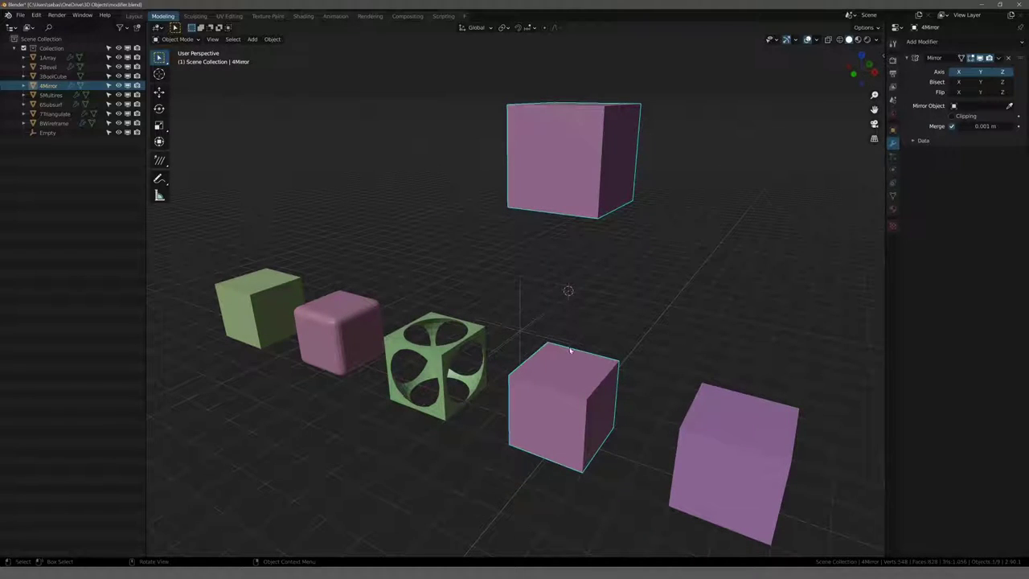
middle_drag(567, 341, 566, 298)
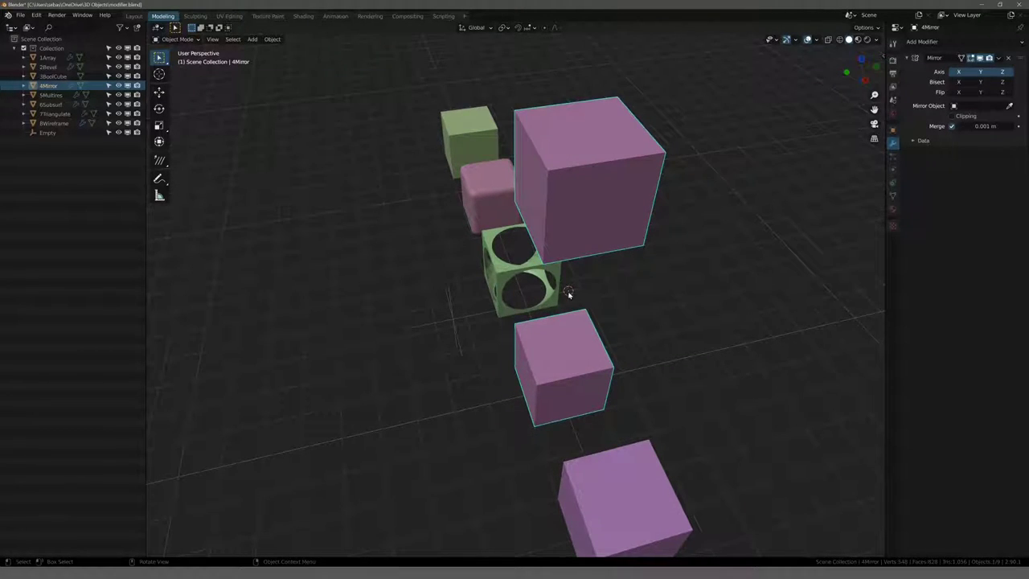
Step: In Edit Mode, select the whole cube mesh and move it 1.4113 m along X
key(Tab)
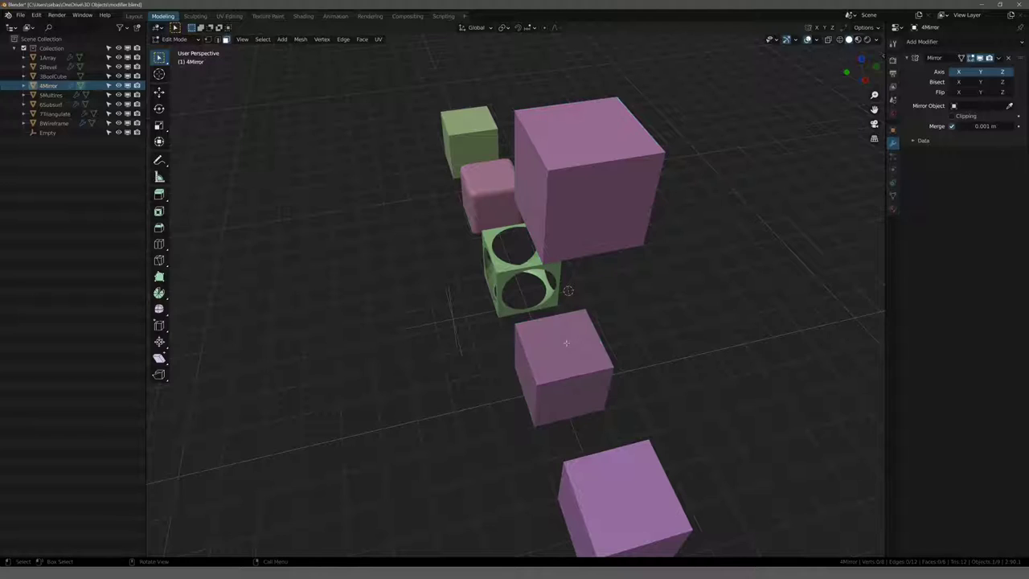
click(544, 355)
key(ctrl+l)
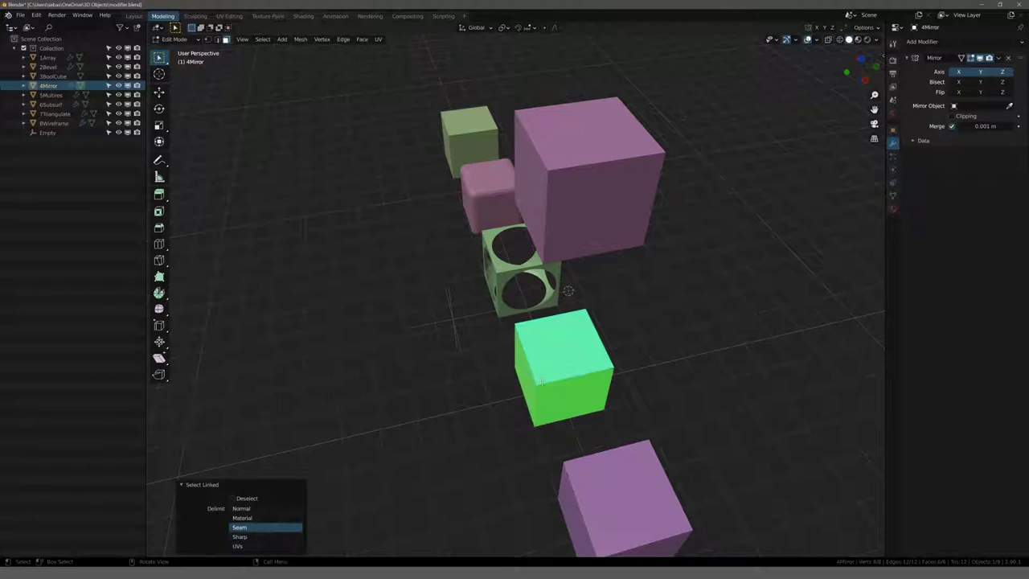
key(g)
key(x)
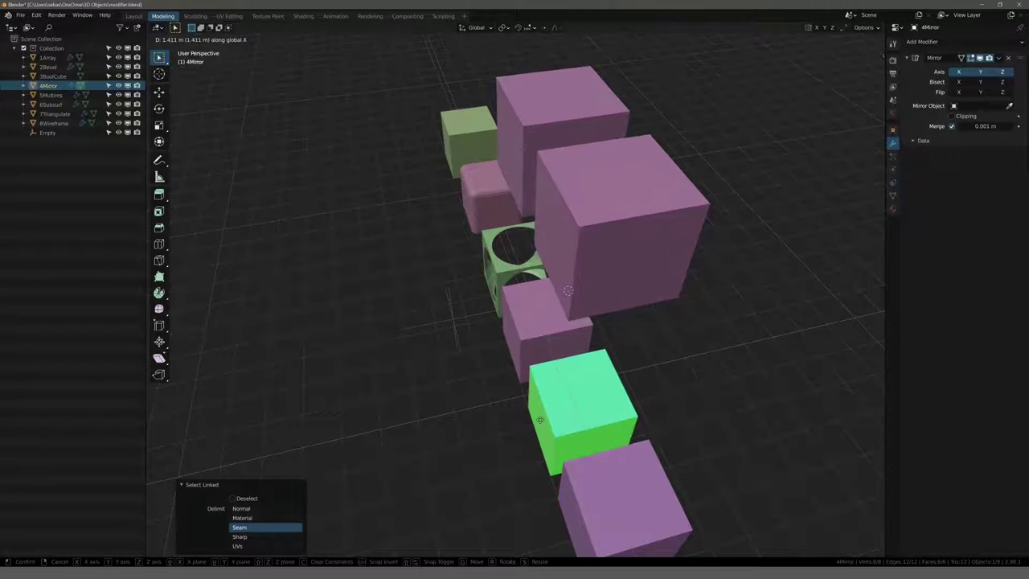
click(481, 388)
Step: Check the offset in orthographic front and top views
key(KP_1)
key(KP_5)
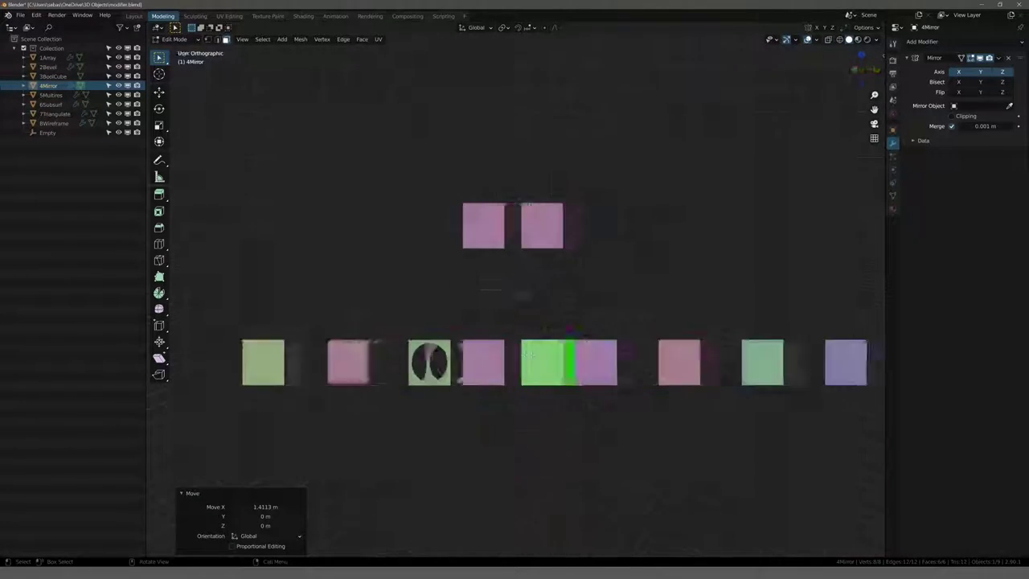
scroll(528, 349, up, 7)
scroll(529, 349, down, 3)
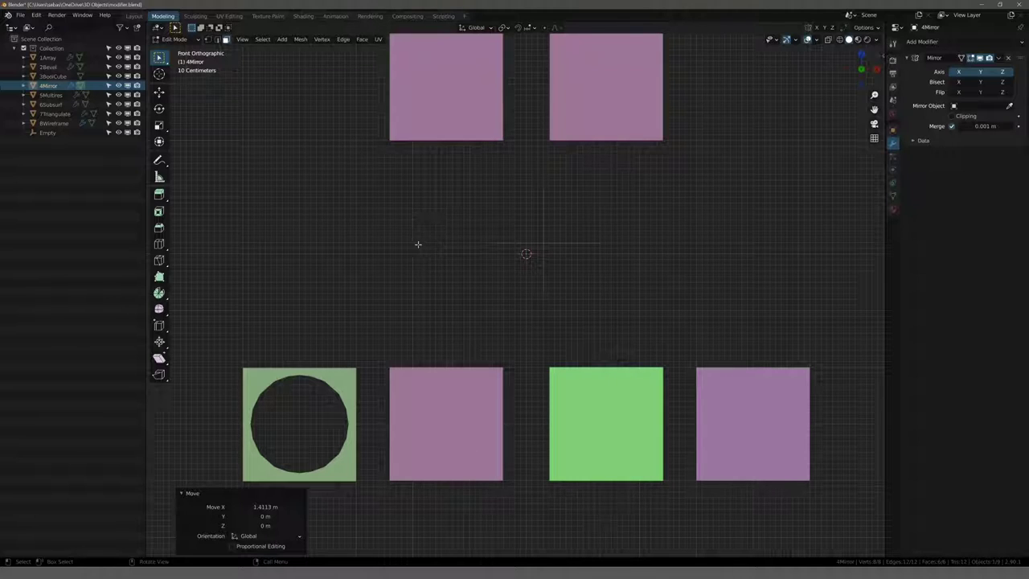
shift+middle_drag(417, 244, 425, 304)
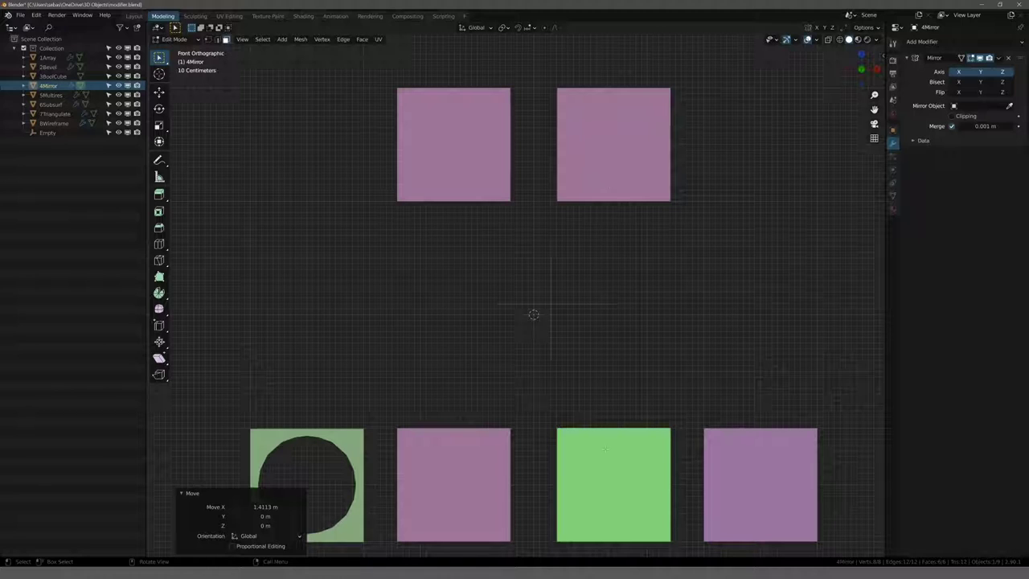
mouse_move(619, 332)
middle_down()
mouse_move(541, 345)
mouse_move(572, 391)
middle_up()
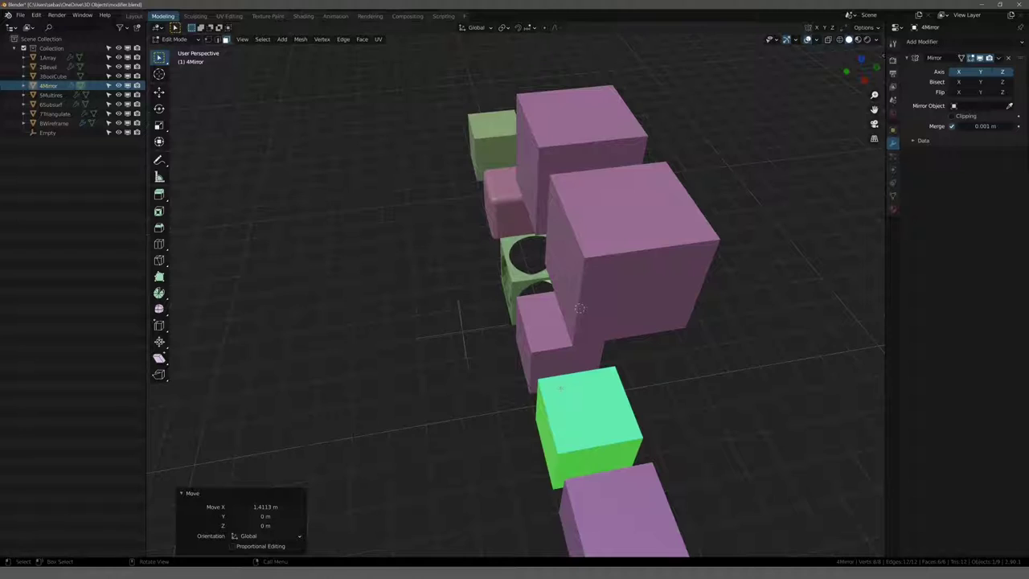
key(KP_7)
scroll(560, 388, up, 3)
mouse_move(574, 455)
shift+middle_down()
mouse_move(590, 324)
mouse_move(505, 265)
mouse_move(530, 265)
shift+middle_up()
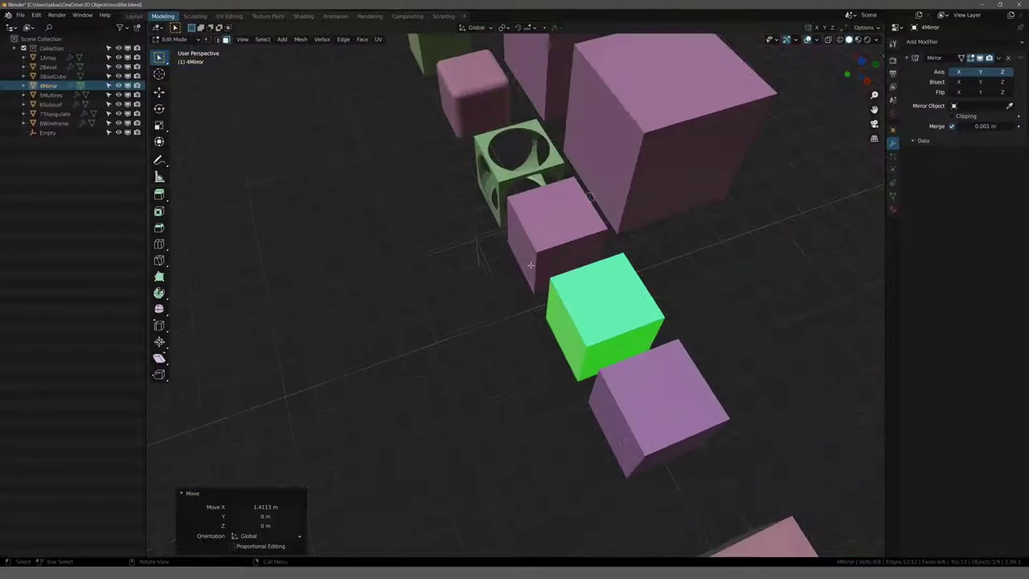
Step: Move the mesh 2.014 m along Y and view all the spread-out cubes
key(g)
key(y)
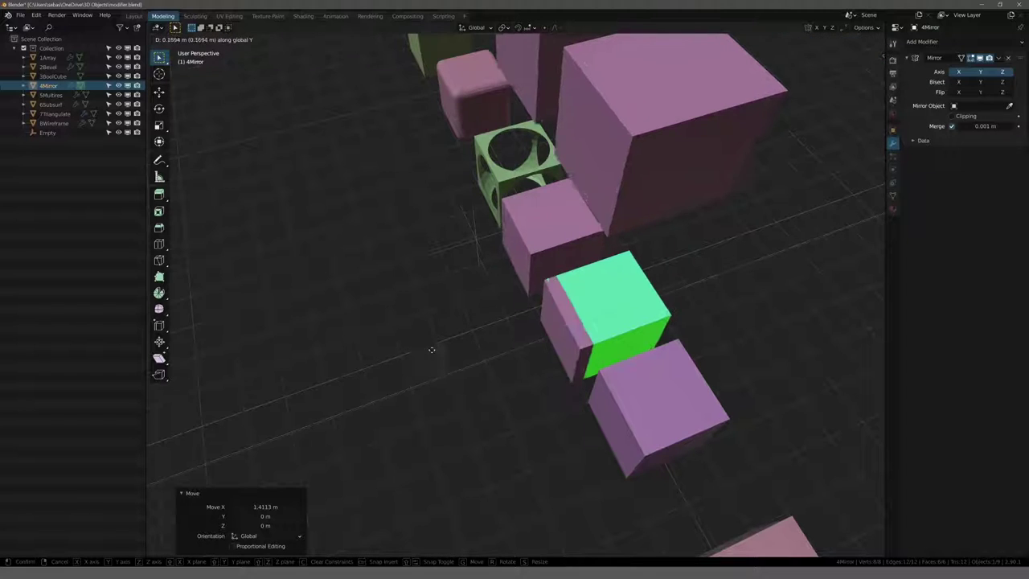
click(482, 330)
scroll(482, 330, down, 5)
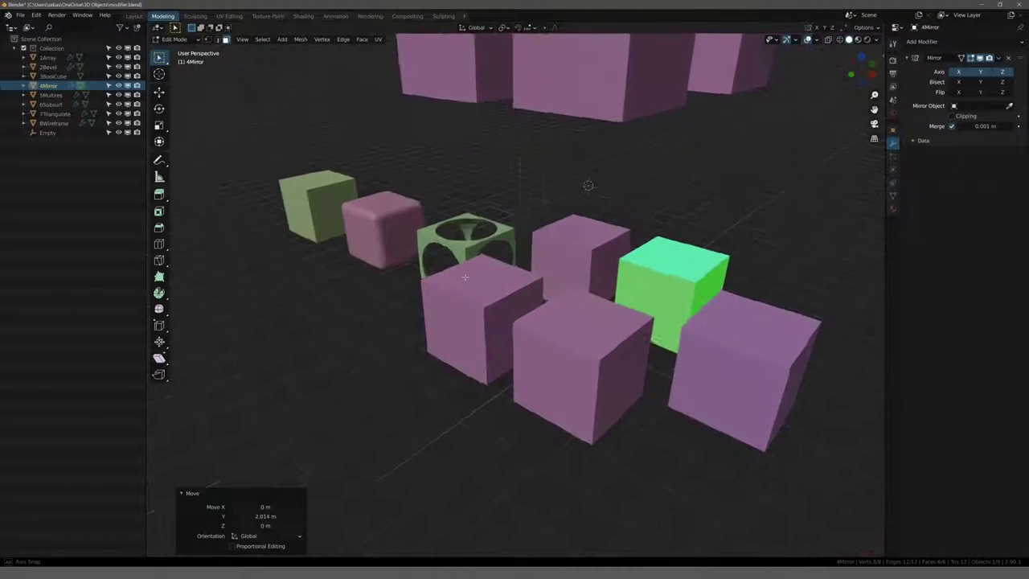
mouse_move(482, 330)
middle_down()
mouse_move(514, 321)
mouse_move(457, 331)
middle_up()
shift+middle_drag(626, 397, 605, 331)
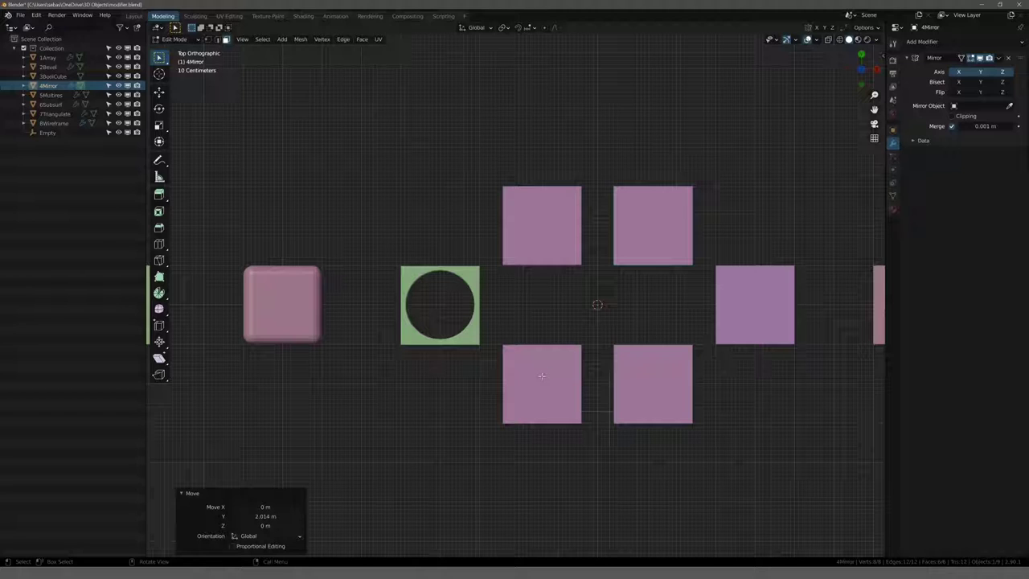
key(KP_1)
scroll(563, 358, down, 5)
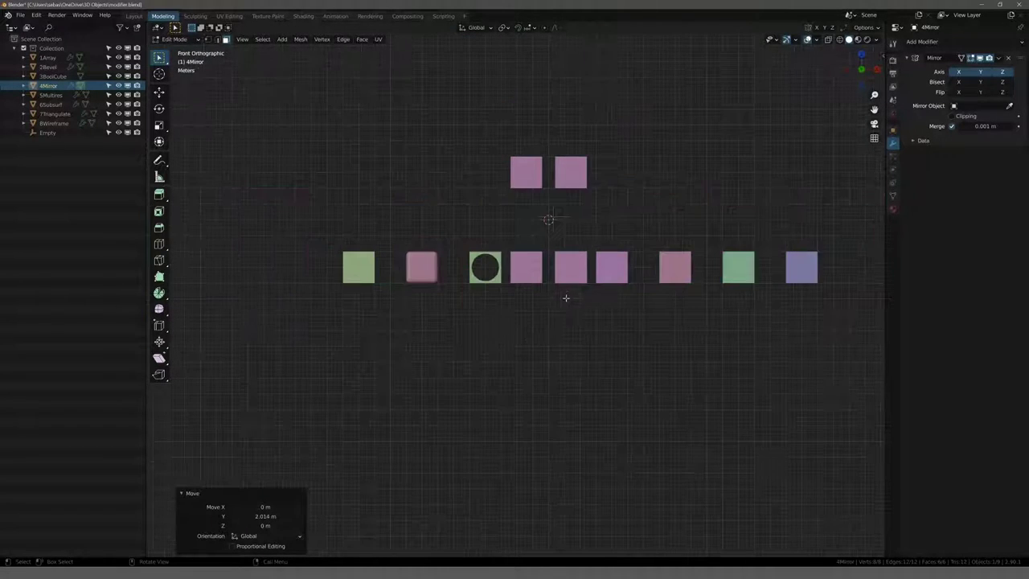
middle_drag(564, 356, 548, 338)
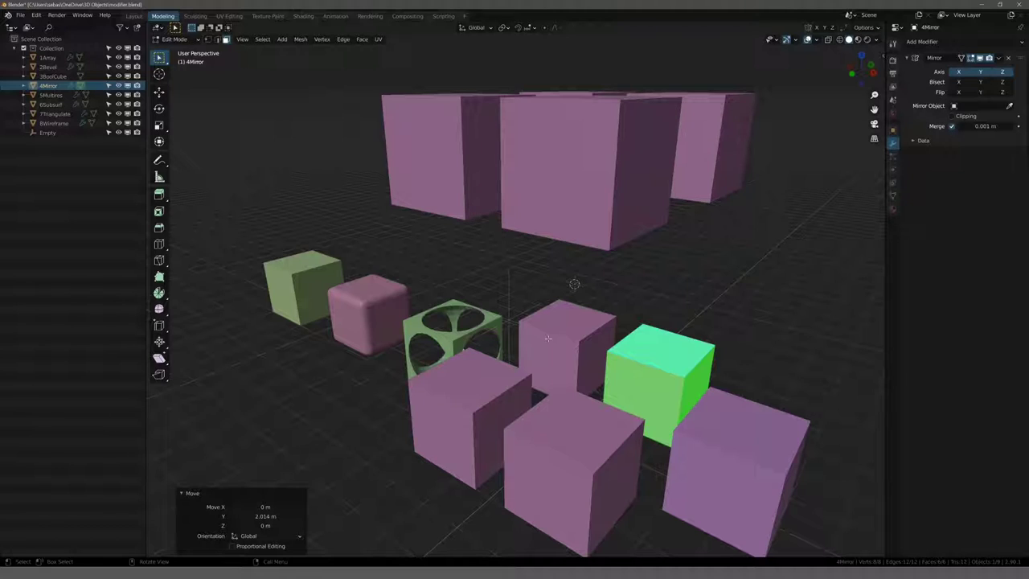
Step: Inset the top face, extrude it up 0.798 m, and disable X, Y, Z mirroring
click(673, 369)
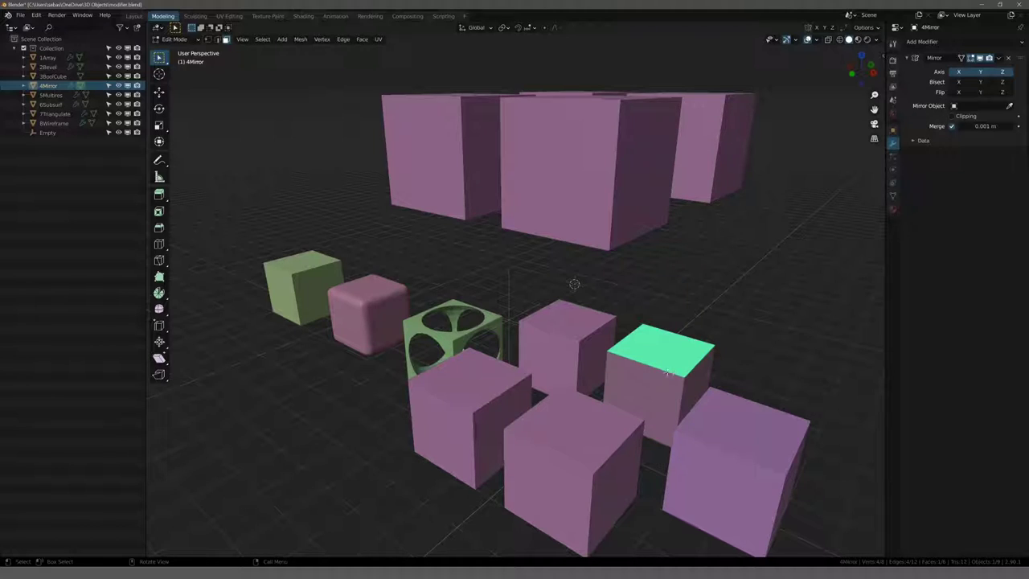
key(i)
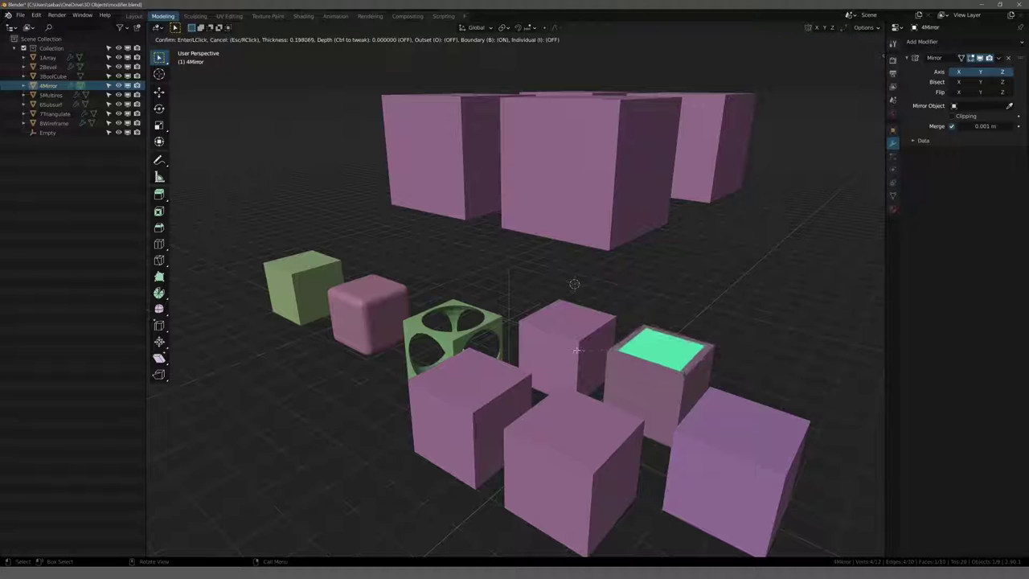
click(583, 352)
key(e)
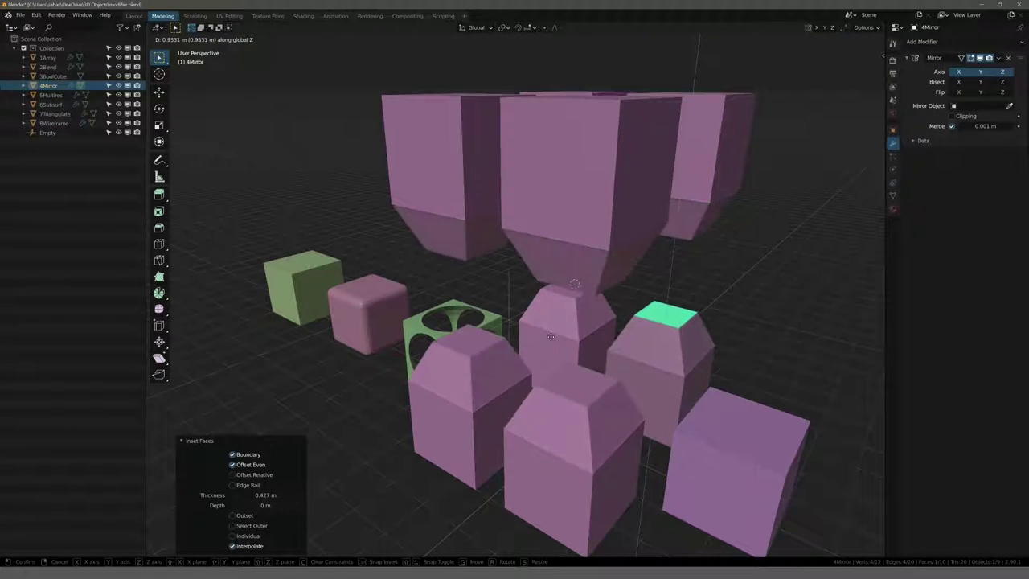
click(550, 321)
mouse_move(549, 322)
middle_down()
mouse_move(563, 289)
mouse_move(538, 334)
middle_up()
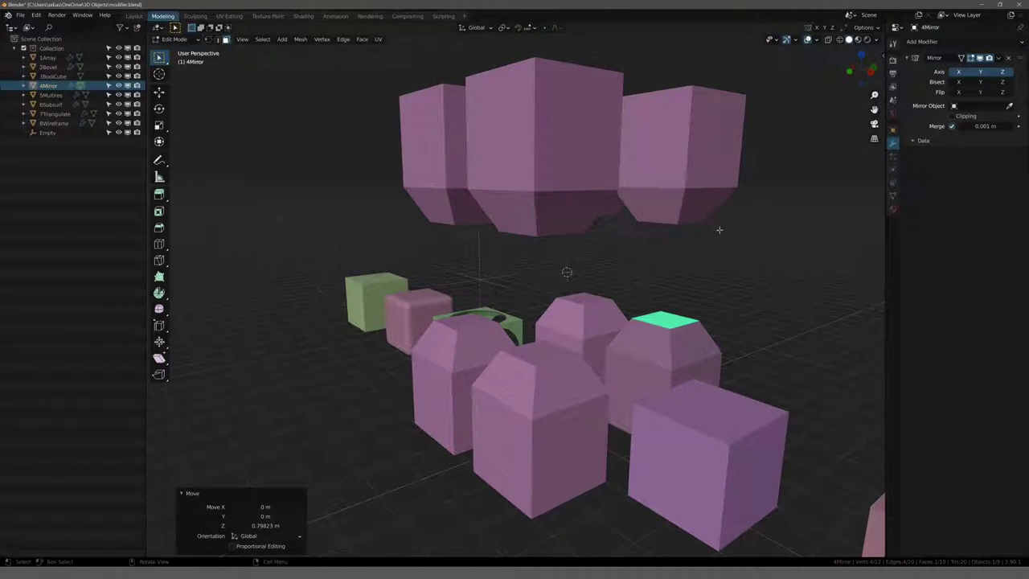
drag(959, 76, 1003, 73)
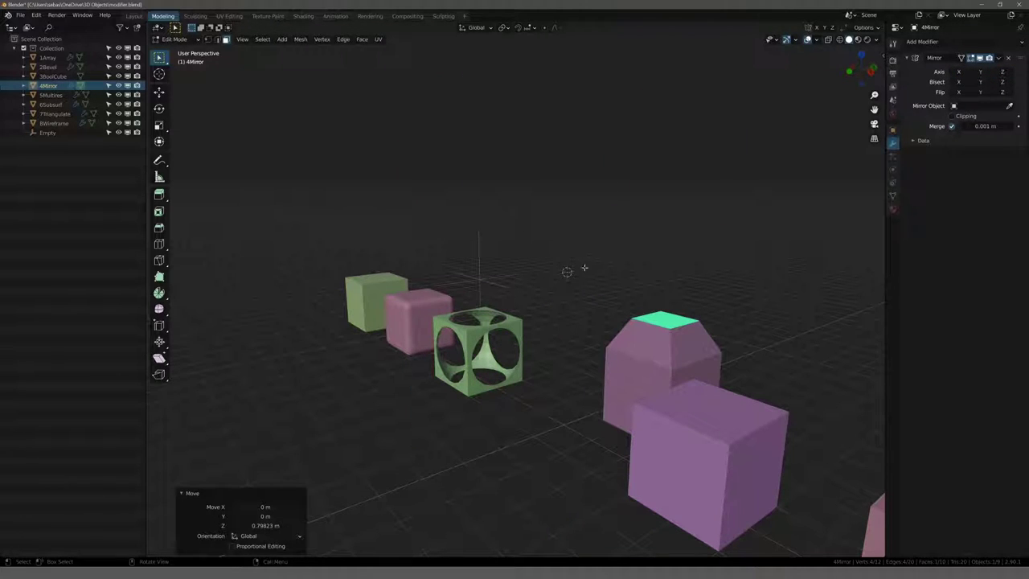
Step: In Object Mode, set Empty as the Mirror Object and select the Empty
key(Tab)
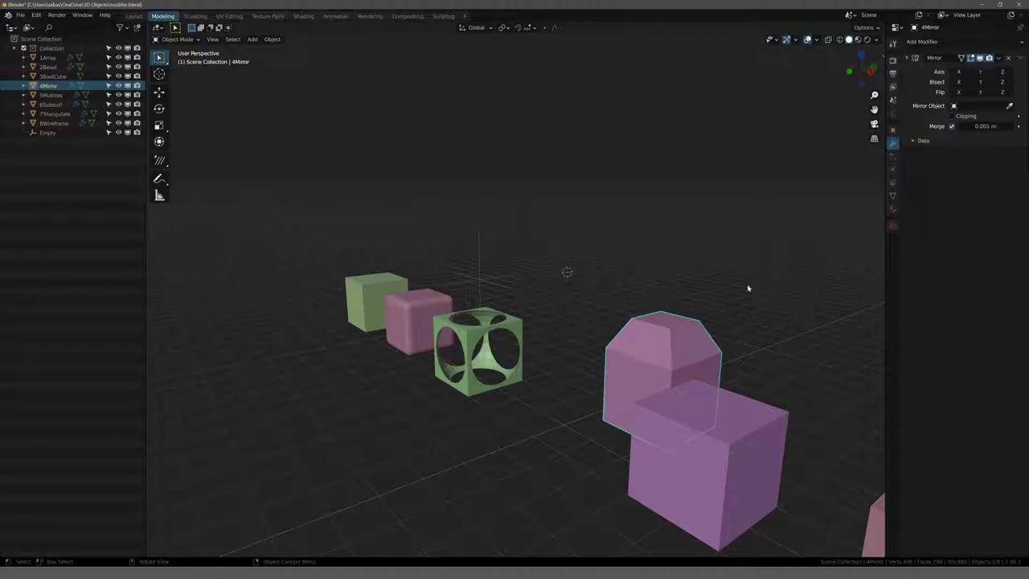
click(977, 106)
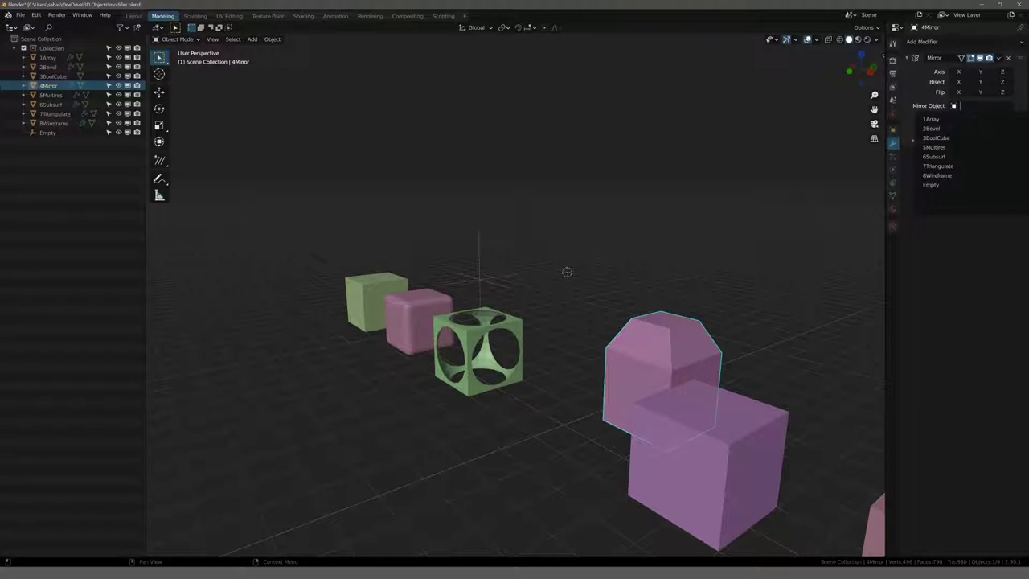
click(931, 185)
middle_drag(682, 239, 595, 263)
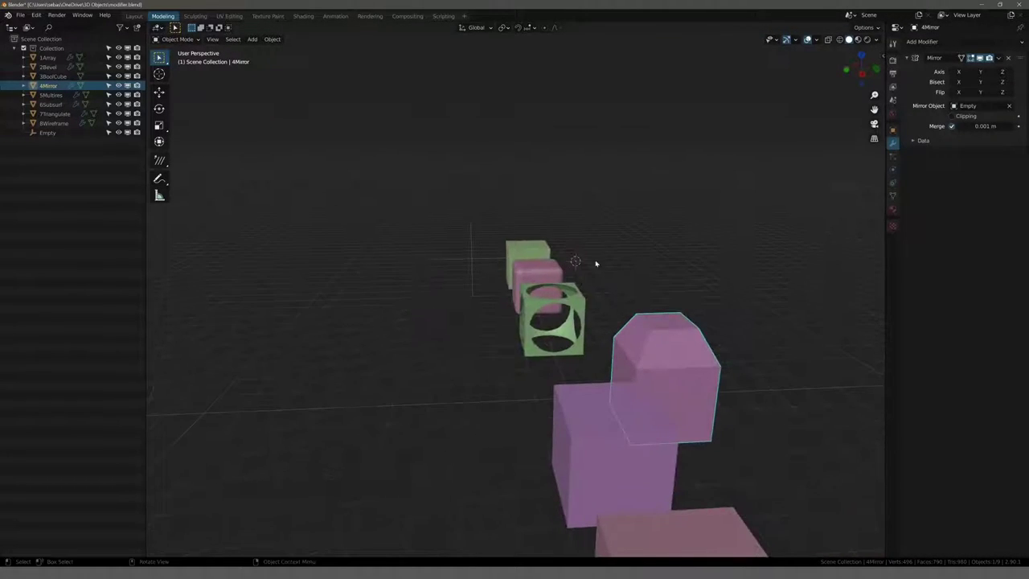
click(471, 263)
mouse_move(475, 265)
middle_down()
mouse_move(543, 265)
mouse_move(549, 275)
middle_up()
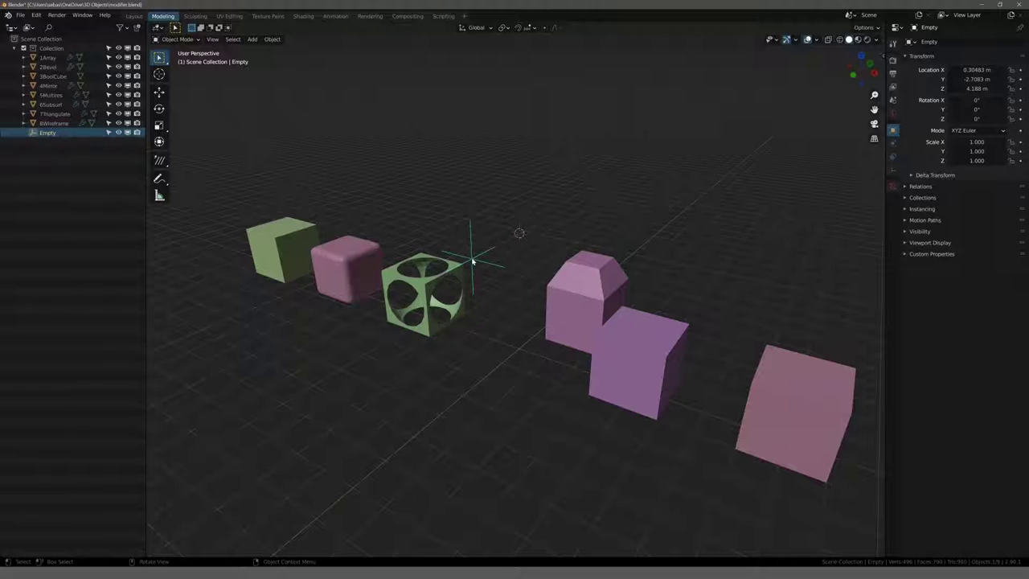
scroll(472, 263, down, 3)
scroll(480, 272, up, 2)
scroll(475, 265, up, 3)
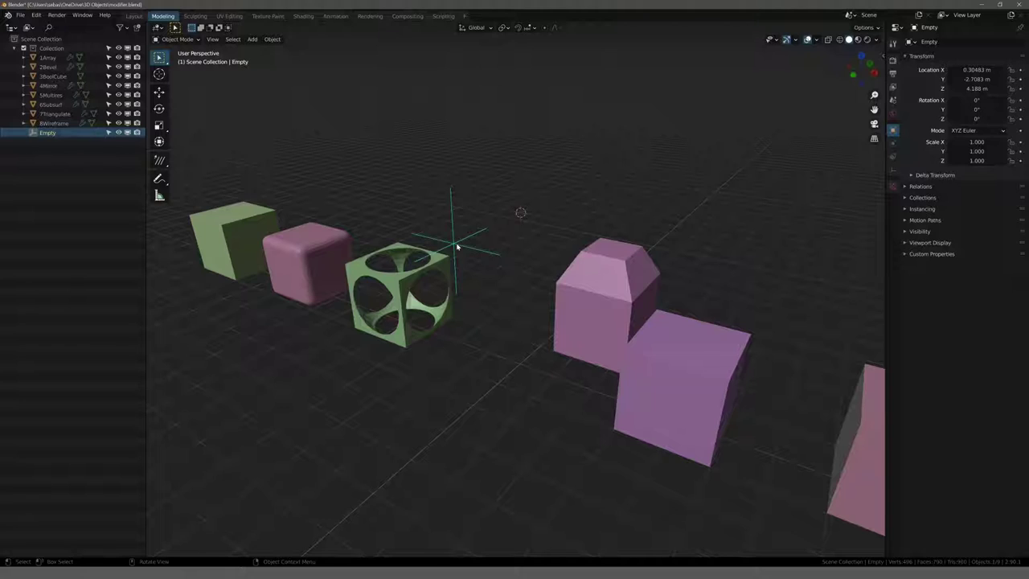
Step: Enable X-axis mirroring on the 4Mirror cube's Mirror modifier
click(617, 278)
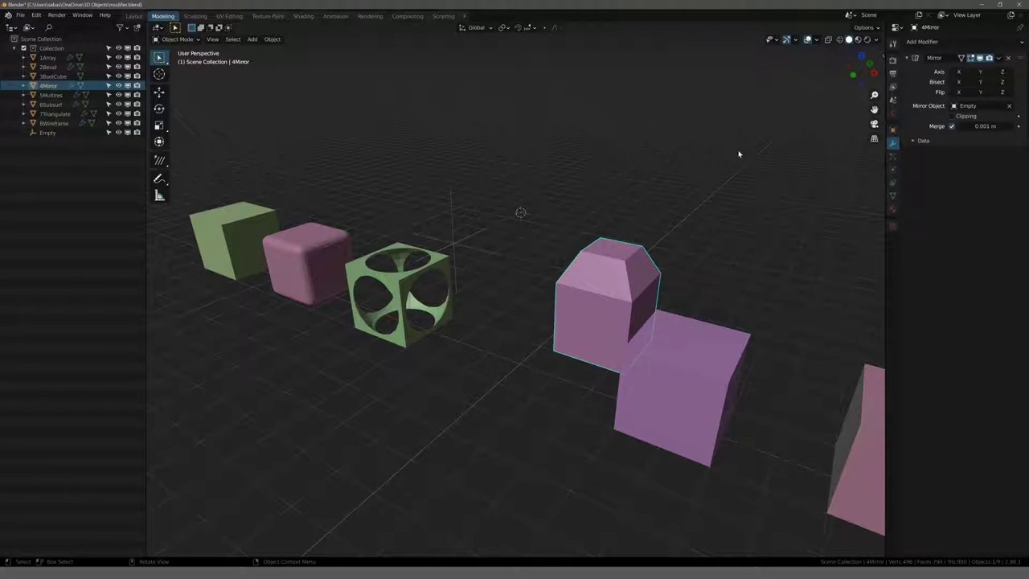
mouse_move(815, 166)
middle_down()
mouse_move(636, 156)
mouse_move(766, 127)
middle_up()
click(958, 71)
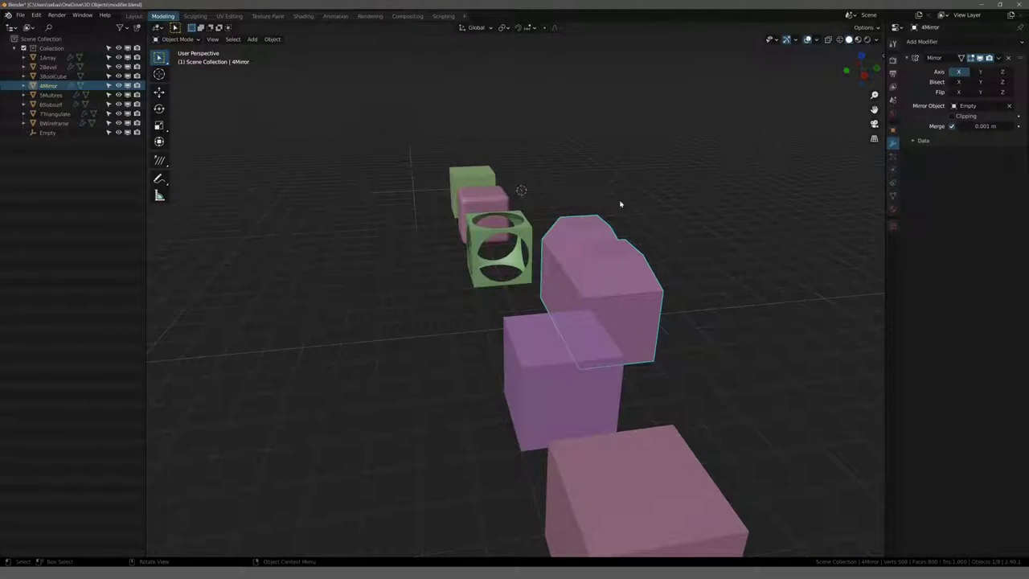
middle_drag(618, 202, 583, 196)
Step: Move the Empty to about X -2.02, Y -2.83, Z 4.98 m, shifting the mirrored copy beside the green cube
click(599, 144)
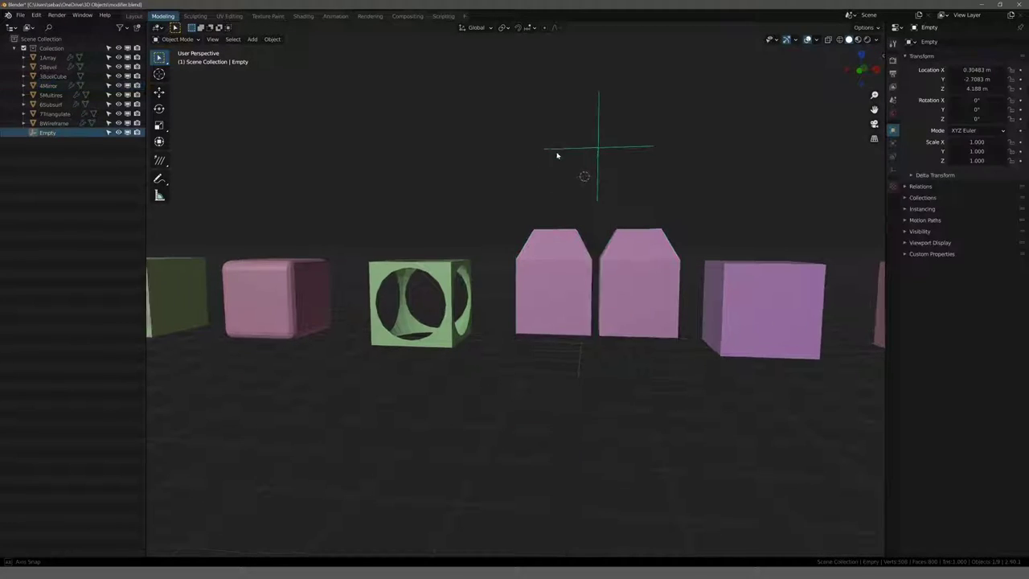
mouse_move(558, 153)
middle_down()
mouse_move(540, 215)
mouse_move(552, 202)
mouse_move(521, 201)
mouse_move(530, 200)
middle_up()
key(g)
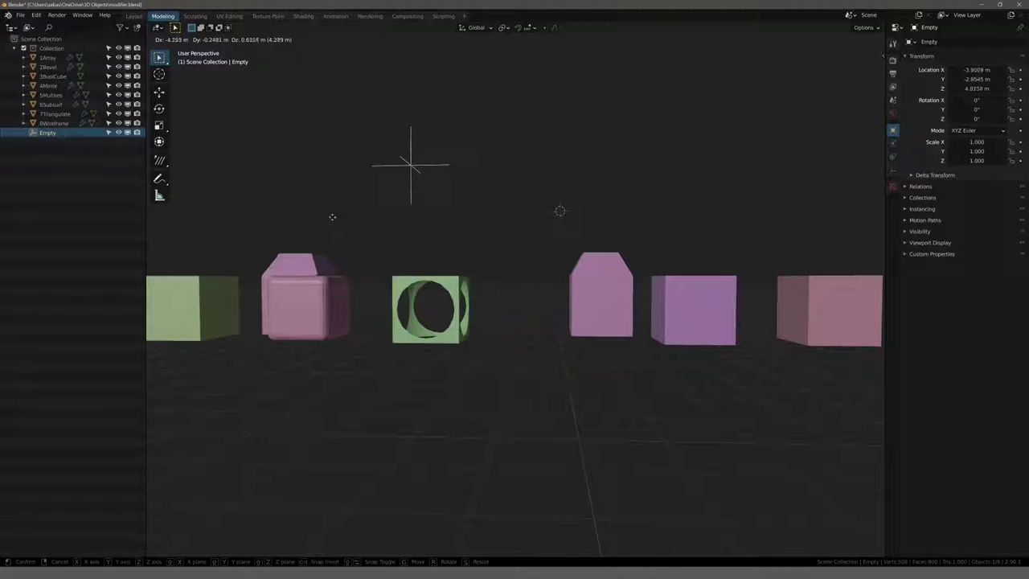
click(401, 214)
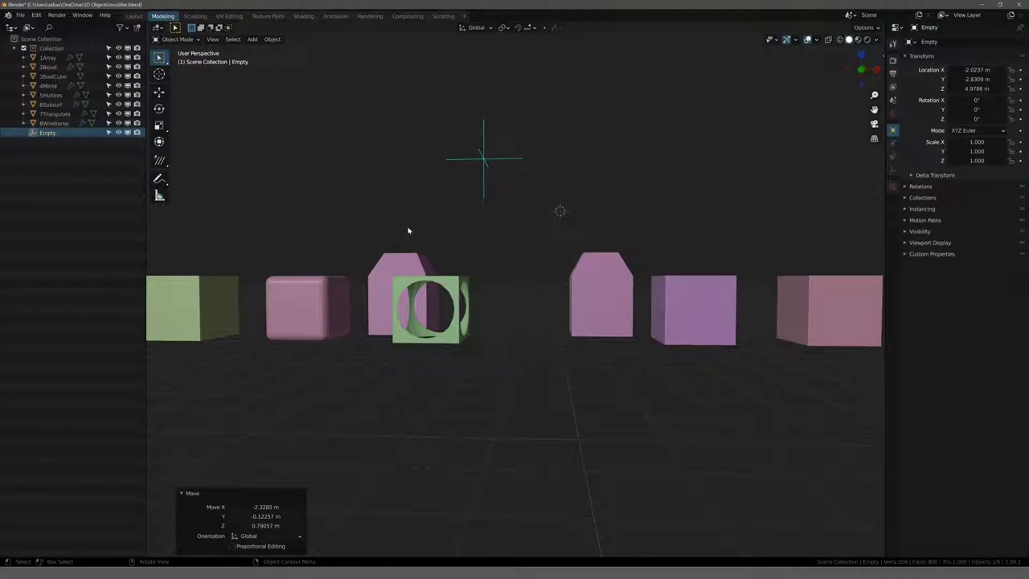
key(KP_1)
scroll(411, 233, up, 5)
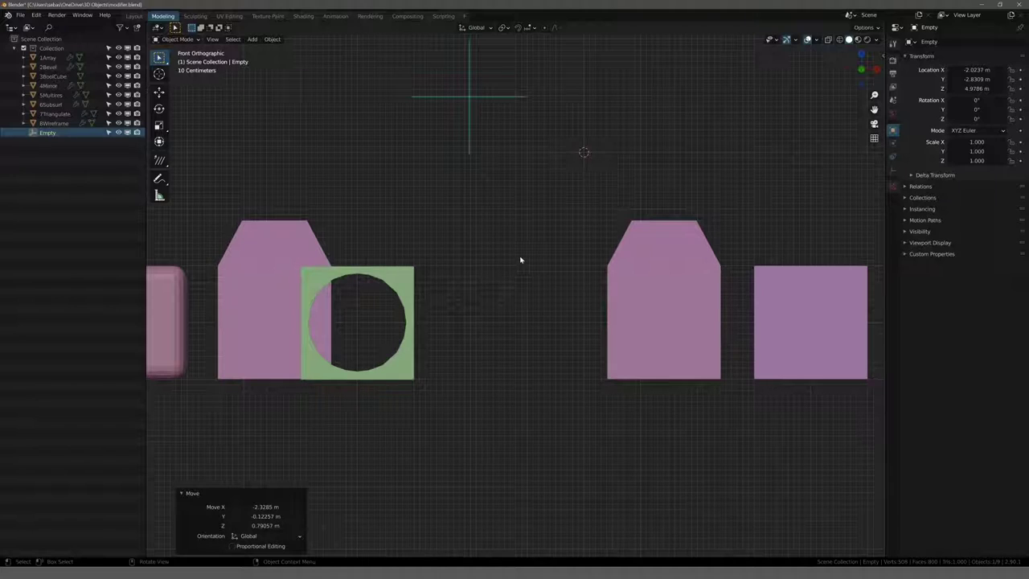
scroll(520, 260, down, 5)
middle_drag(536, 248, 499, 290)
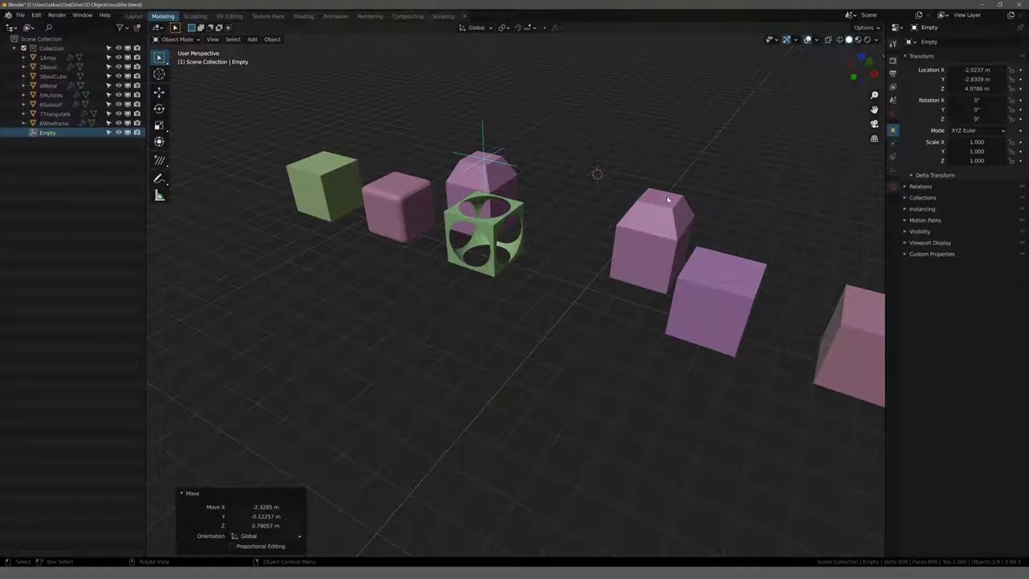
Step: Save the blend file and delete the 4Mirror cube
click(660, 218)
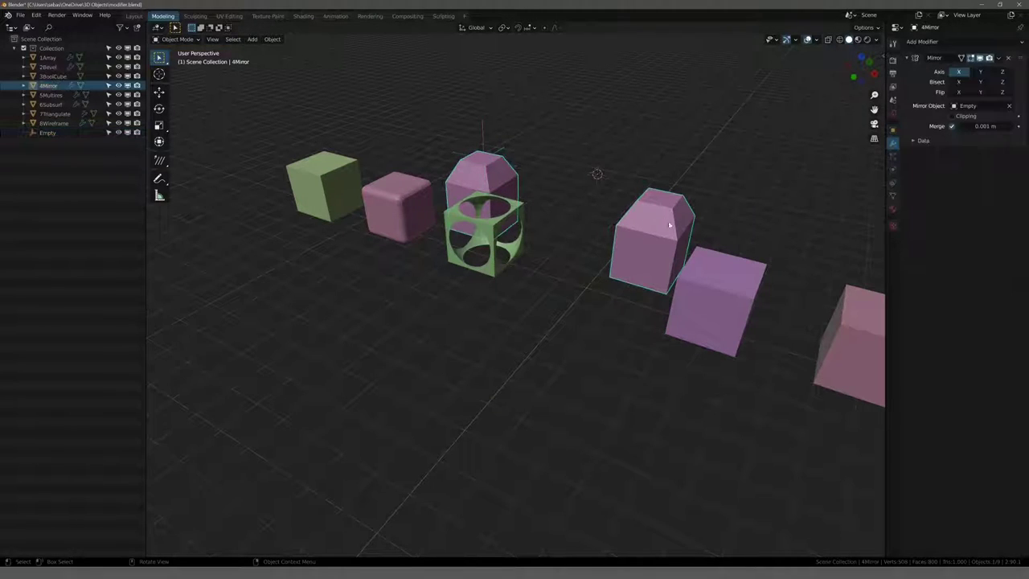
key(ctrl+s)
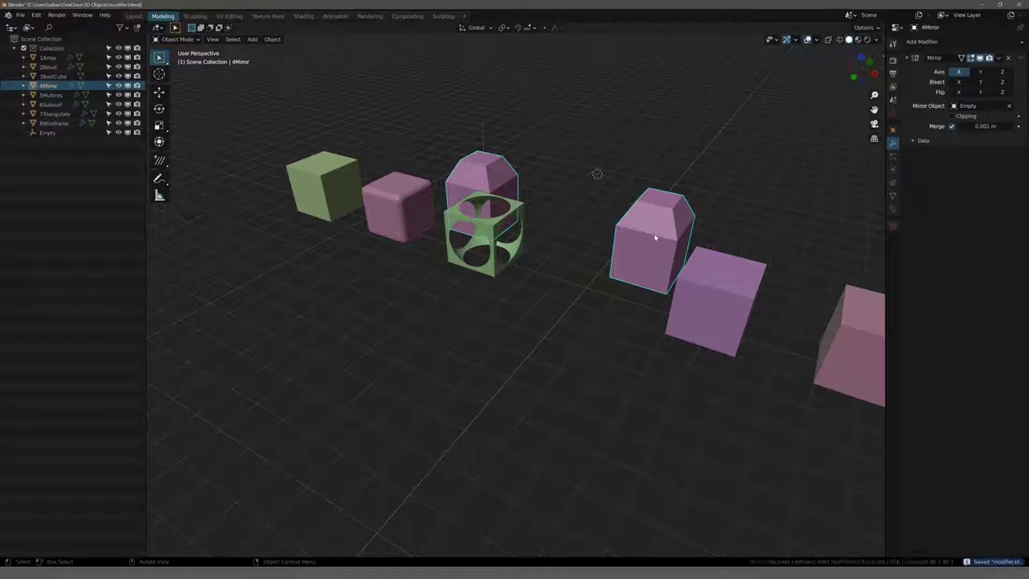
key(Delete)
mouse_move(647, 257)
middle_down()
mouse_move(682, 252)
mouse_move(581, 246)
mouse_move(606, 244)
mouse_move(584, 260)
mouse_move(533, 246)
middle_up()
Step: Show the 6Subsurf Subdivision and 5Multires Multires modifiers in the viewport and compare the smoothed shapes
click(682, 252)
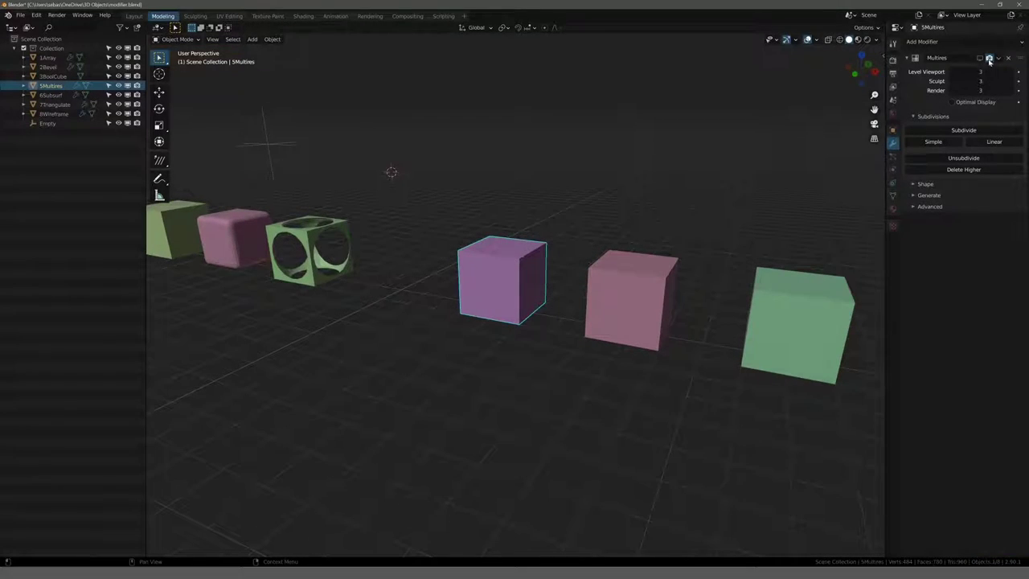
click(646, 281)
click(980, 59)
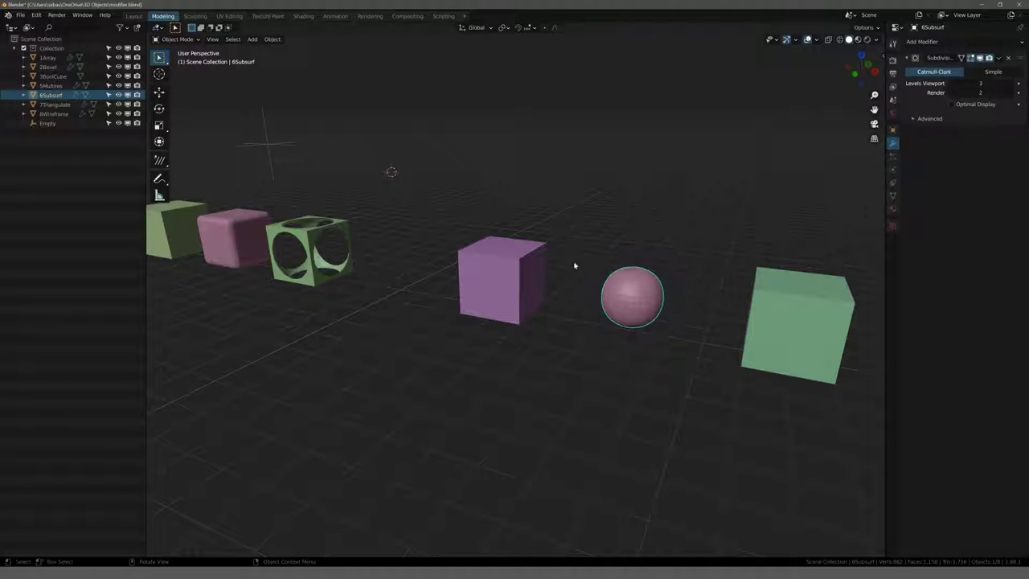
click(502, 281)
click(980, 59)
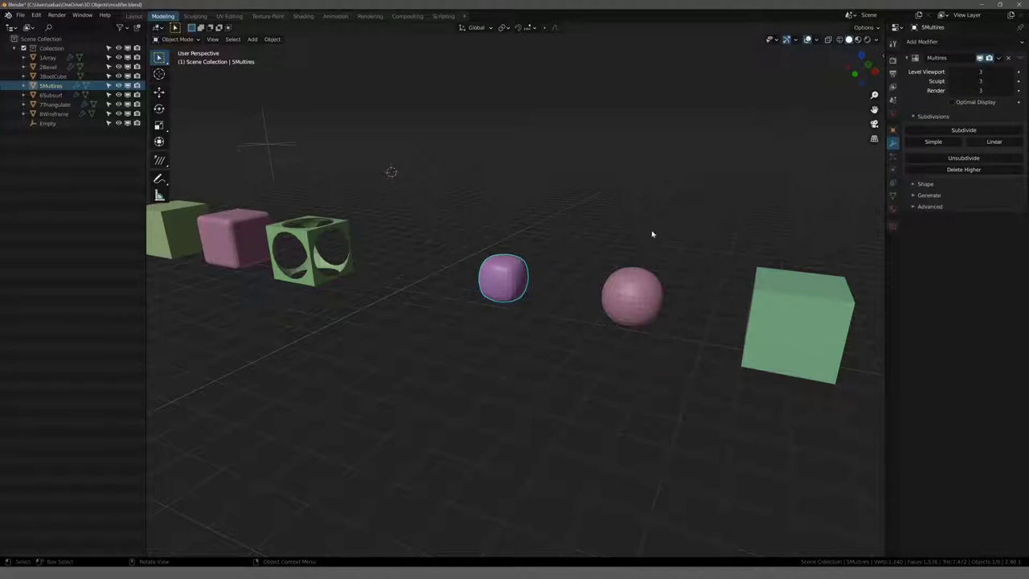
mouse_move(652, 230)
middle_down()
mouse_move(631, 214)
mouse_move(623, 234)
mouse_move(613, 226)
middle_up()
scroll(619, 206, up, 4)
scroll(619, 206, down, 2)
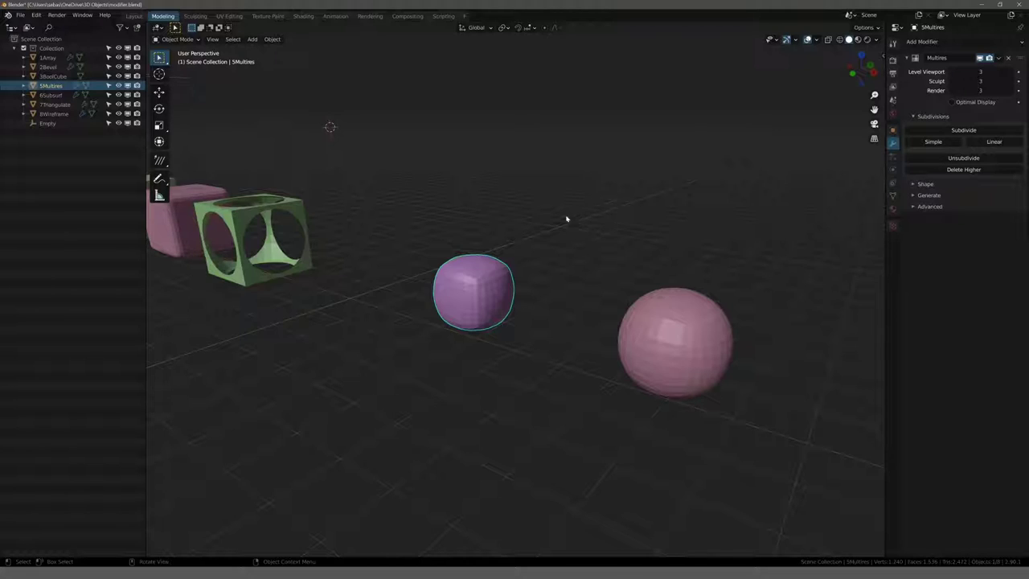
click(677, 343)
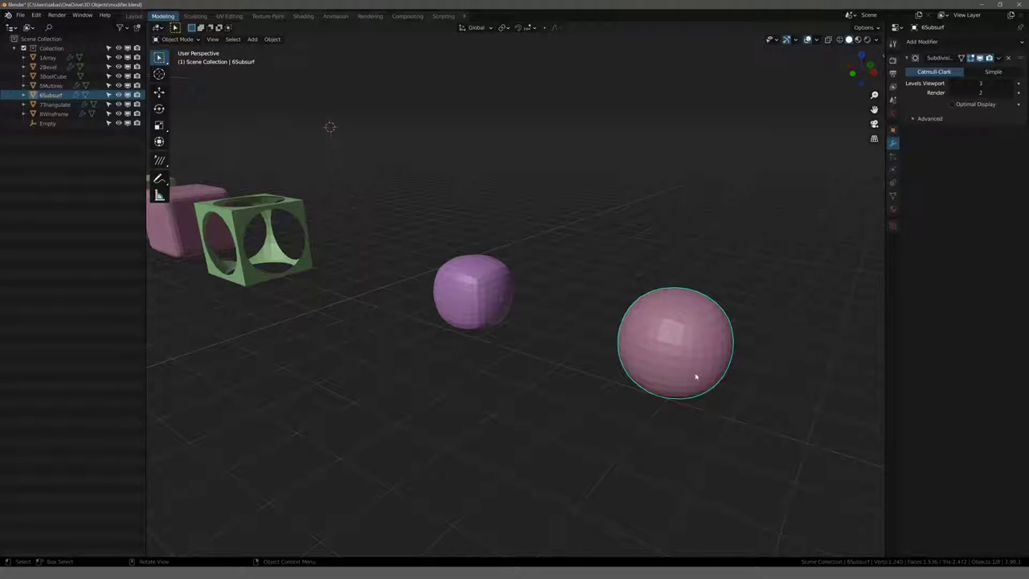
click(470, 310)
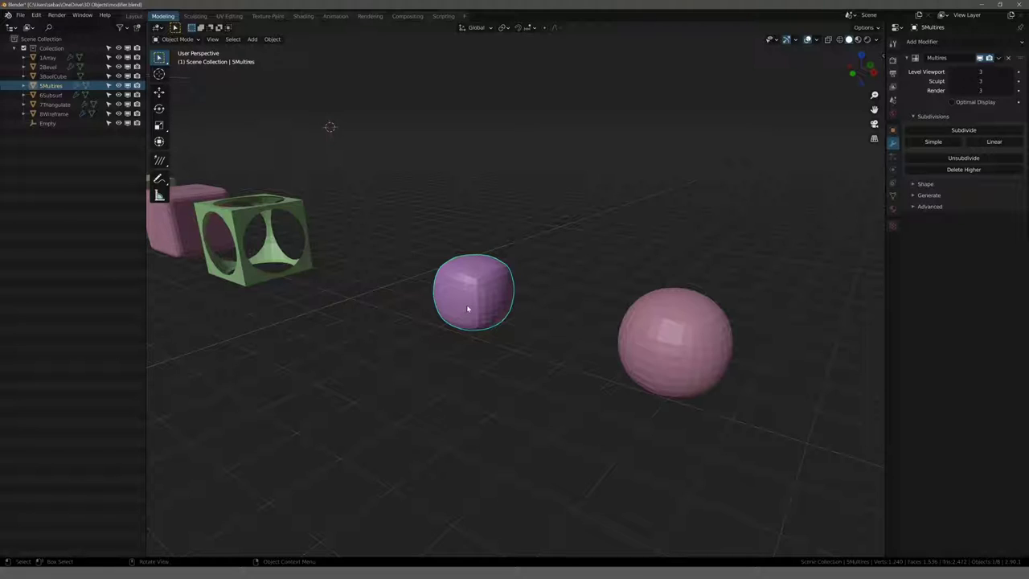
middle_drag(466, 293, 503, 295)
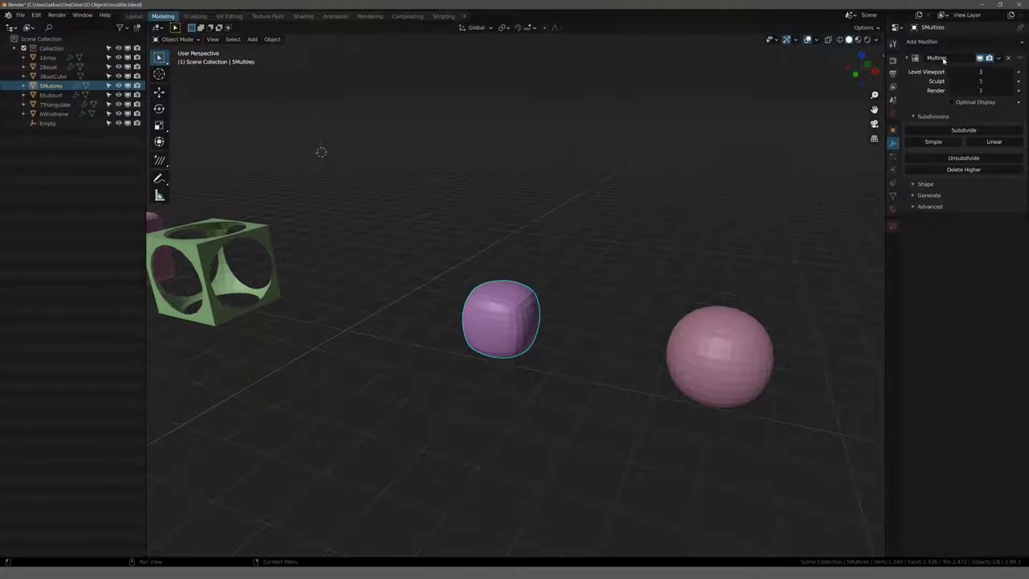
Step: Lower the 5Multires viewport level from 3 to 1, leaving sculpt and render at 3
click(921, 42)
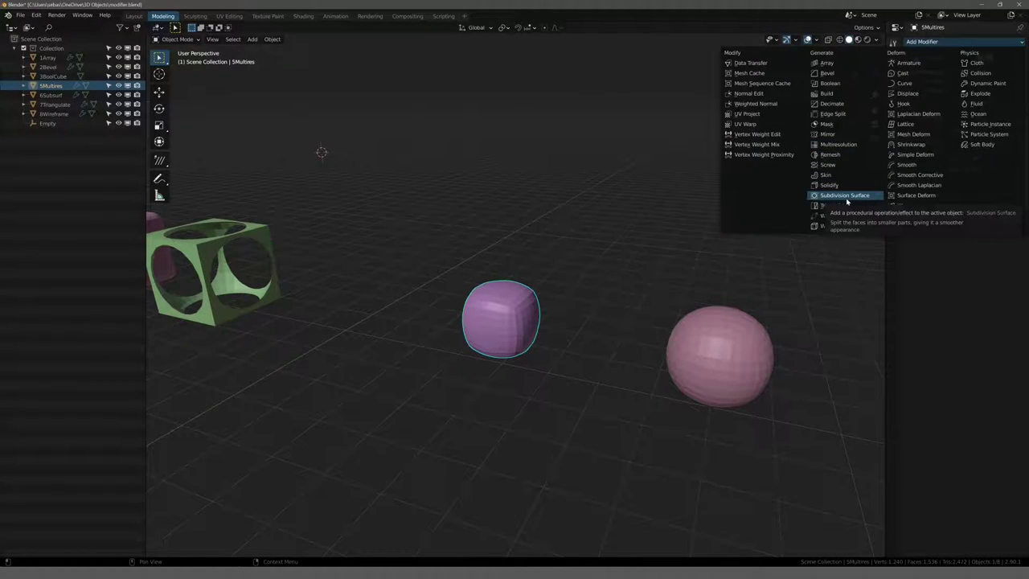
middle_drag(620, 303, 611, 297)
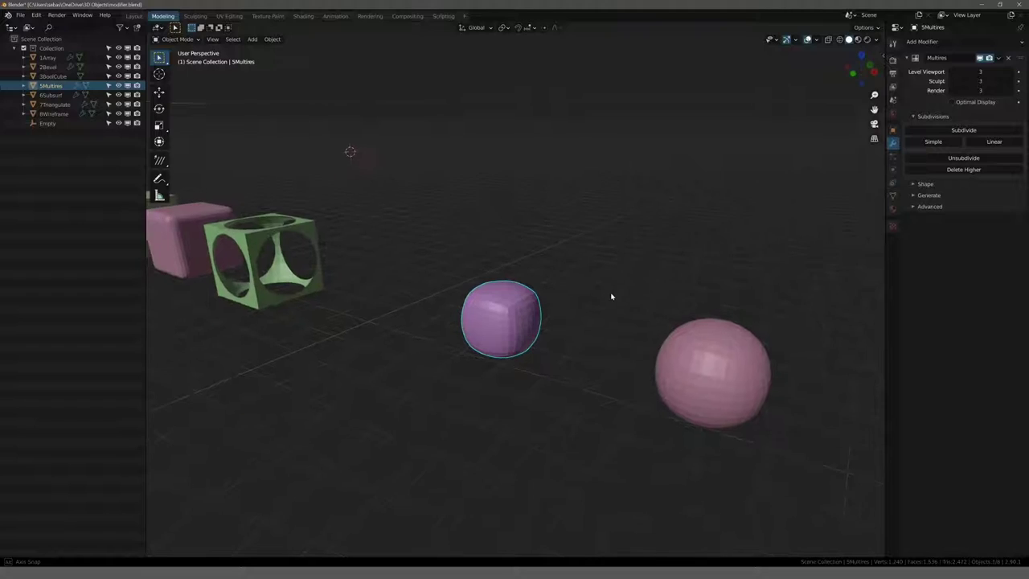
click(952, 71)
click(950, 72)
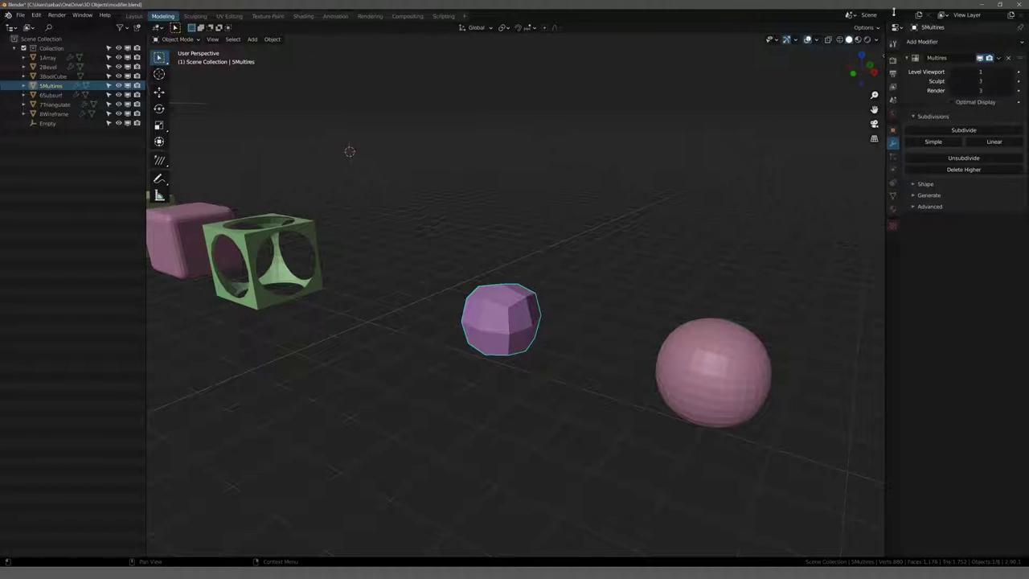
mouse_move(634, 232)
middle_down()
mouse_move(471, 205)
mouse_move(484, 242)
middle_up()
scroll(421, 244, up, 2)
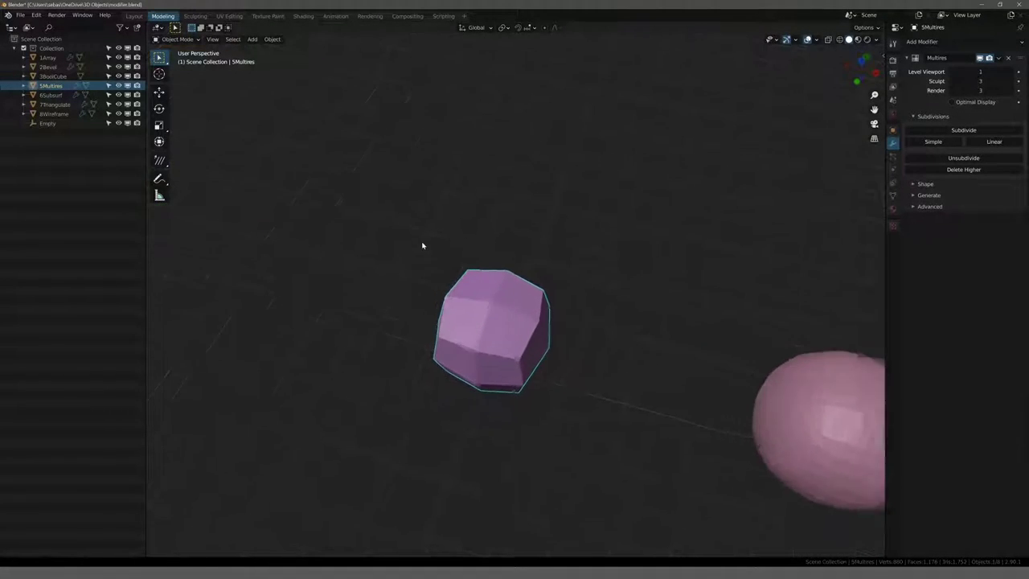
scroll(436, 301, up, 3)
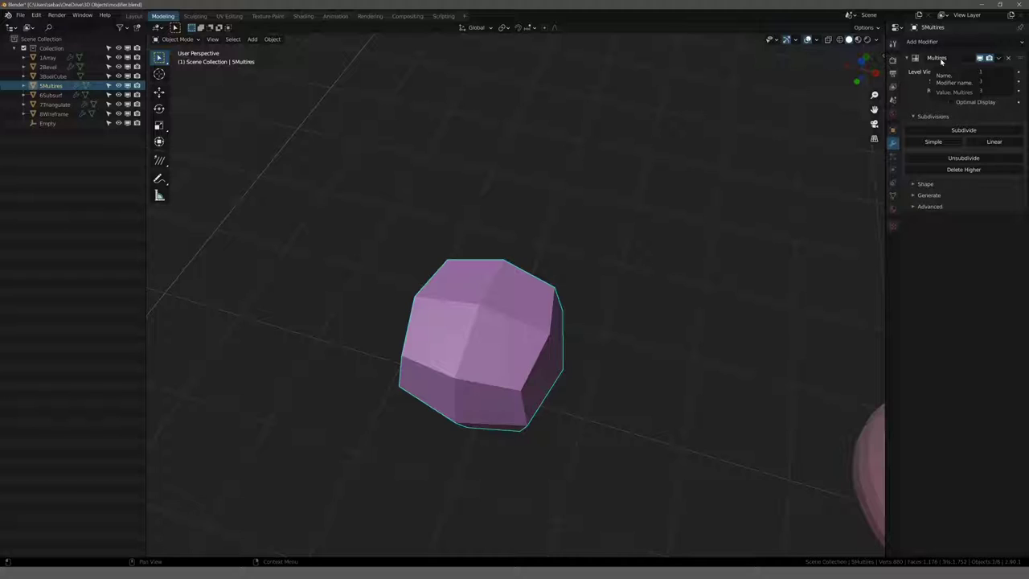
Step: Inspect the Multires modifier's extra options menu, including Apply, beside the coarse cube
click(1000, 58)
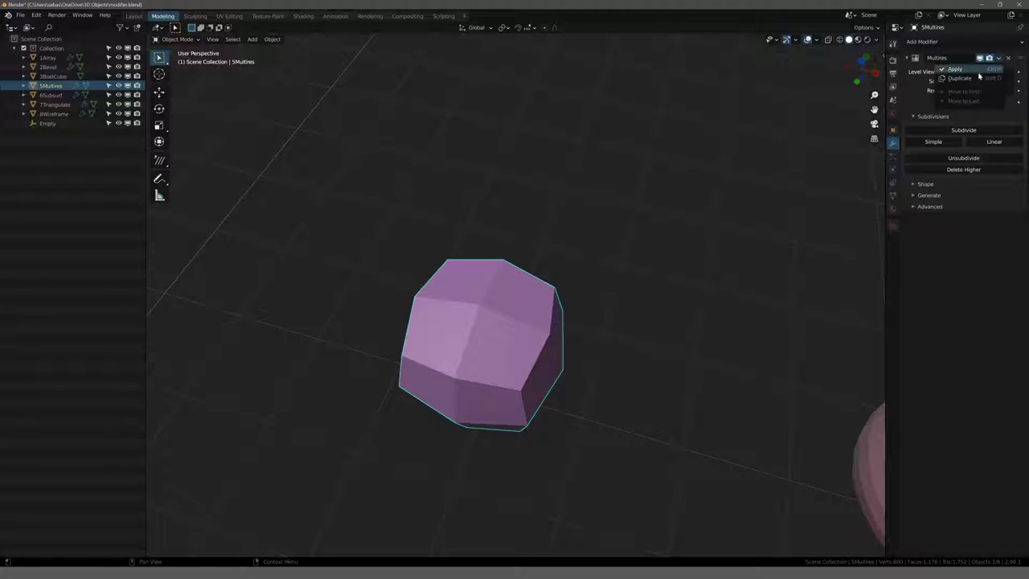
mouse_move(718, 236)
middle_down()
mouse_move(562, 253)
mouse_move(544, 214)
mouse_move(571, 232)
mouse_move(620, 217)
middle_up()
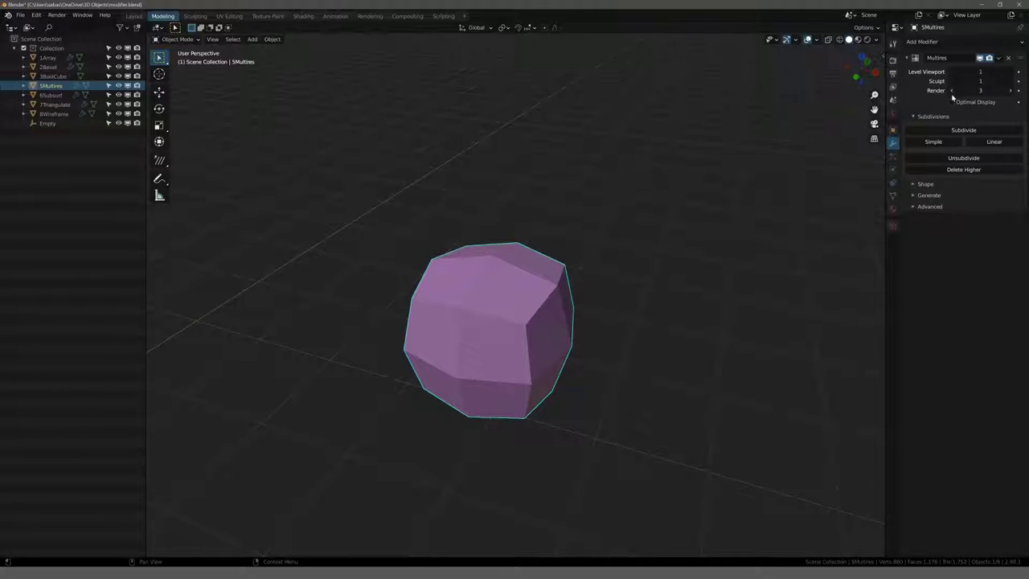
Step: Set the Multires render level to 1 and raise the viewport level from 1 back to 3
click(951, 92)
click(1014, 72)
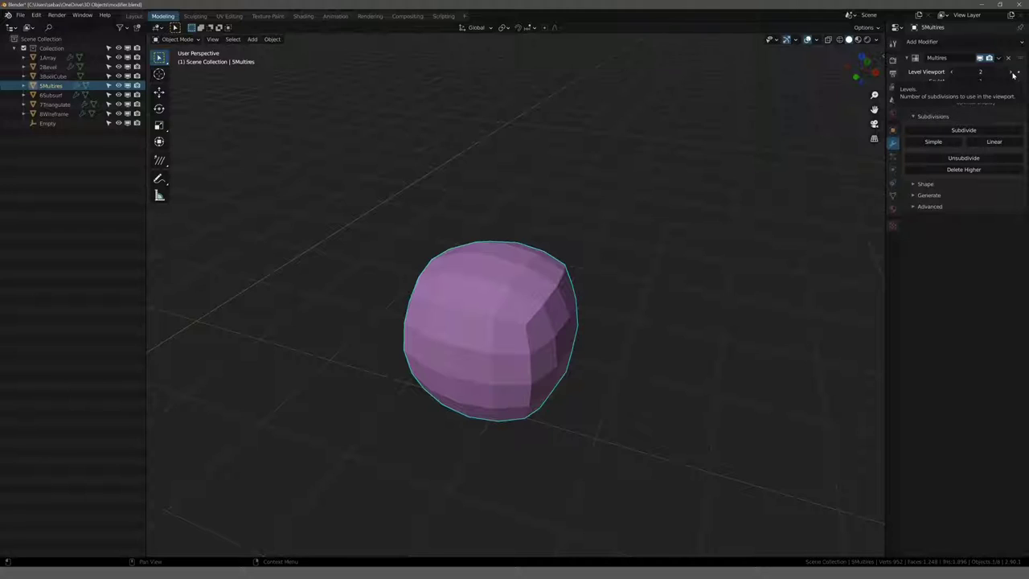
click(1013, 72)
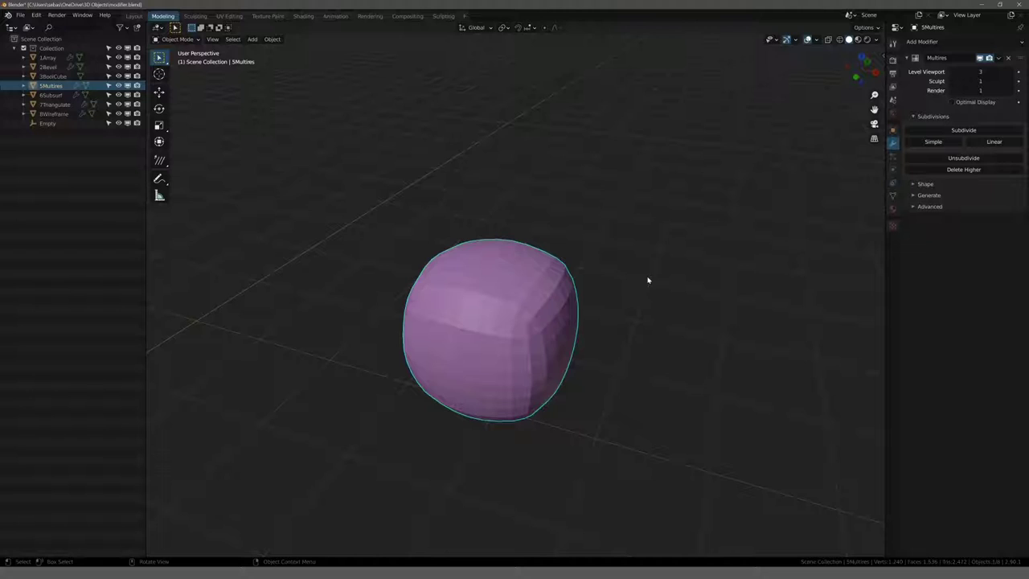
mouse_move(506, 298)
middle_down()
mouse_move(471, 281)
mouse_move(506, 296)
mouse_move(492, 314)
mouse_move(521, 301)
mouse_move(502, 306)
middle_up()
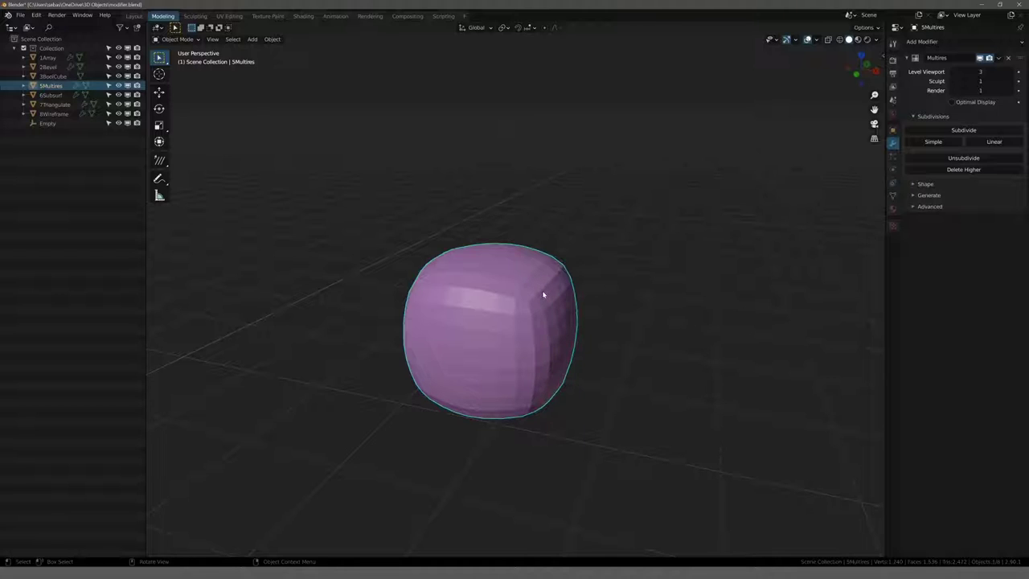
key(Tab)
click(594, 282)
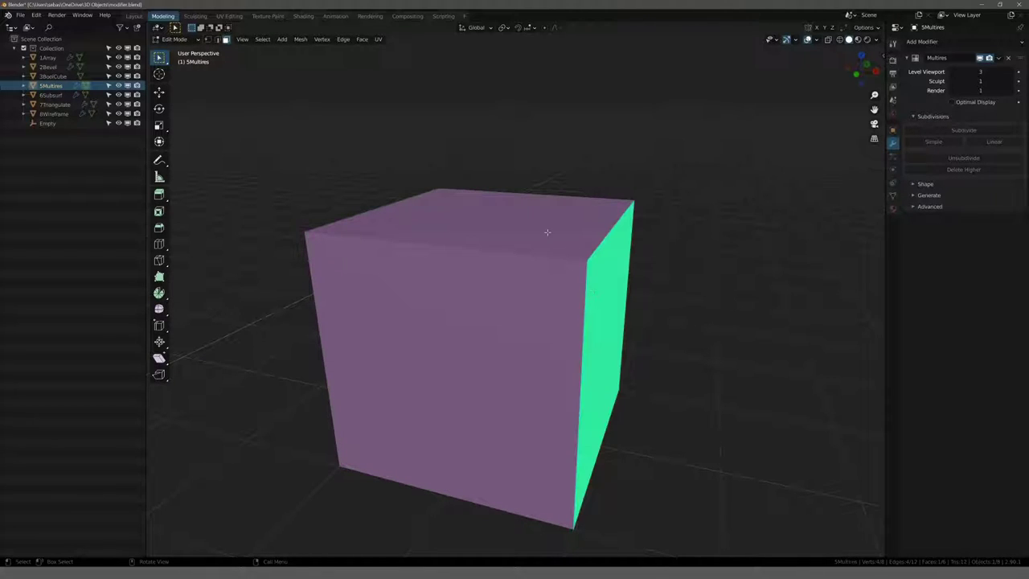
middle_drag(547, 232, 543, 300)
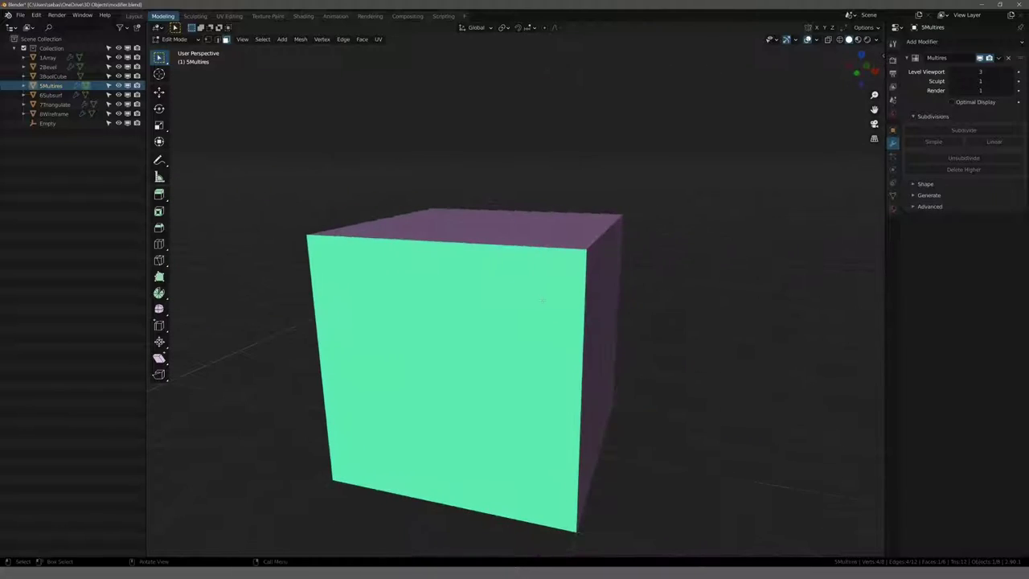
click(510, 215)
click(607, 321)
click(482, 337)
click(602, 257)
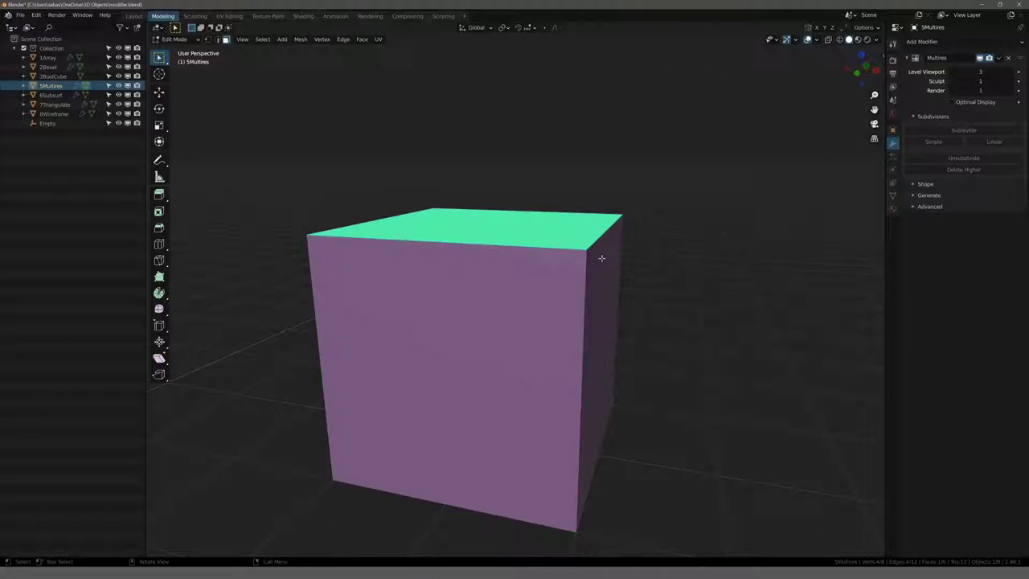
click(601, 257)
key(Tab)
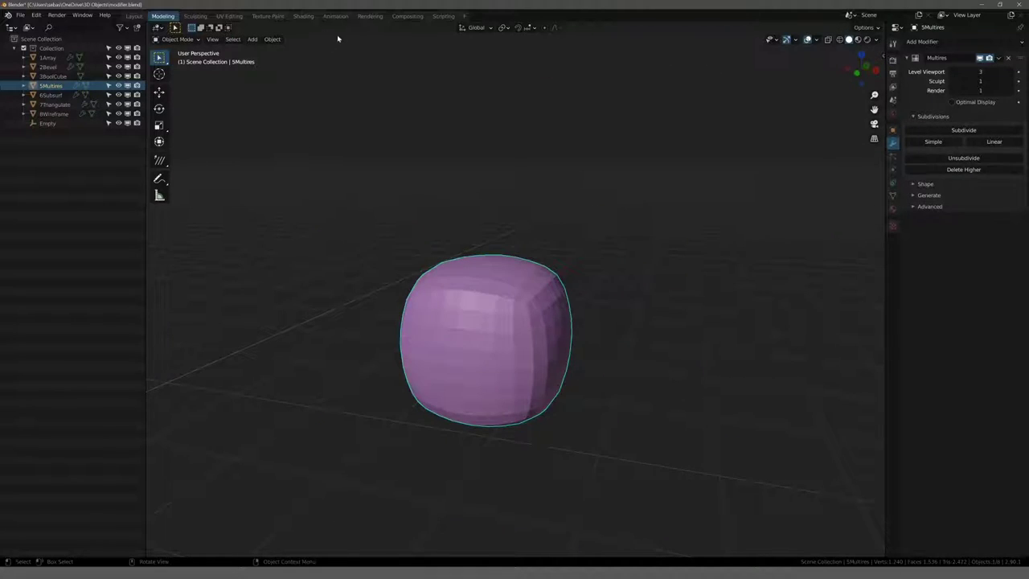
click(194, 16)
Step: Build up a bump on the middle Multires object with the Clay brush
scroll(308, 120, down, 2)
scroll(308, 121, down, 2)
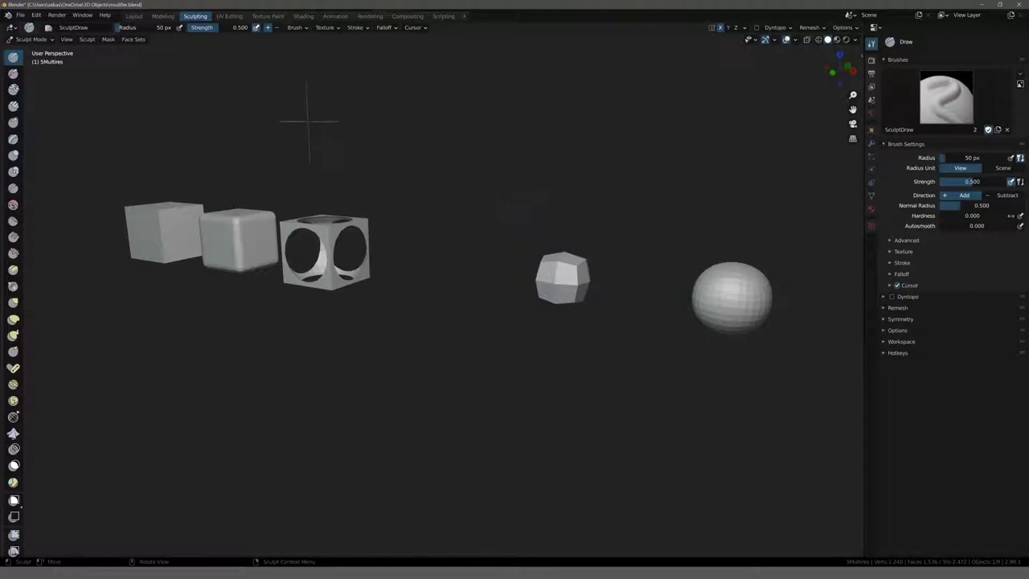
mouse_move(307, 121)
middle_down()
mouse_move(333, 119)
mouse_move(171, 115)
mouse_move(264, 126)
middle_up()
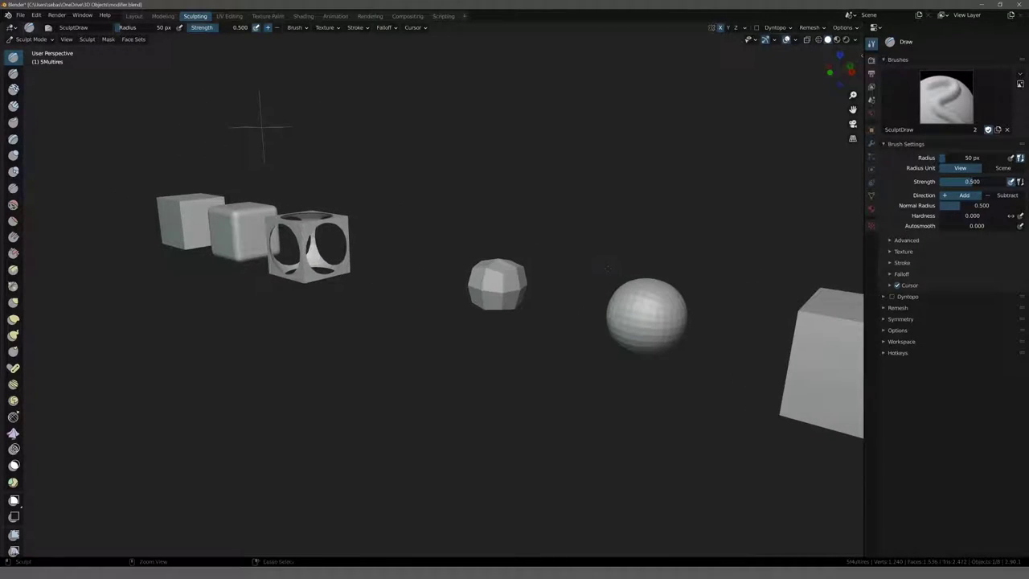
scroll(183, 48, up, 3)
middle_drag(183, 48, 109, 50)
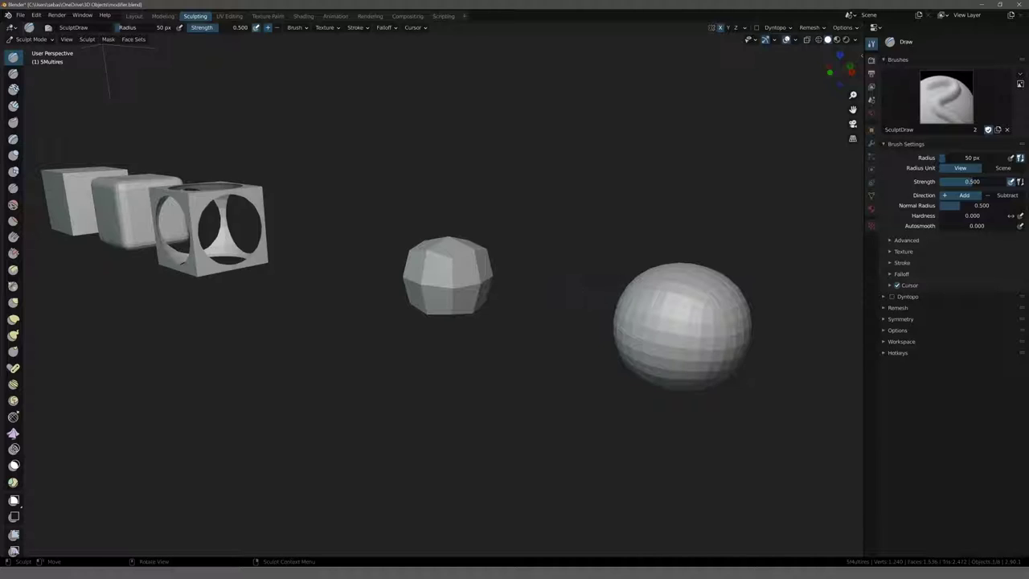
click(13, 89)
mouse_move(437, 270)
mouse_down()
mouse_move(447, 262)
mouse_move(426, 298)
mouse_up()
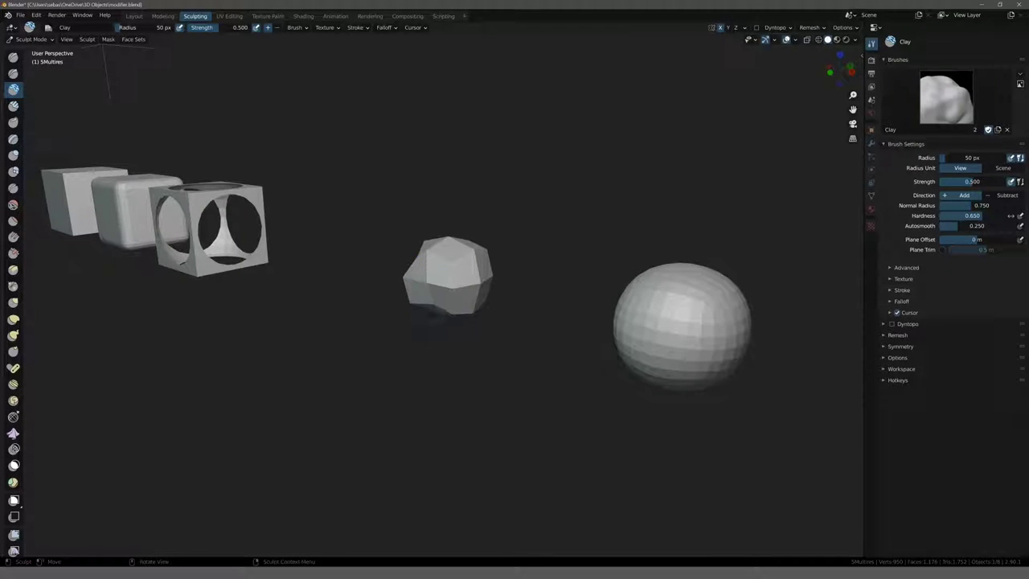
Step: Raise the Multires sculpt level to 3 and dent the sphere's upper surface with the Grab brush
click(871, 142)
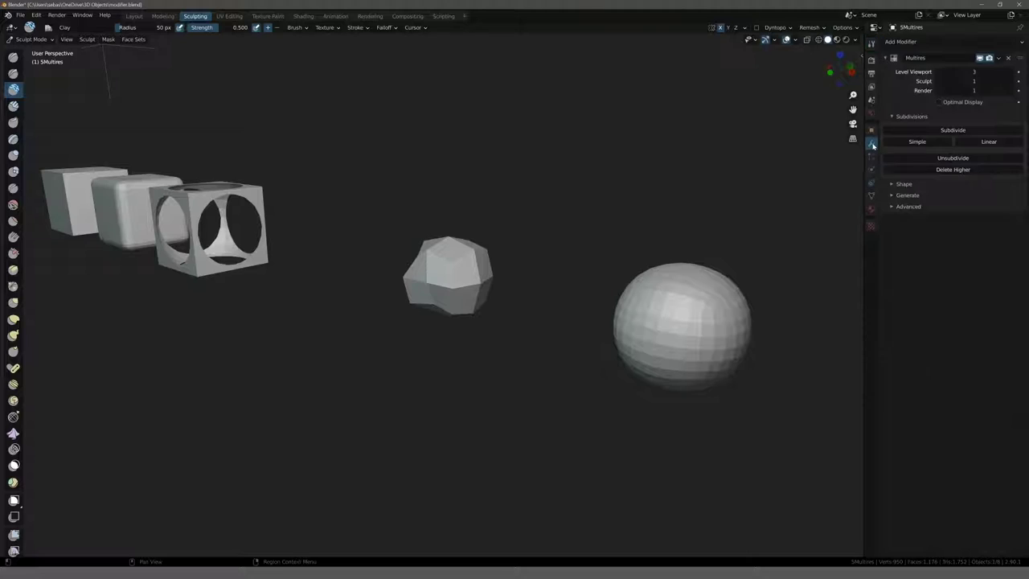
click(1010, 81)
click(1010, 81)
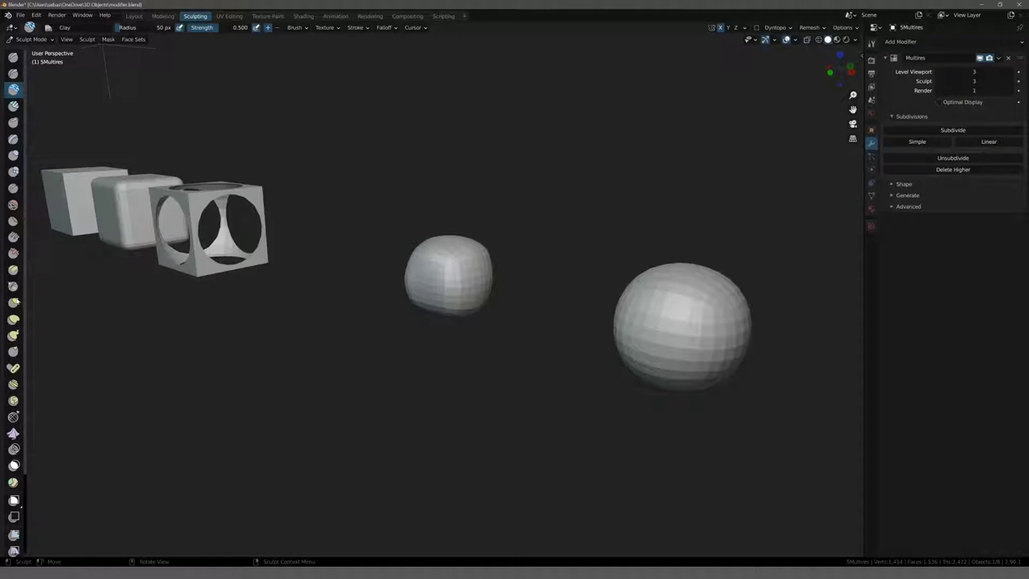
click(13, 302)
mouse_move(432, 262)
mouse_down()
mouse_move(447, 253)
mouse_move(457, 274)
mouse_move(491, 291)
mouse_move(454, 299)
mouse_move(428, 288)
mouse_up()
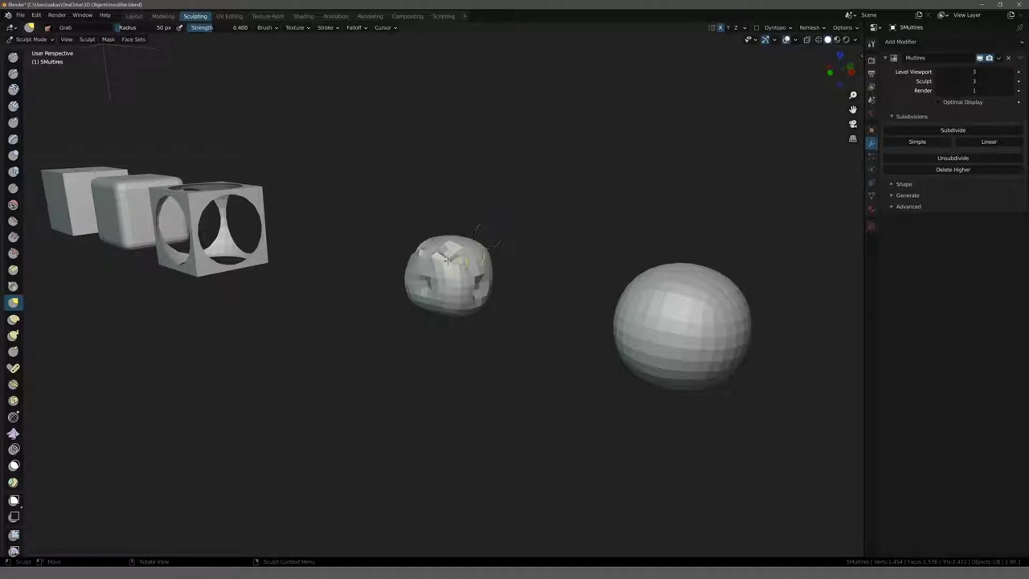
Step: Toggle Edit Mode to view the base cube mesh, then move to the Modeling workspace
key(Tab)
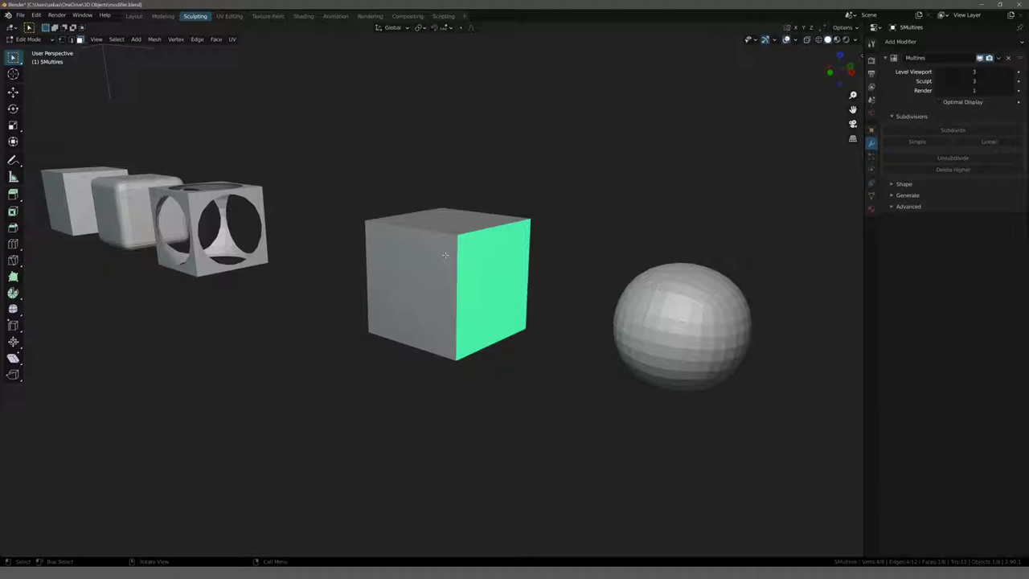
key(Tab)
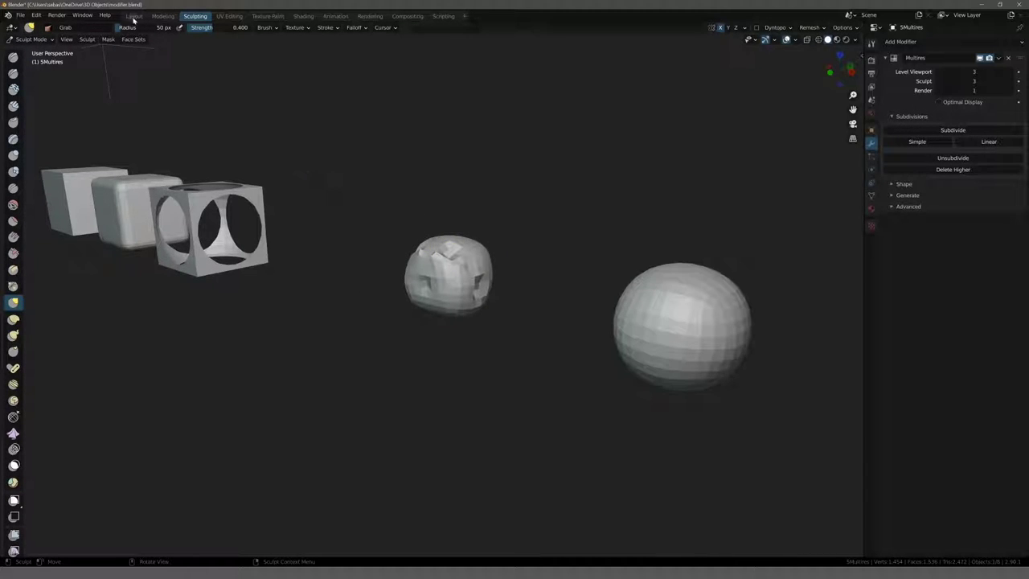
click(163, 15)
Step: Leave Edit Mode on 5Multires and start editing the pink 6Subsurf sphere's mesh
middle_drag(371, 166, 483, 225)
scroll(544, 251, down, 5)
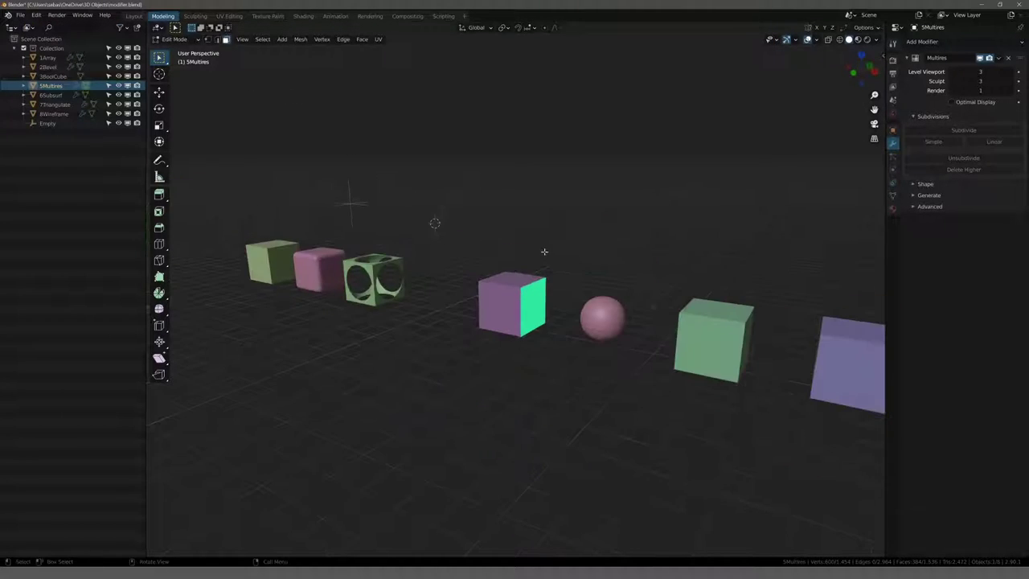
key(Tab)
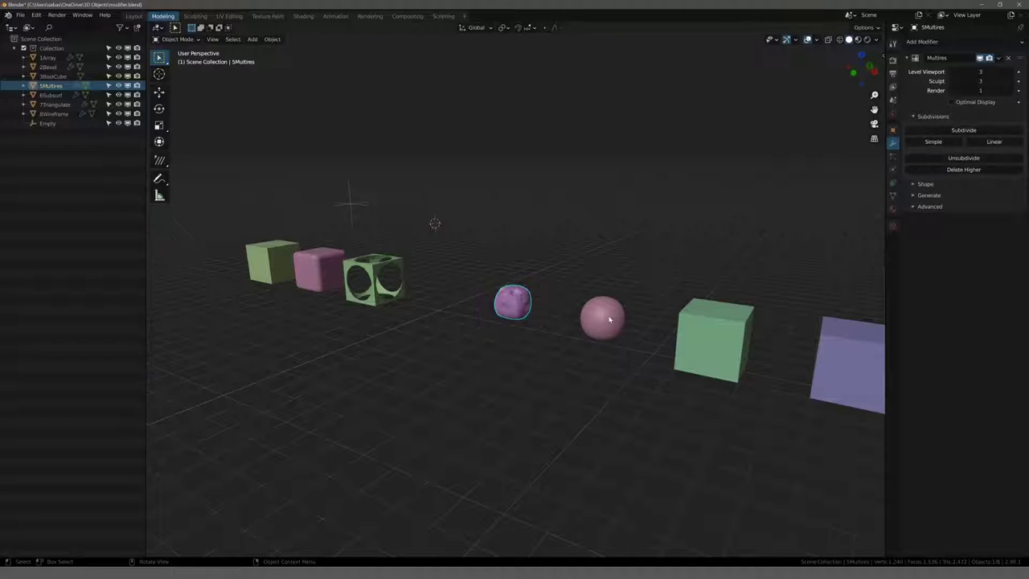
click(613, 313)
key(Tab)
scroll(618, 306, up, 4)
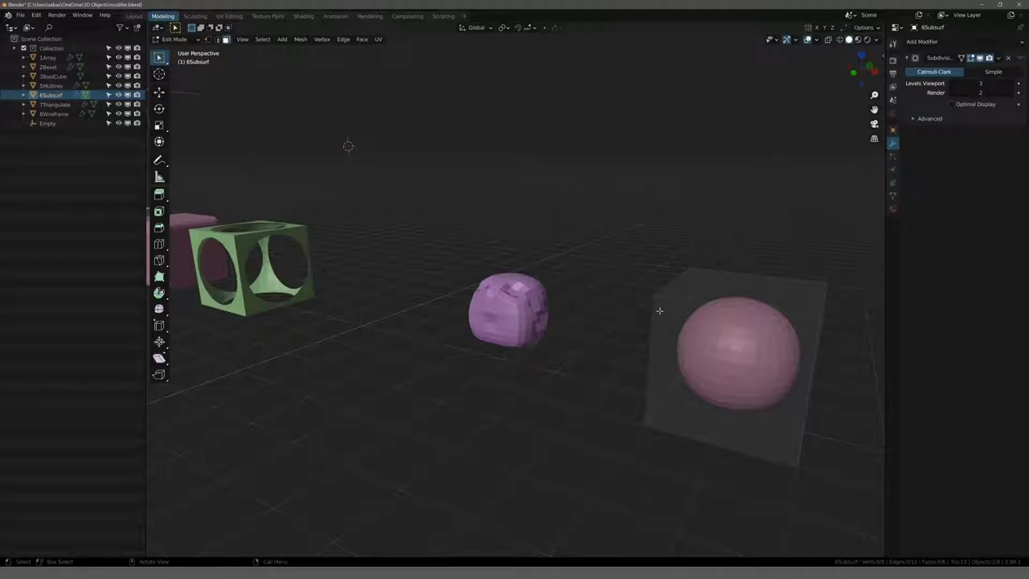
middle_drag(659, 306, 562, 282)
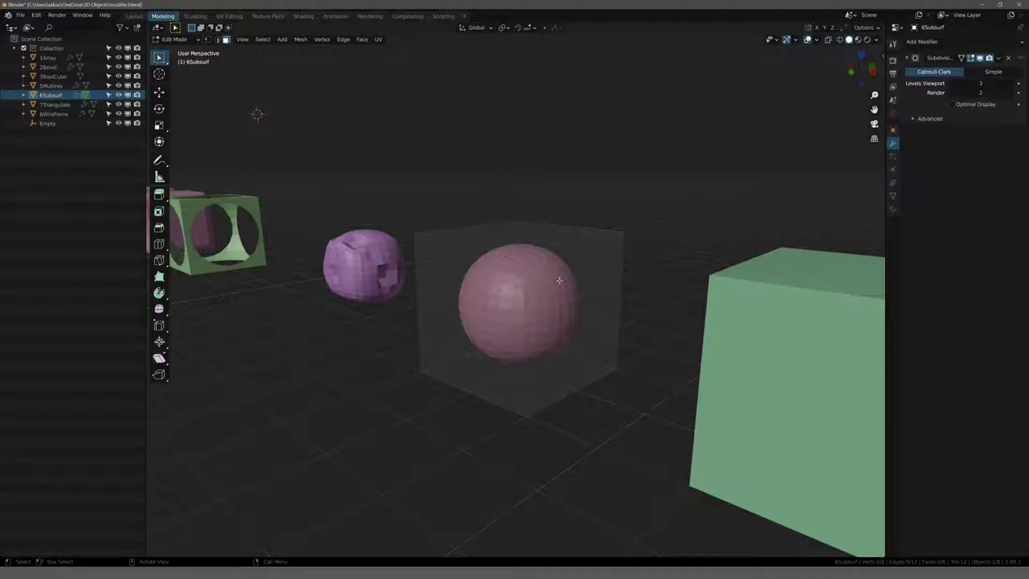
Step: Lower the 6Subsurf Subdivision viewport level from 3 to 1 and switch its method to Simple
click(951, 84)
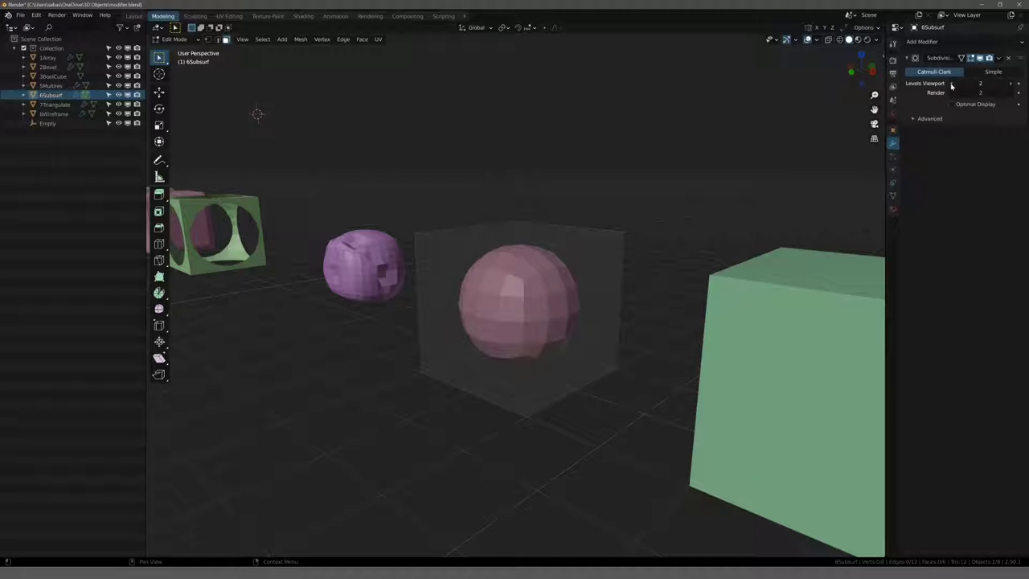
click(951, 83)
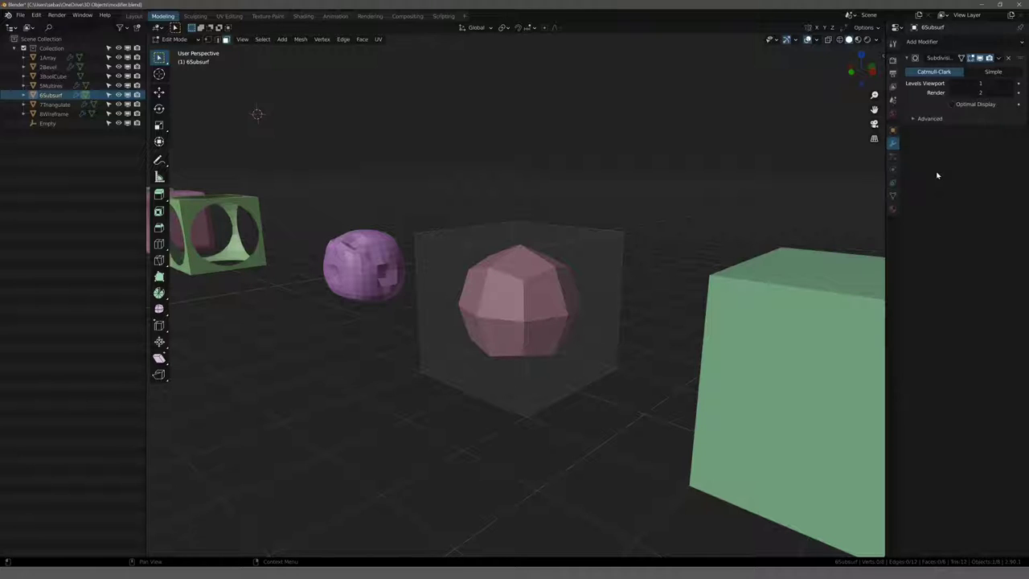
mouse_move(498, 233)
middle_down()
mouse_move(570, 231)
mouse_move(517, 275)
mouse_move(724, 230)
middle_up()
scroll(517, 275, up, 5)
scroll(648, 214, down, 4)
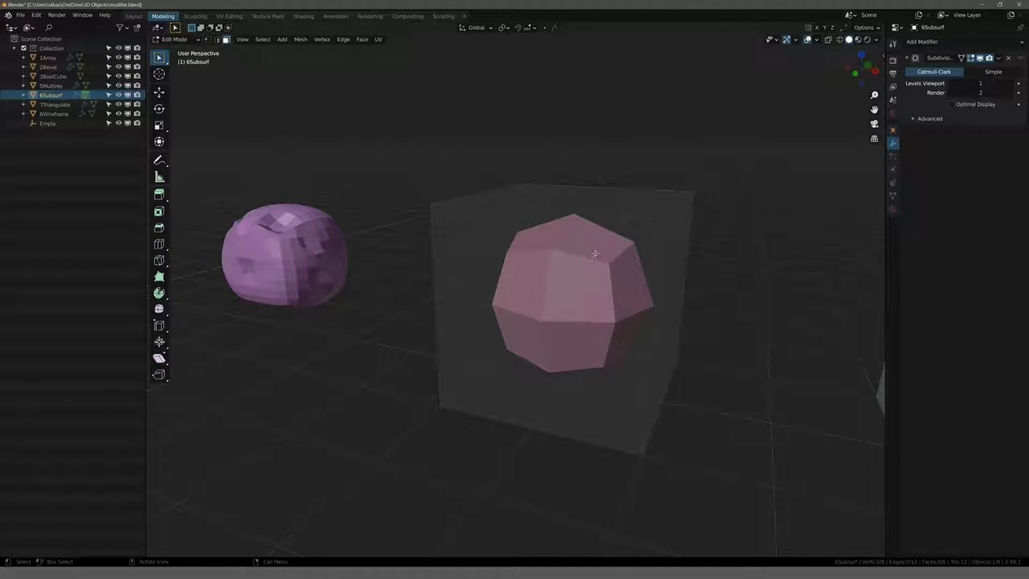
click(994, 72)
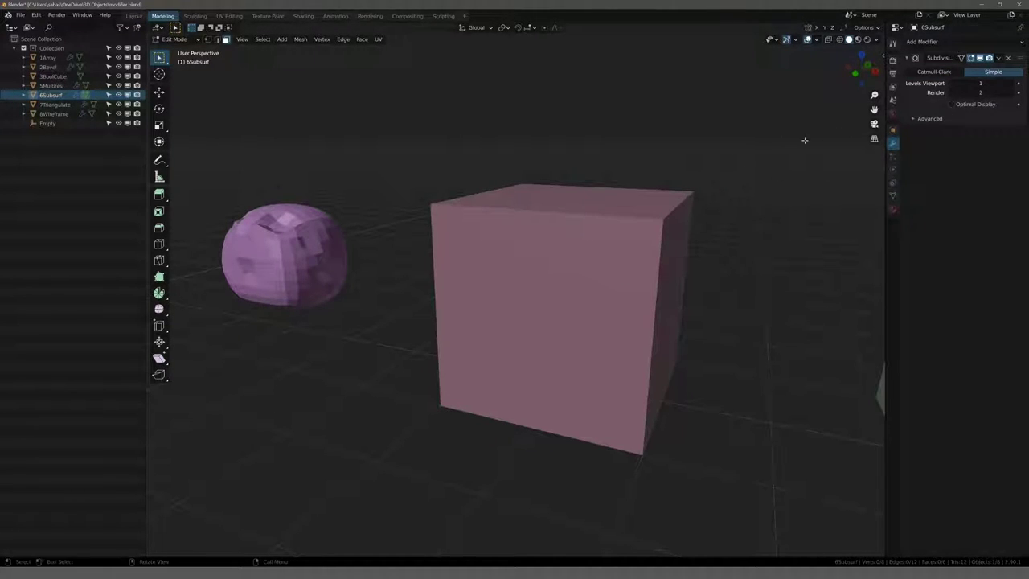
middle_drag(804, 139, 634, 145)
Step: Apply the 6Subsurf Subdivision modifier in Object Mode, turning it into real mesh geometry
click(998, 57)
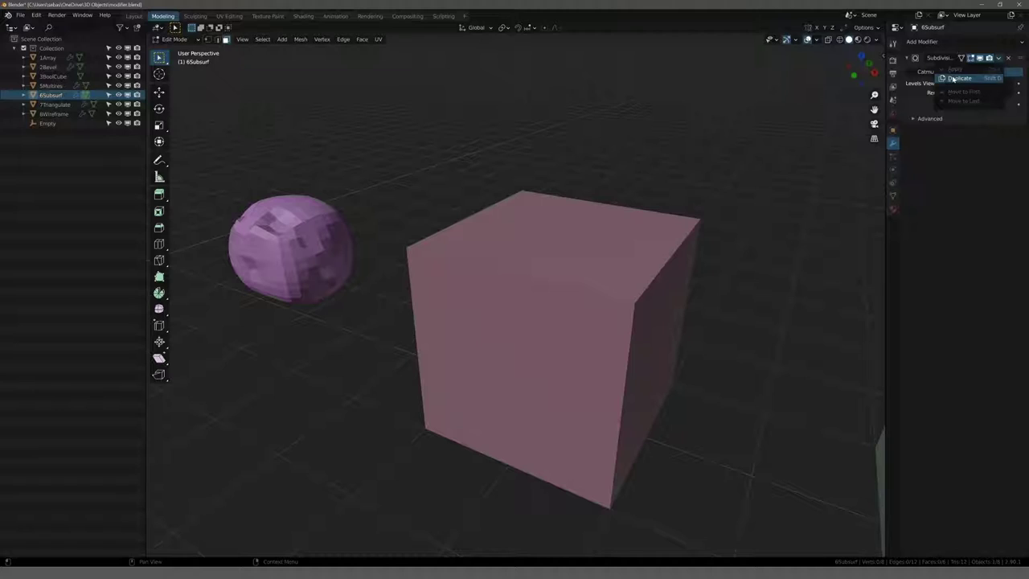
key(Escape)
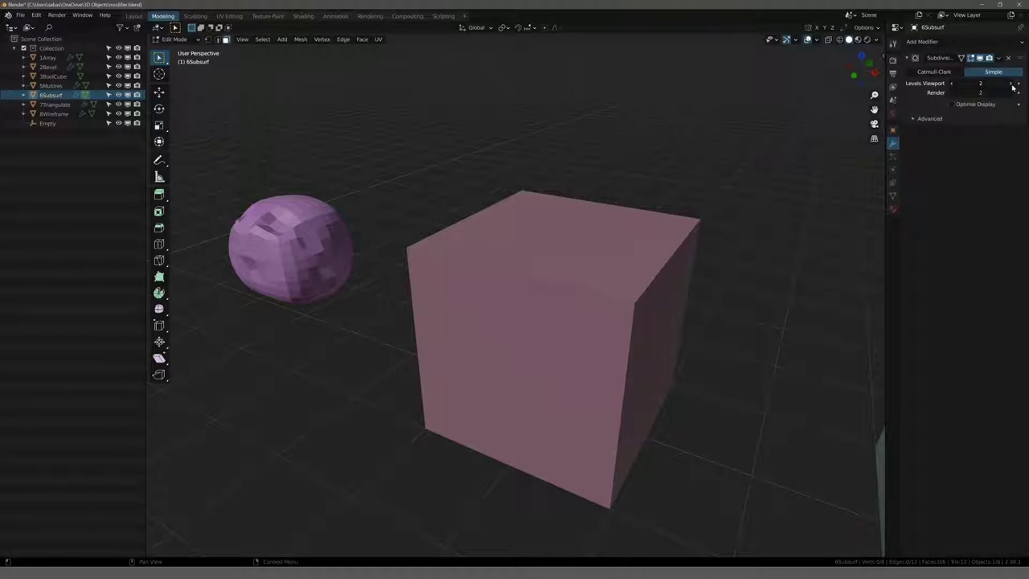
click(998, 58)
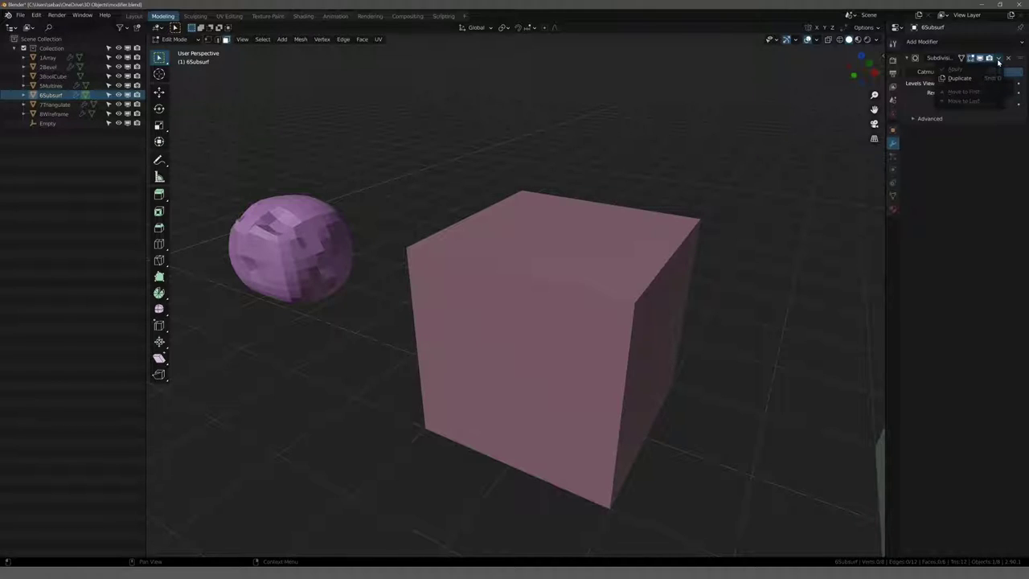
click(576, 237)
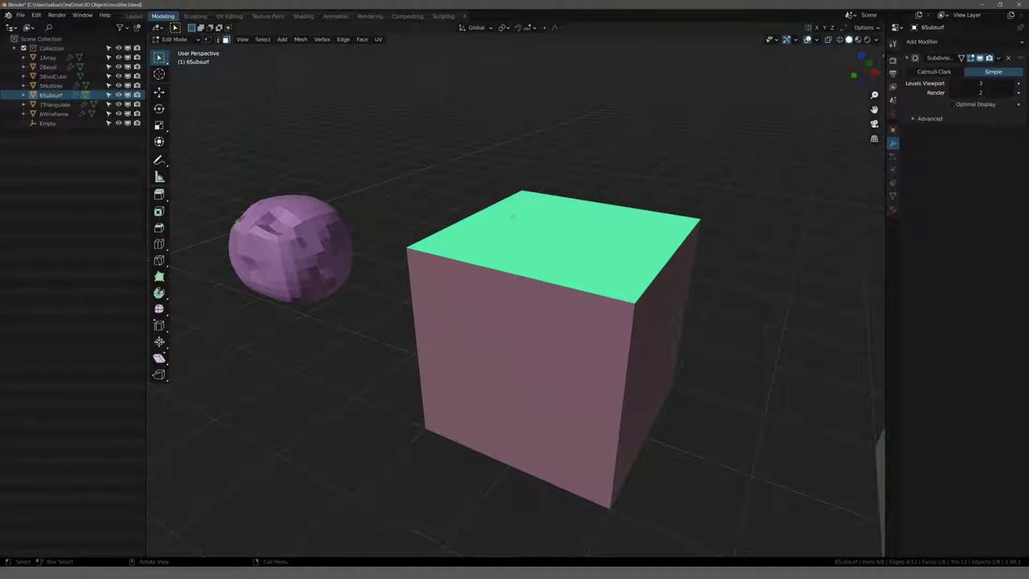
key(Tab)
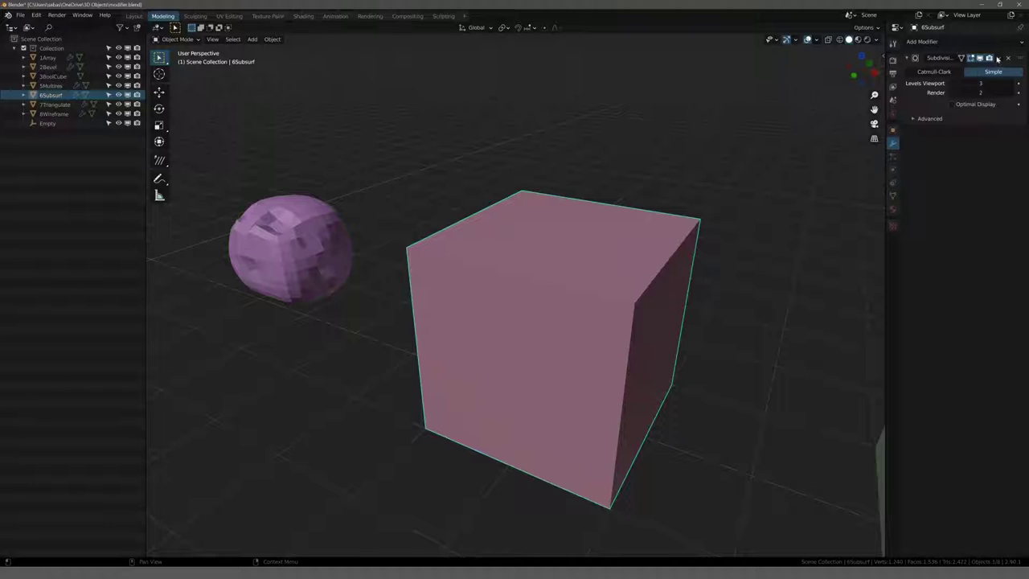
click(998, 59)
click(992, 71)
key(Tab)
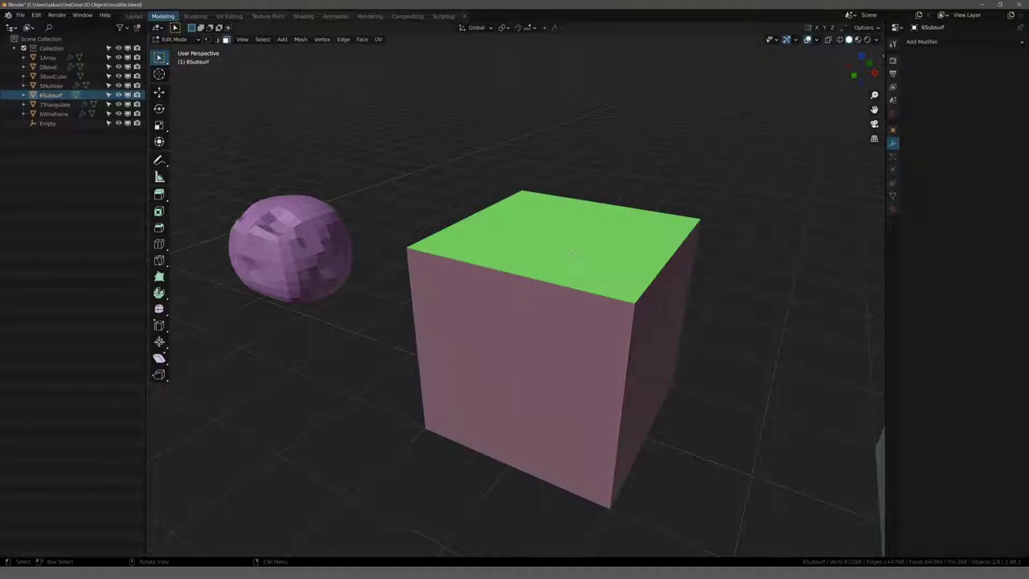
middle_drag(562, 305, 632, 298)
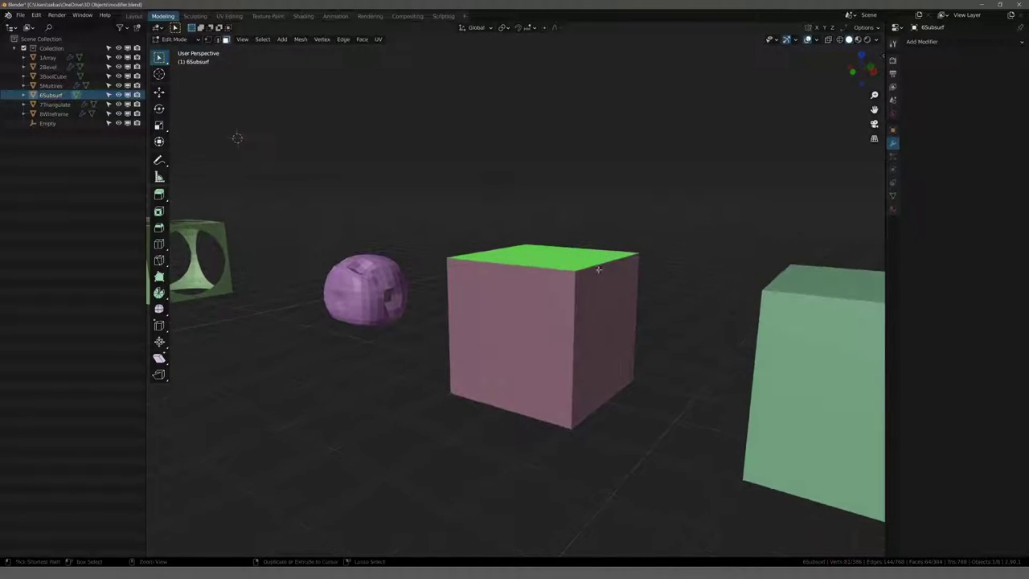
click(632, 298)
click(616, 314)
click(632, 337)
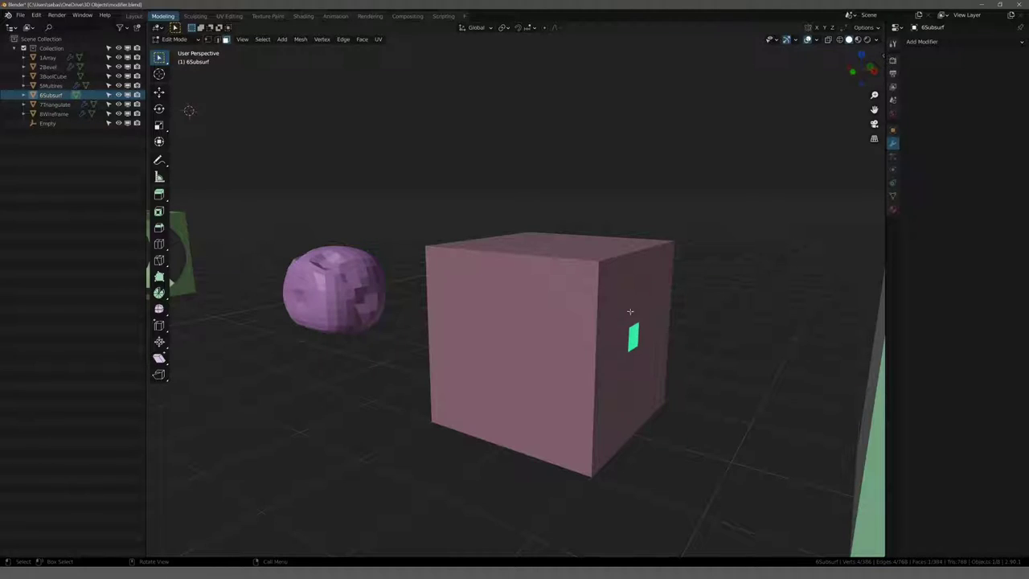
click(634, 314)
click(631, 280)
right_click(515, 294)
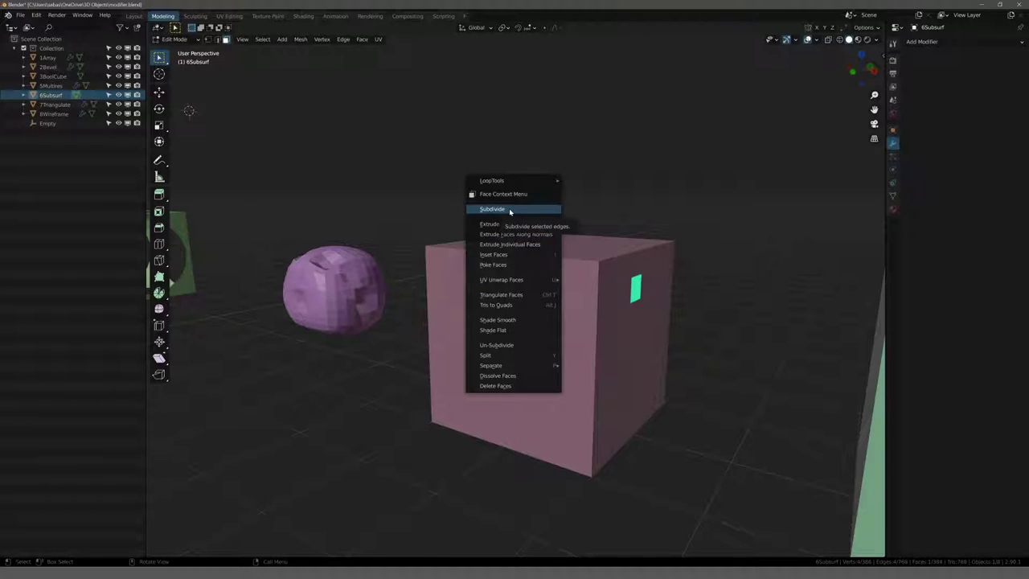
click(453, 186)
Step: Deselect the side face and pick a small face on the cube's top
click(430, 179)
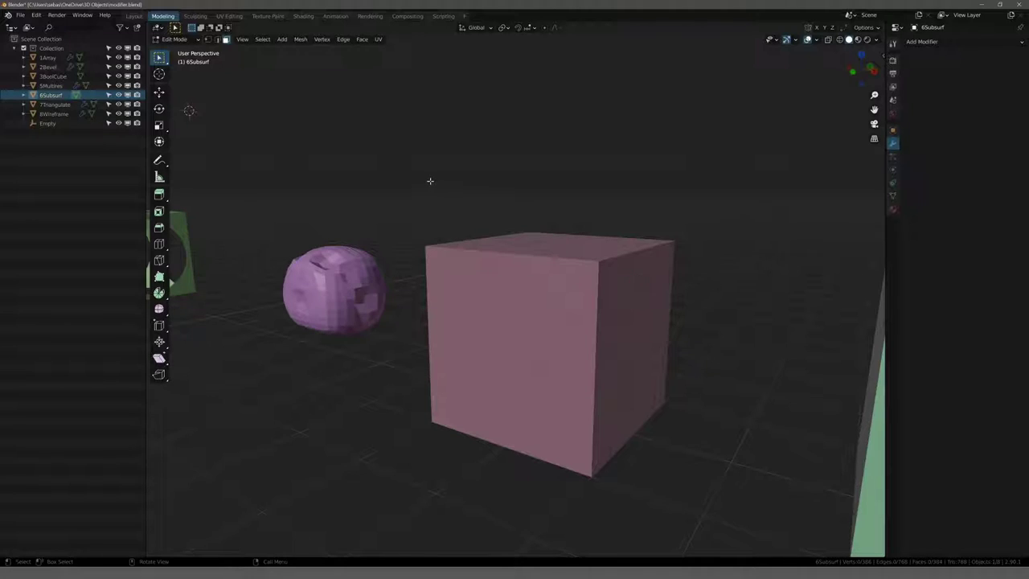
mouse_move(430, 180)
middle_down()
mouse_move(445, 217)
mouse_move(459, 205)
middle_up()
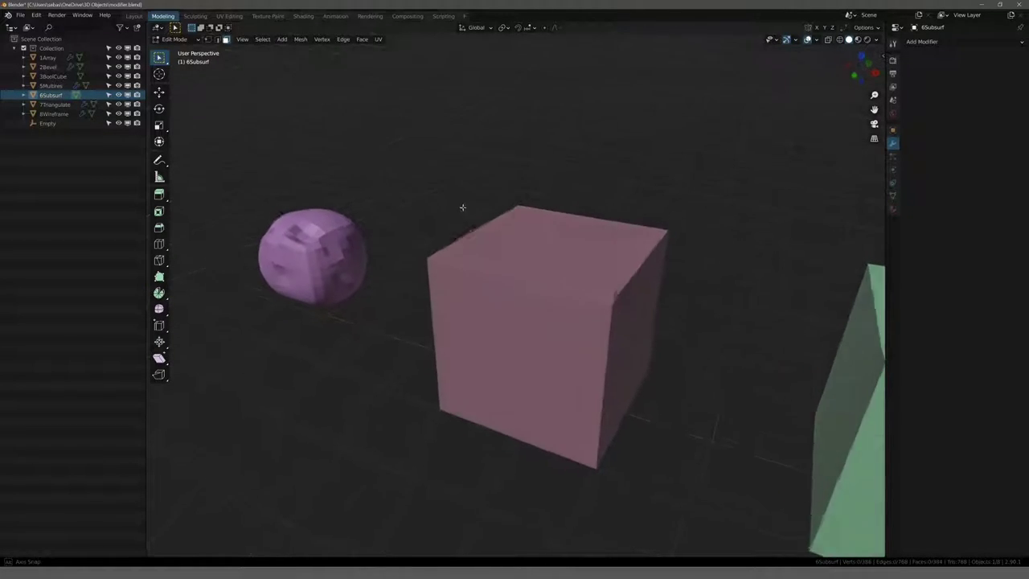
click(547, 251)
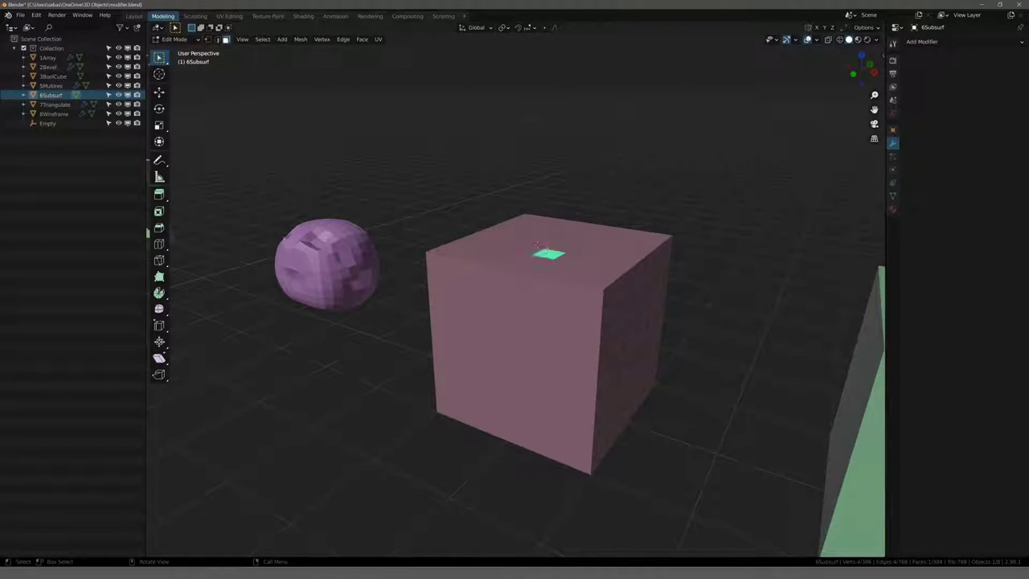
middle_drag(546, 251, 541, 263)
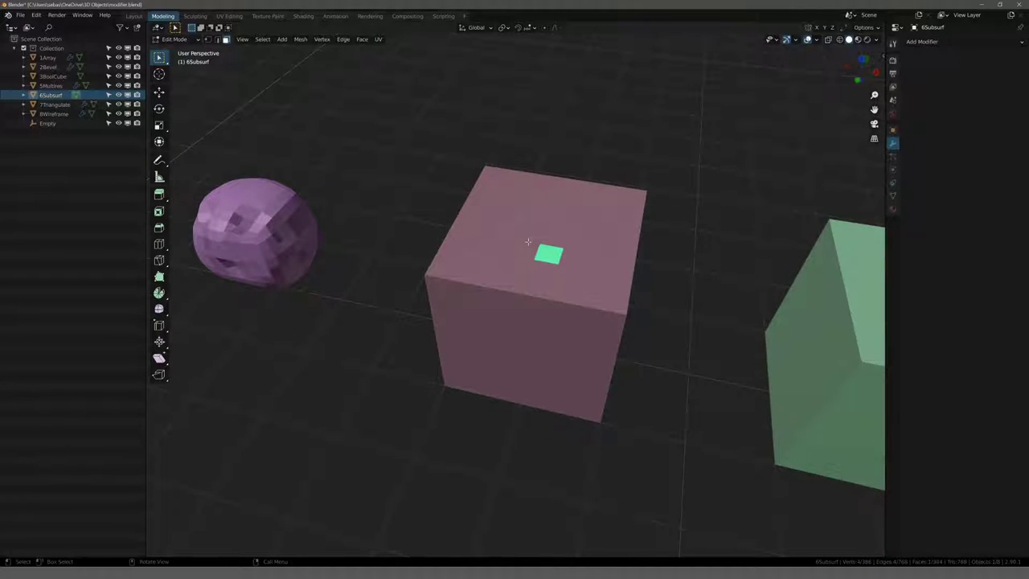
Step: From top view, box-select the inner faces of the cube's top and subdivide them
key(KP_7)
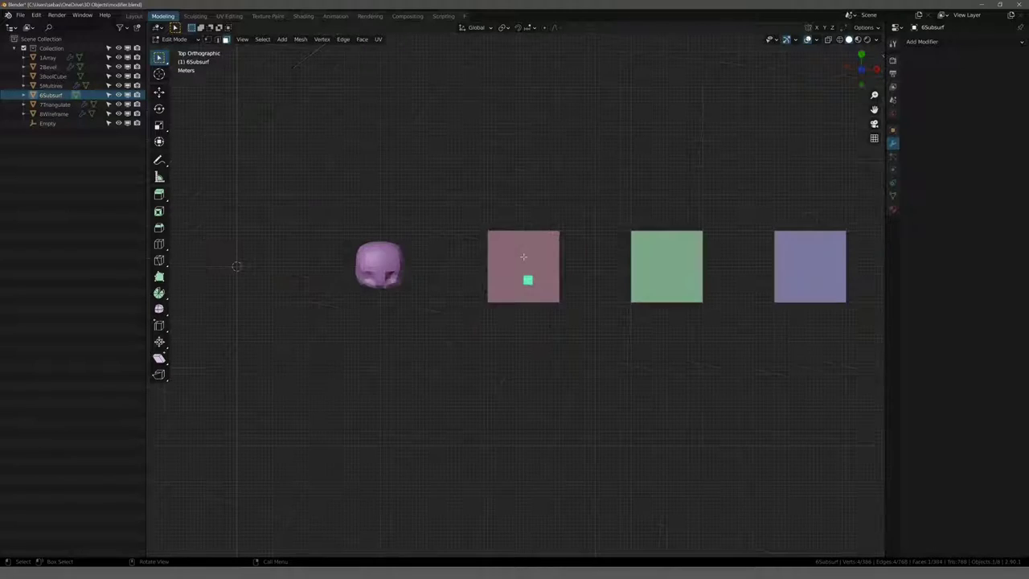
scroll(521, 253, up, 2)
scroll(518, 257, up, 2)
click(455, 293)
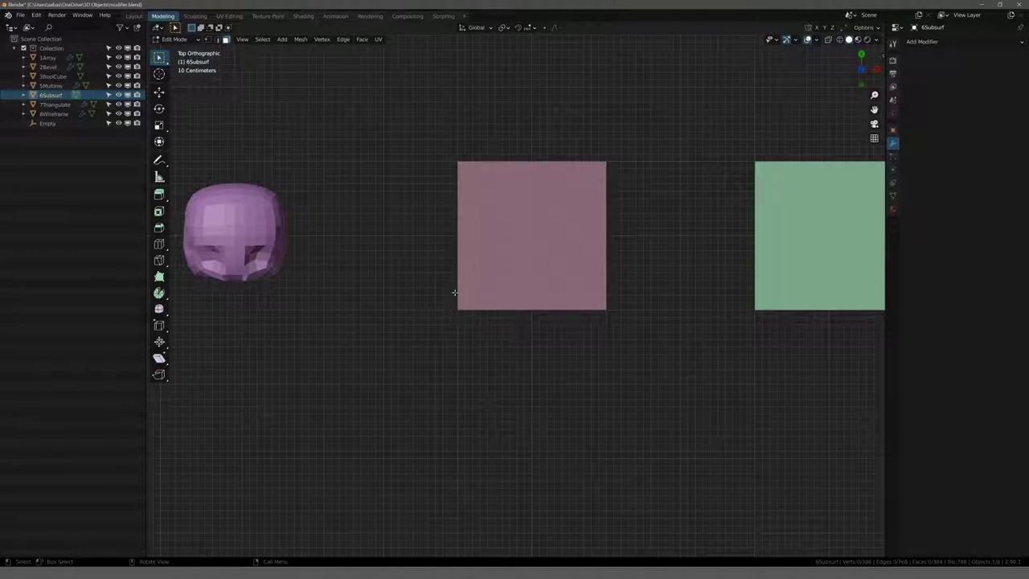
drag(488, 188, 586, 277)
right_click(547, 225)
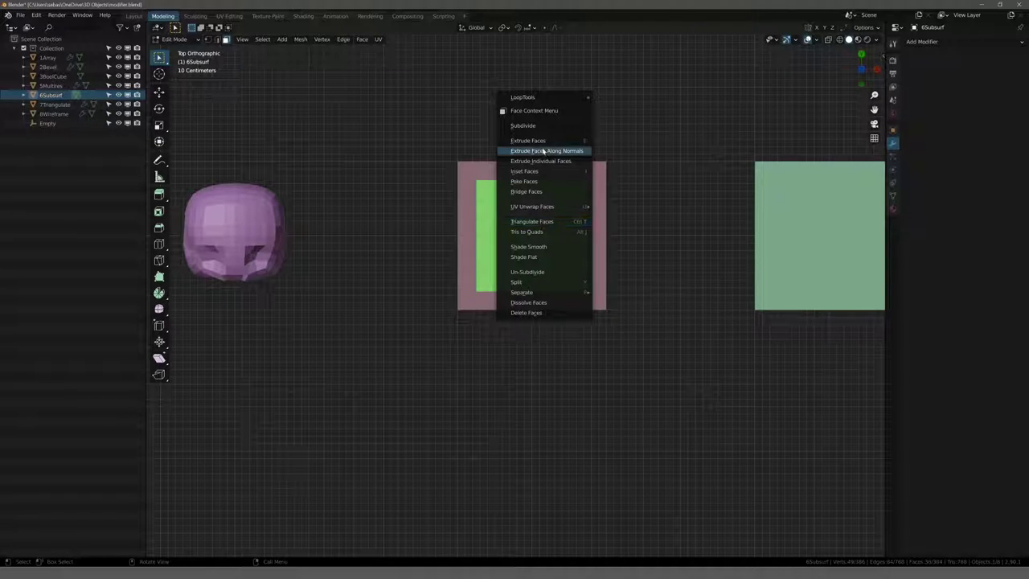
click(522, 126)
Step: Deselect everything, zoom in, and select one small face on the subdivided top
key(alt+a)
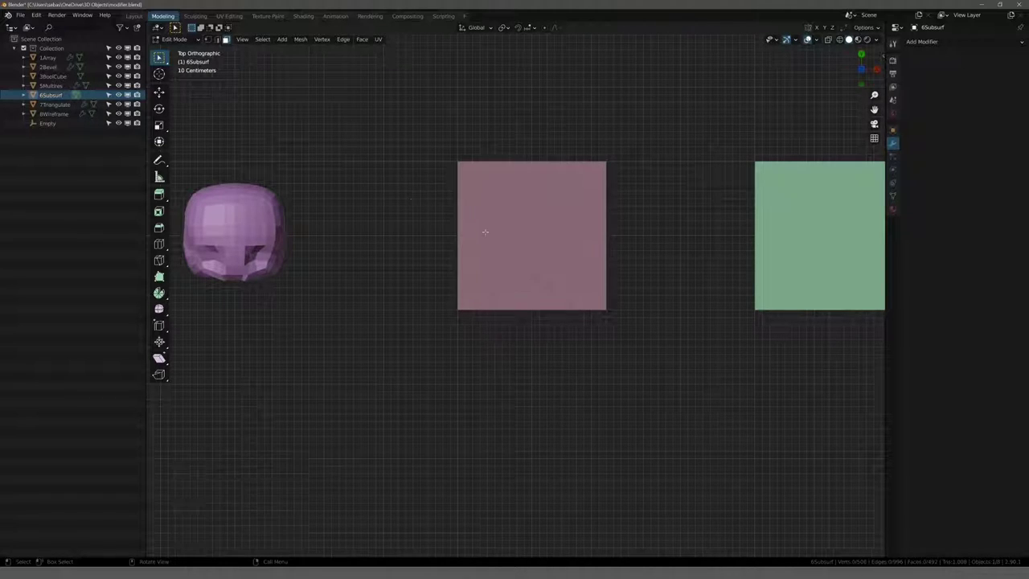
mouse_move(482, 230)
middle_down()
mouse_move(501, 218)
mouse_move(517, 226)
middle_up()
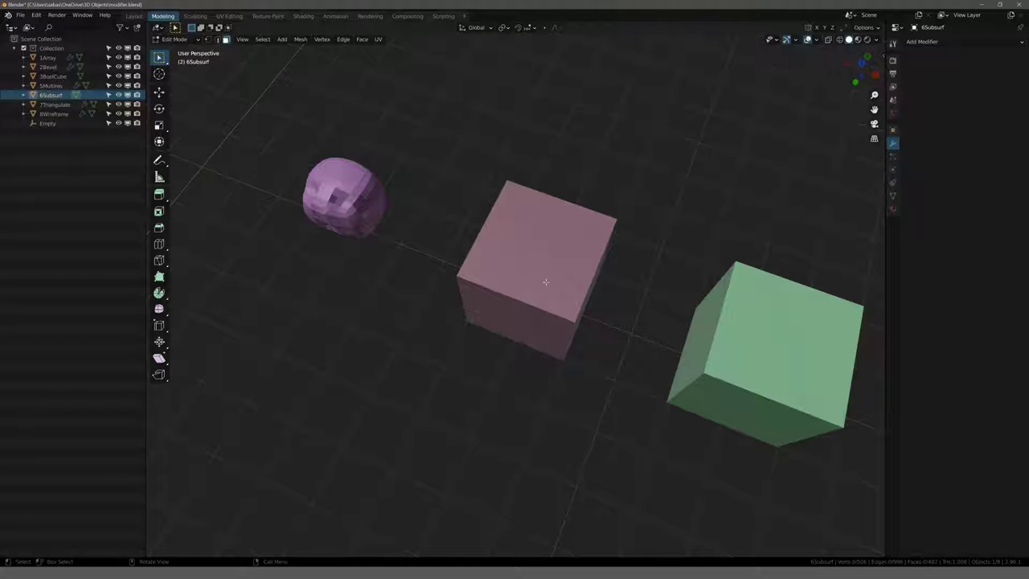
mouse_move(544, 283)
middle_down()
mouse_move(553, 231)
mouse_move(618, 237)
middle_up()
scroll(534, 244, up, 3)
scroll(534, 243, up, 3)
scroll(565, 254, up, 3)
click(624, 233)
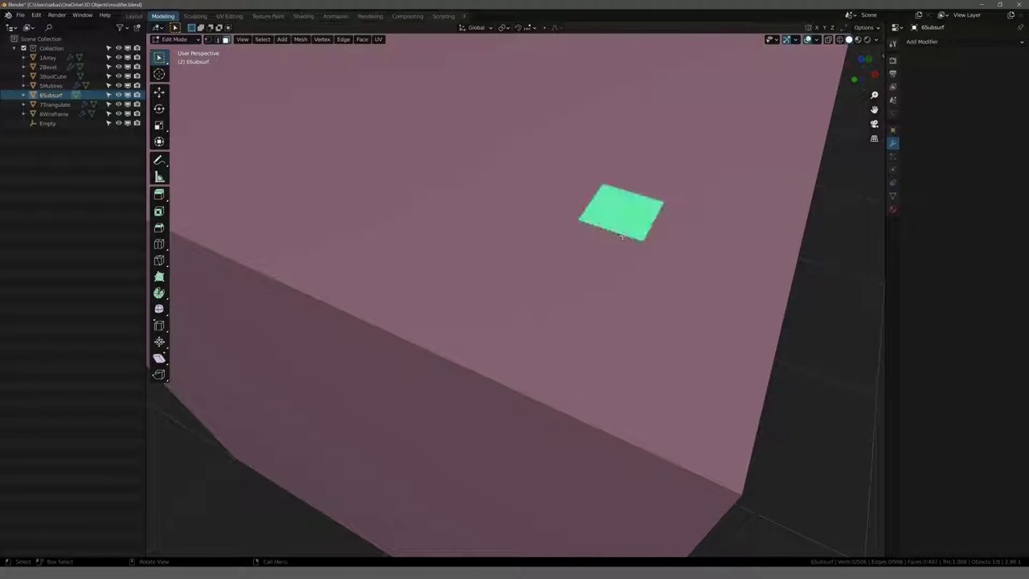
click(621, 239)
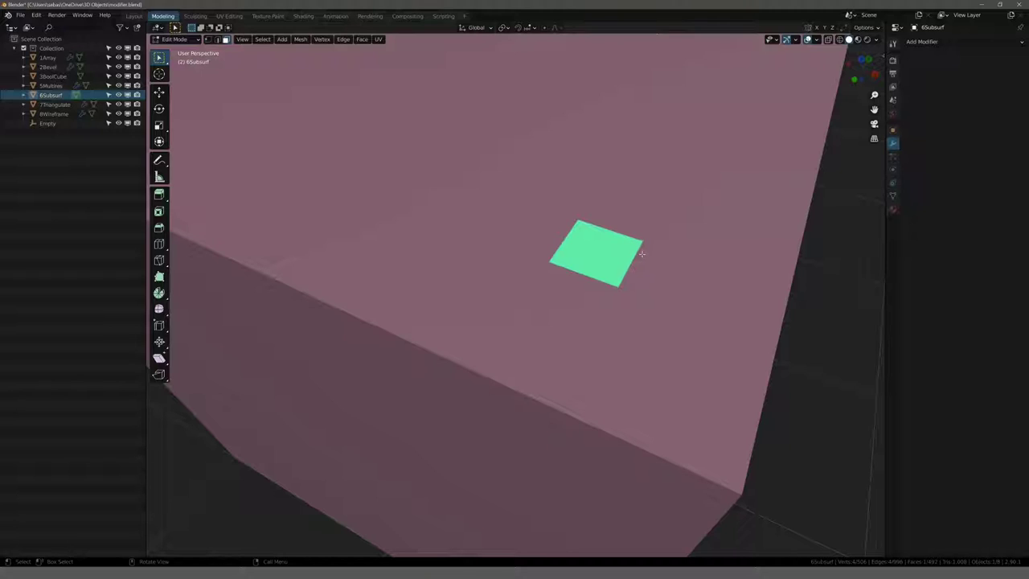
key(1)
click(642, 240)
key(g)
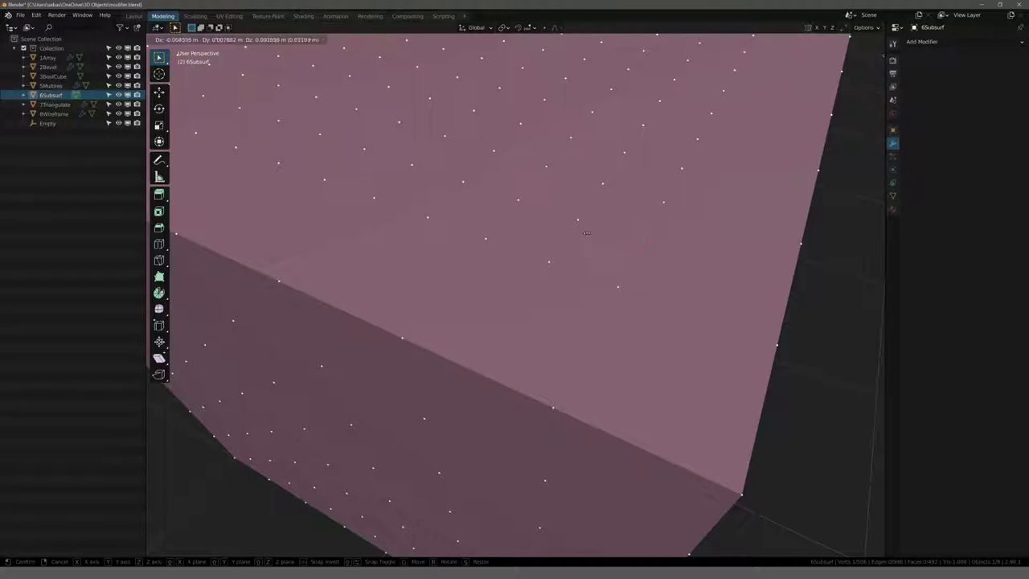
click(550, 202)
mouse_move(551, 202)
middle_down()
mouse_move(645, 225)
mouse_move(610, 200)
middle_up()
middle_drag(706, 243, 651, 252)
key(g)
click(661, 246)
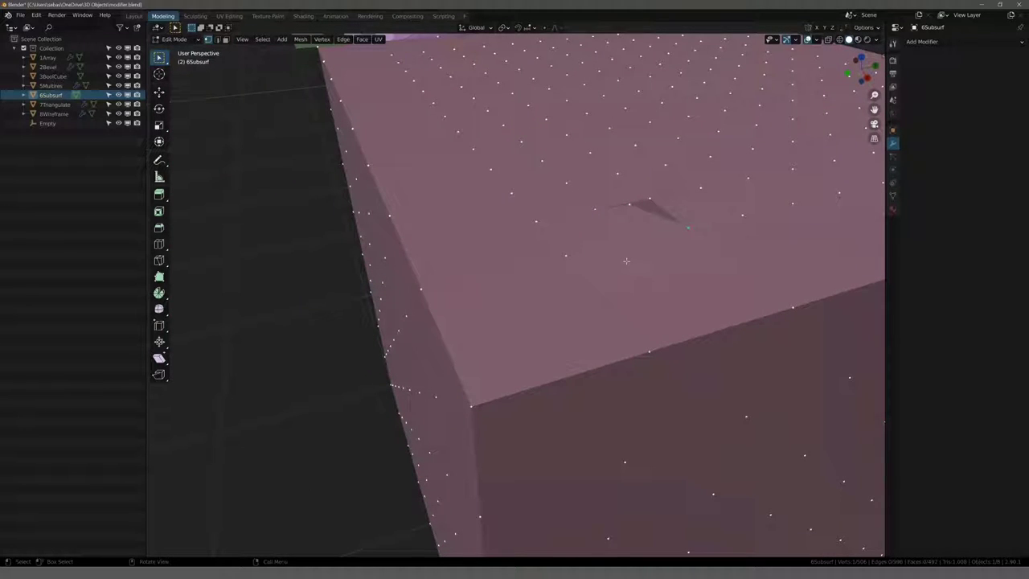
mouse_move(589, 258)
middle_down()
mouse_move(669, 294)
mouse_move(804, 310)
middle_up()
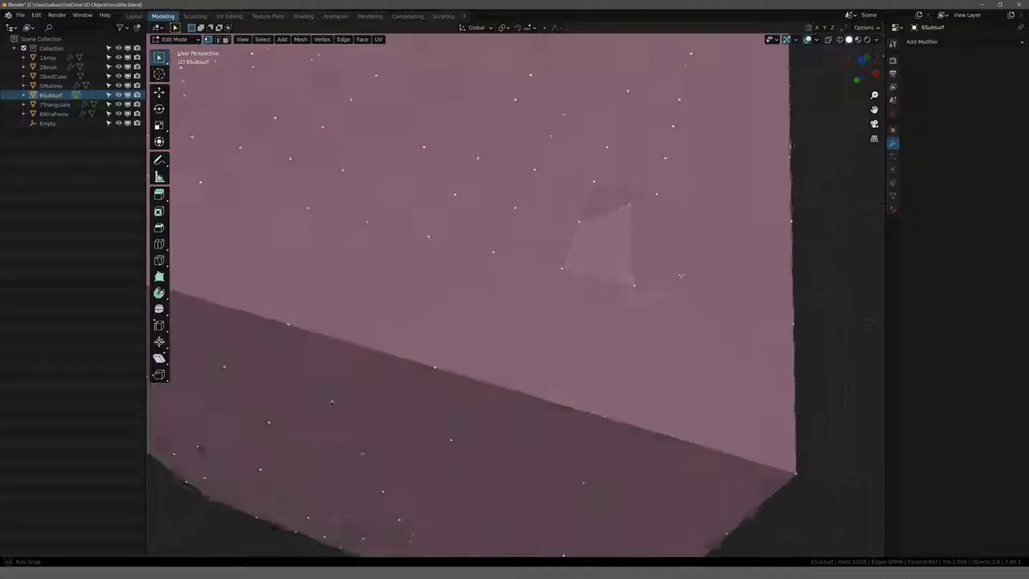
ctrl+click(803, 311)
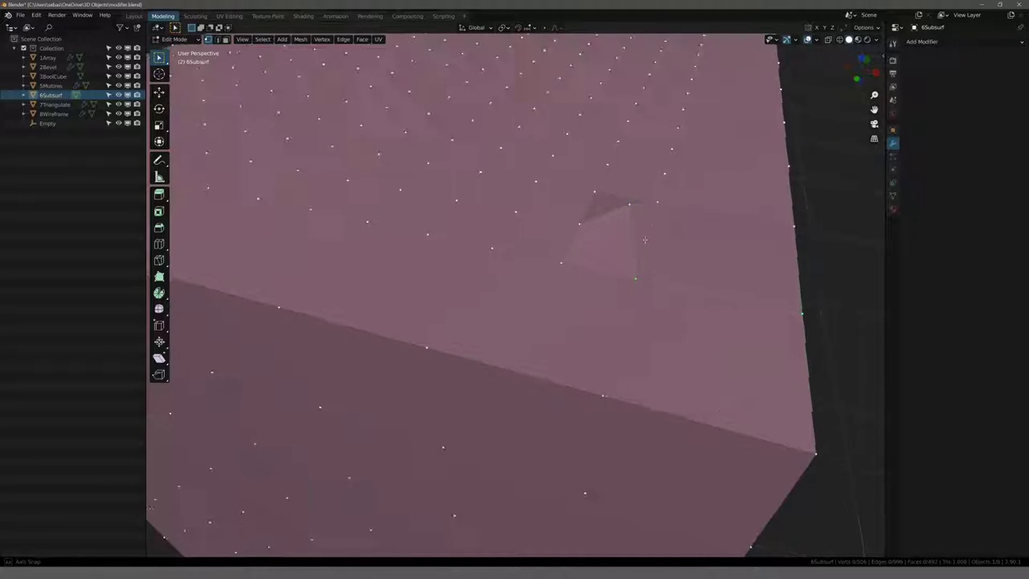
middle_drag(643, 219, 609, 247)
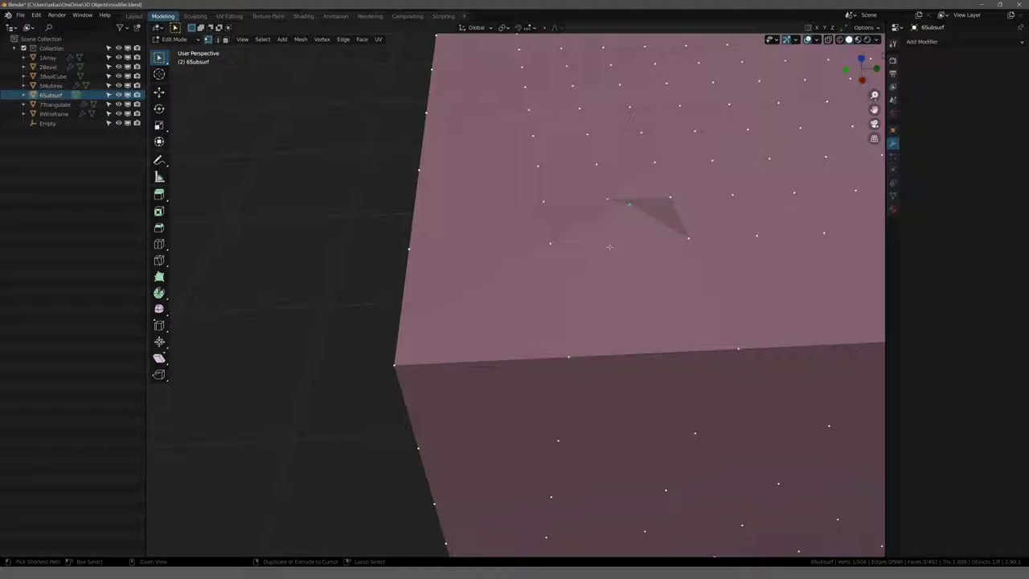
key(ctrl+z)
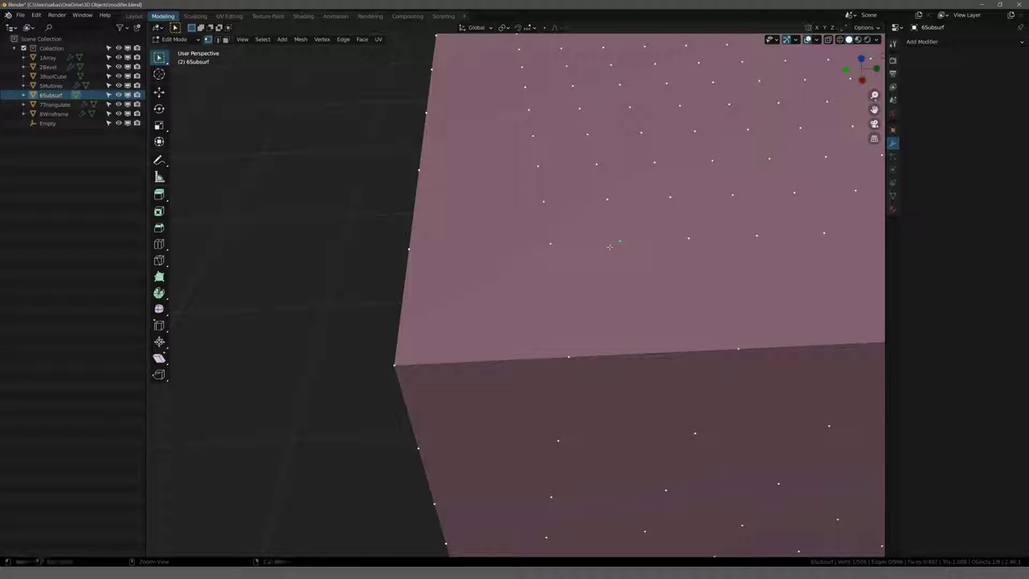
middle_drag(540, 241, 619, 237)
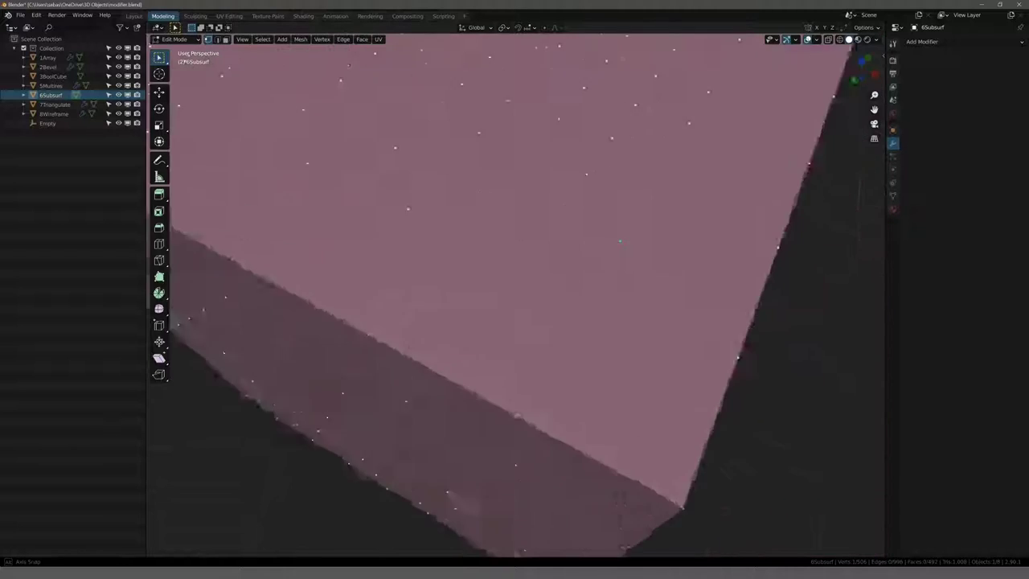
scroll(623, 236, down, 5)
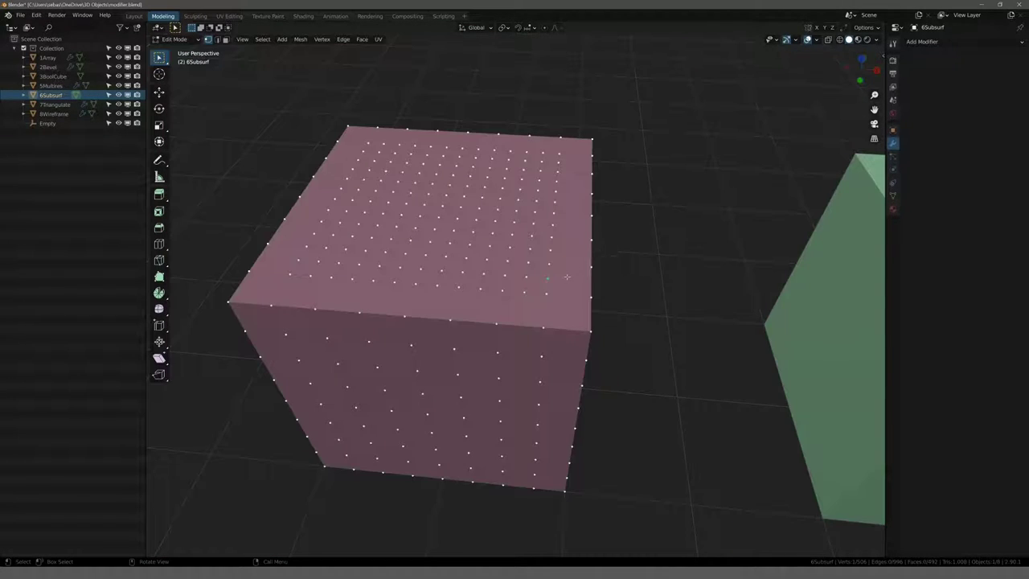
Step: Select another vertex on the pink cube, then zoom out to see the whole scene
middle_drag(566, 277, 526, 270)
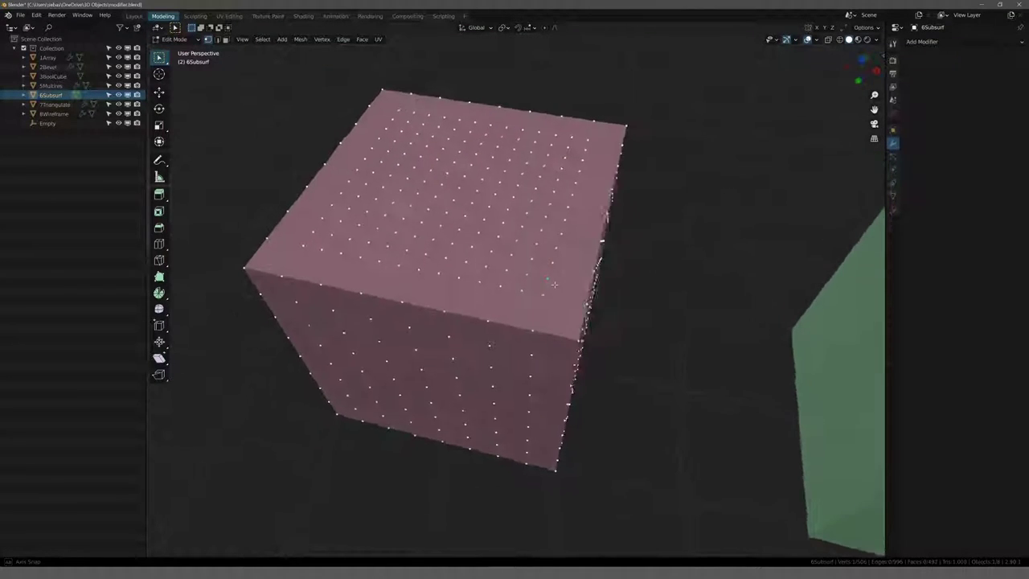
scroll(527, 271, up, 5)
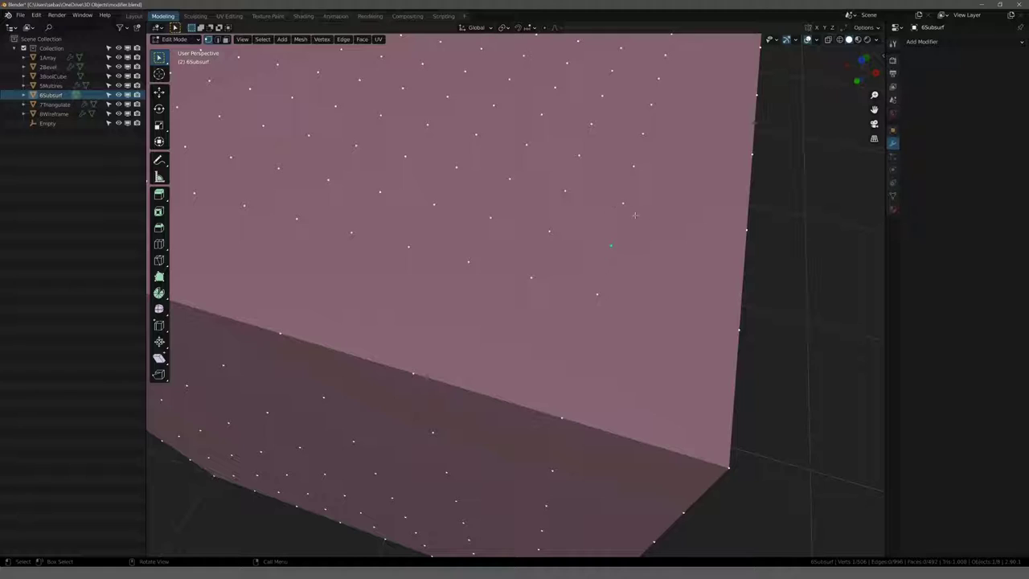
click(597, 293)
scroll(558, 200, down, 6)
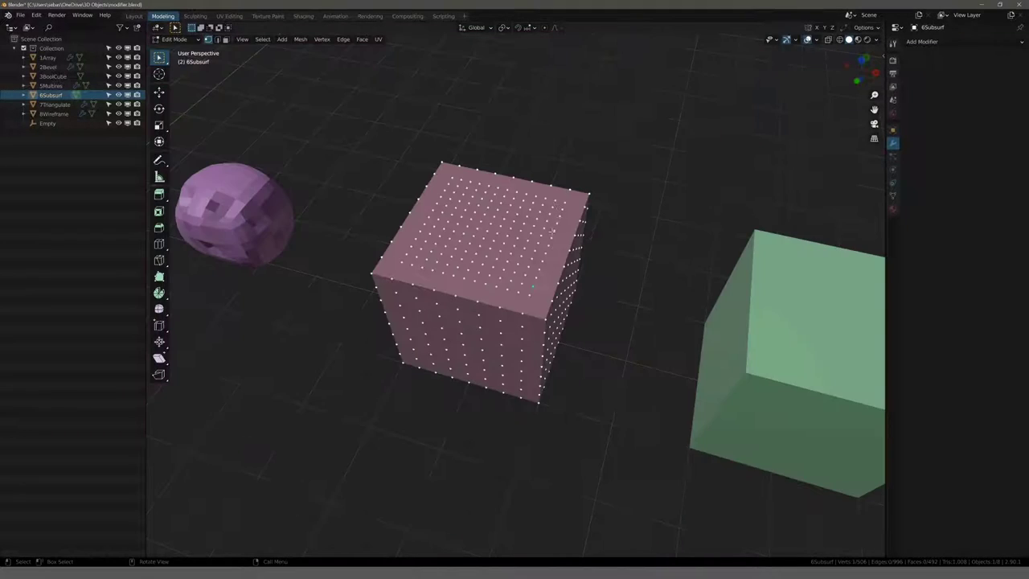
scroll(549, 238, up, 2)
scroll(508, 288, up, 1)
scroll(508, 288, up, 4)
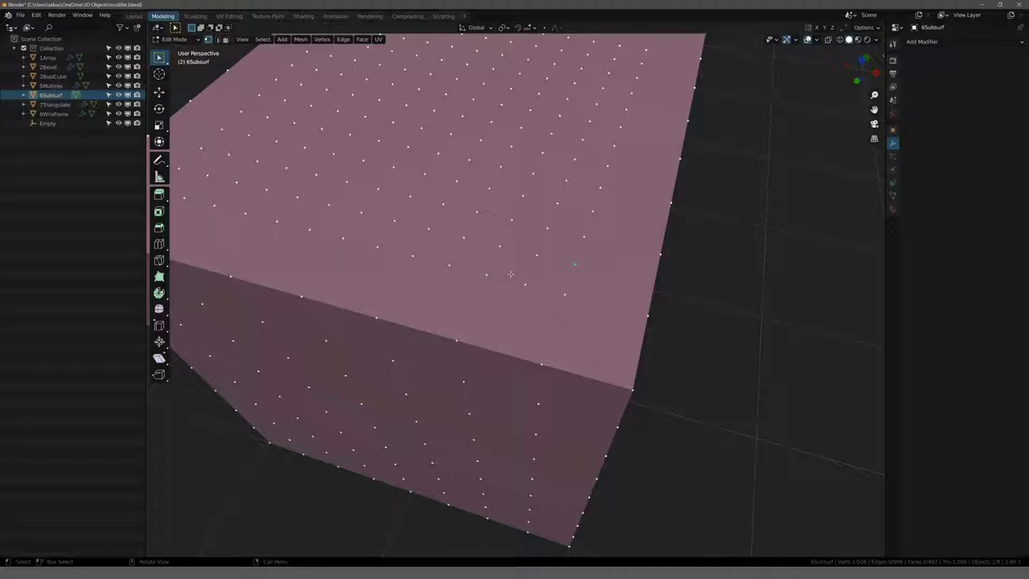
mouse_move(510, 275)
ctrl+middle_down()
mouse_move(191, 109)
mouse_move(661, 220)
ctrl+middle_up()
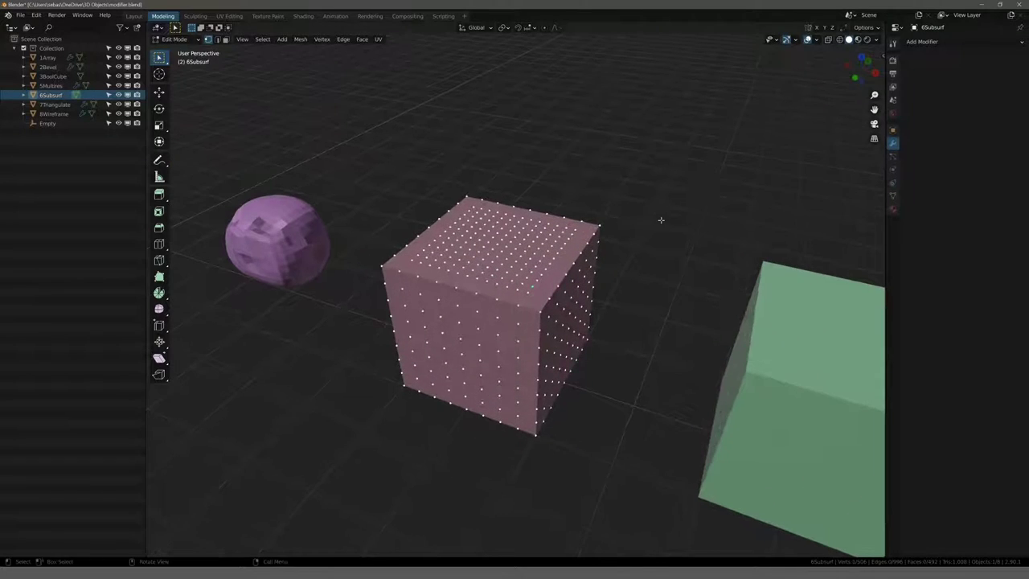
Step: Return to Object Mode and select the green 8Wireframe cube (Thickness 0.284 m, Offset -1.0)
key(Tab)
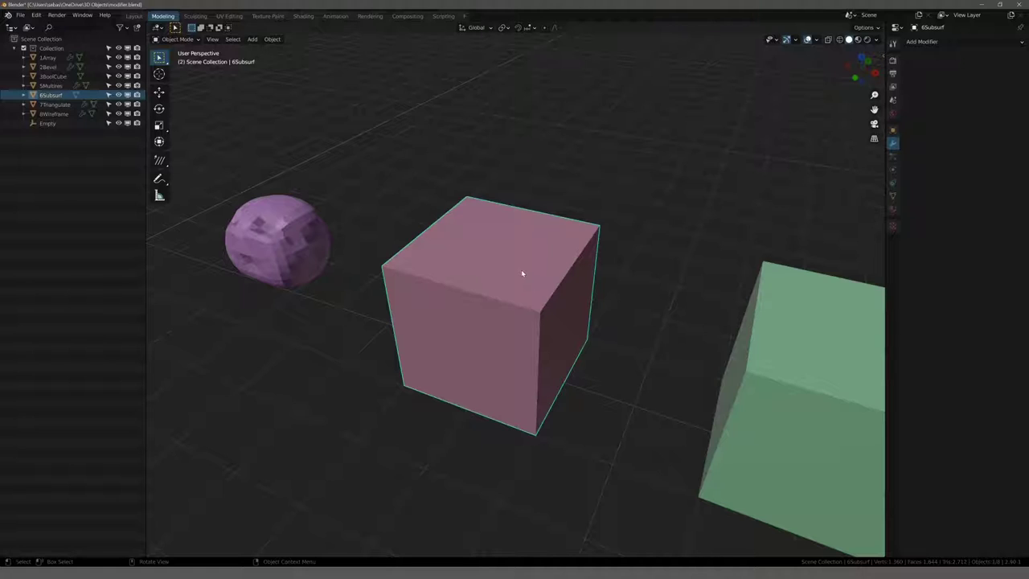
scroll(527, 271, down, 3)
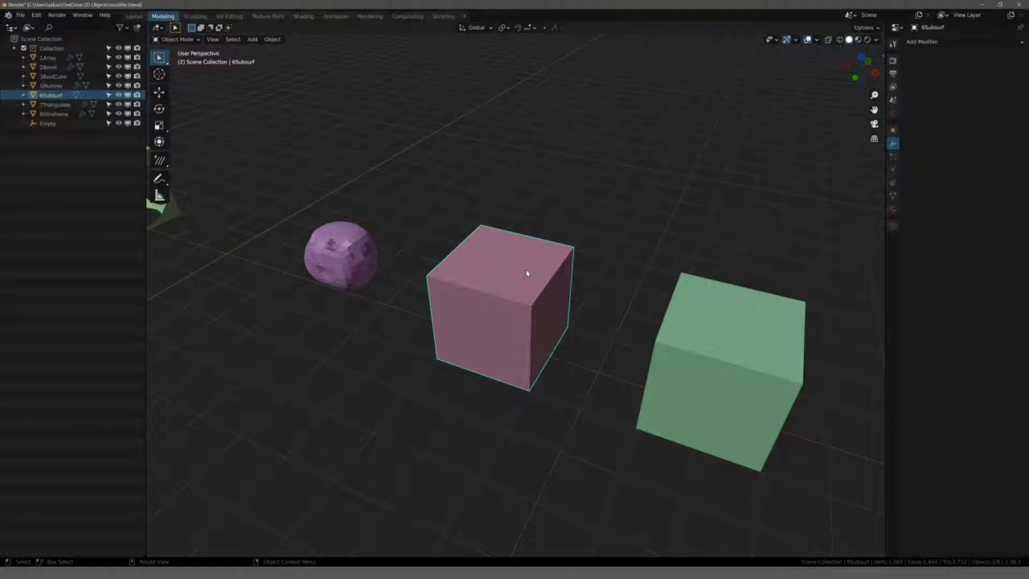
shift+middle_drag(597, 246, 528, 225)
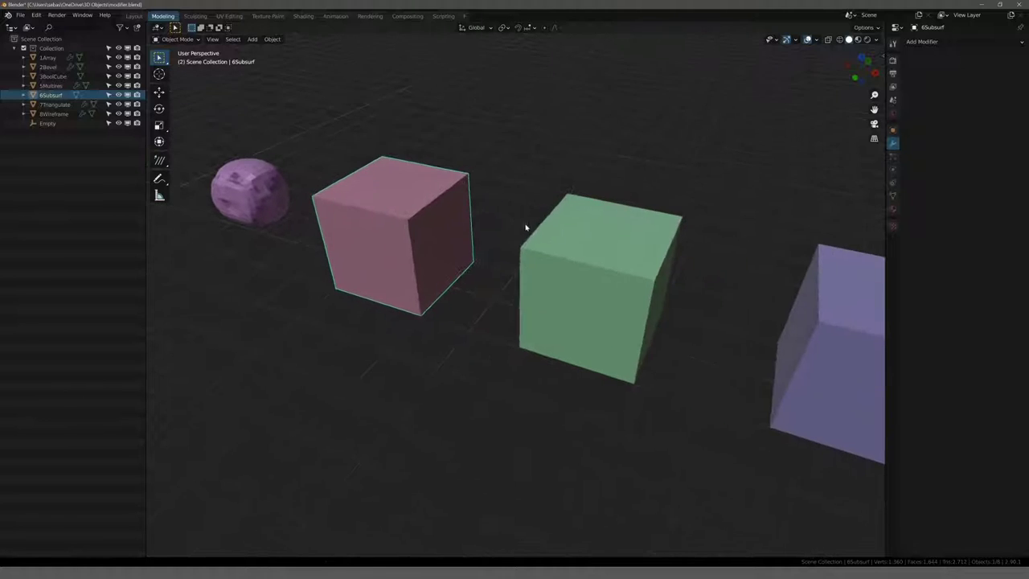
click(579, 252)
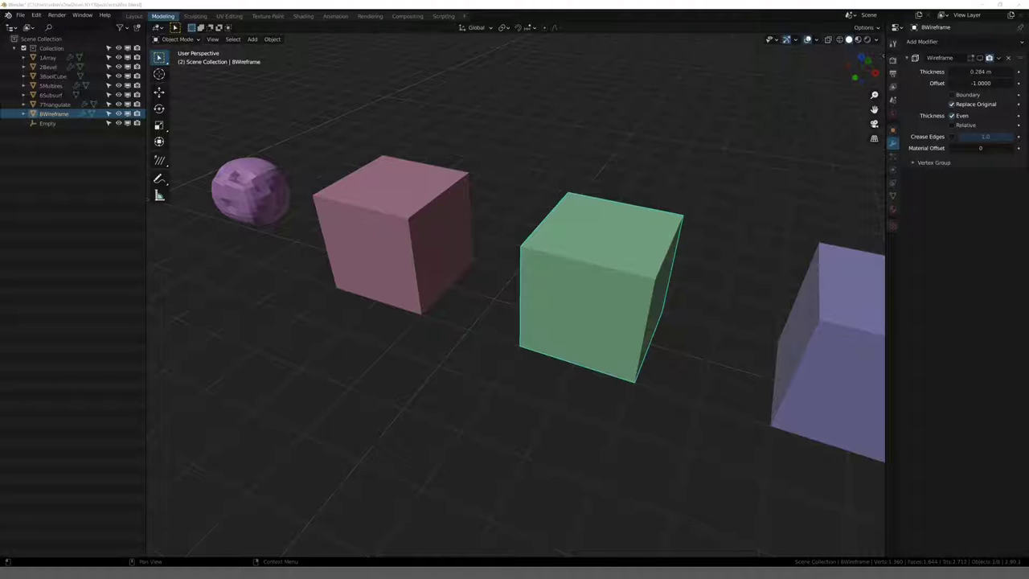
Step: Show the Wireframe modifier in the viewport so the green cube becomes a cage of thick struts
shift+middle_drag(563, 322, 418, 305)
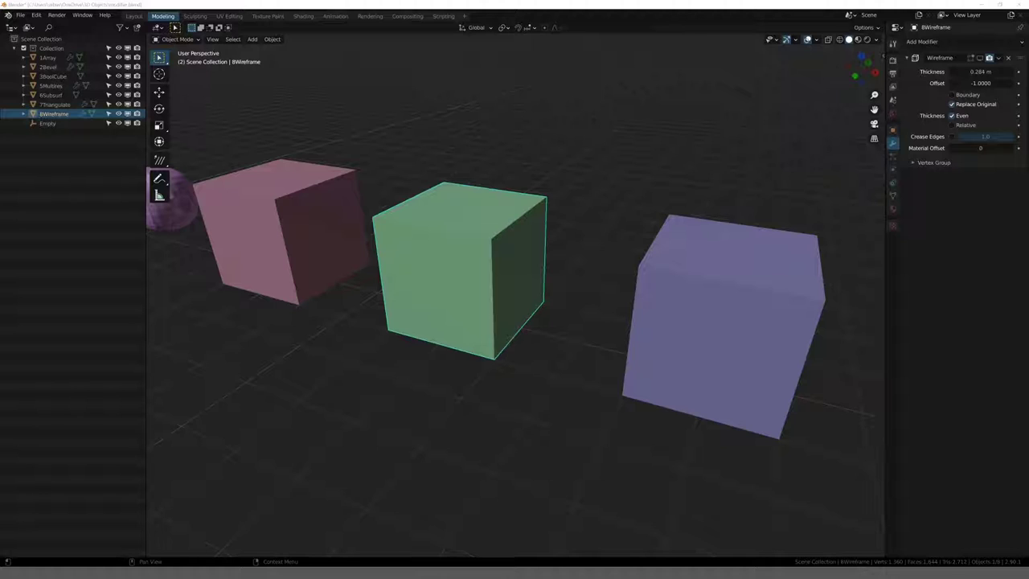
click(980, 58)
middle_drag(635, 184, 669, 197)
scroll(659, 217, up, 2)
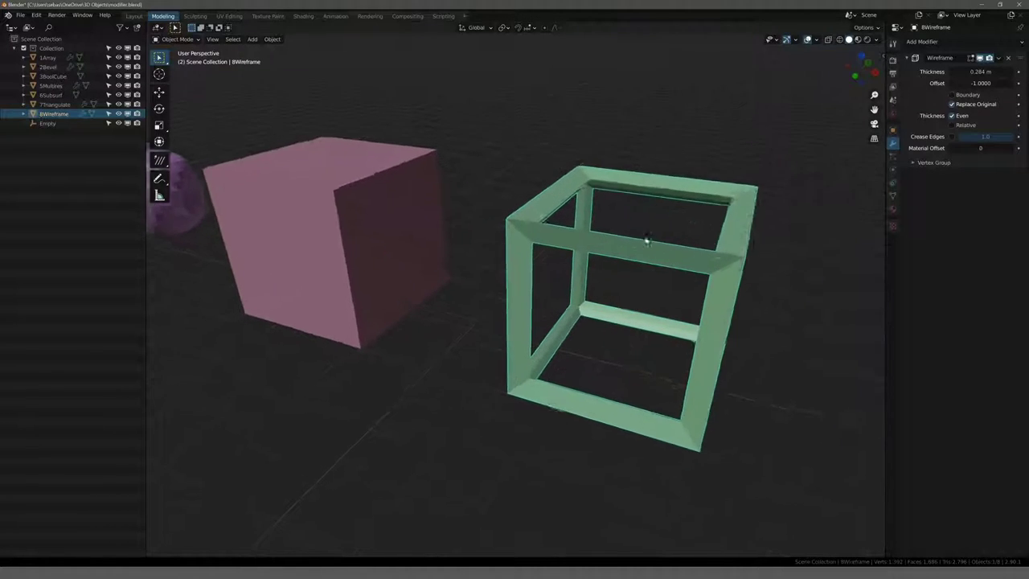
click(667, 149)
mouse_move(689, 161)
middle_down()
mouse_move(630, 157)
mouse_move(630, 169)
mouse_move(739, 161)
mouse_move(781, 188)
mouse_move(731, 139)
mouse_move(662, 160)
mouse_move(676, 160)
middle_up()
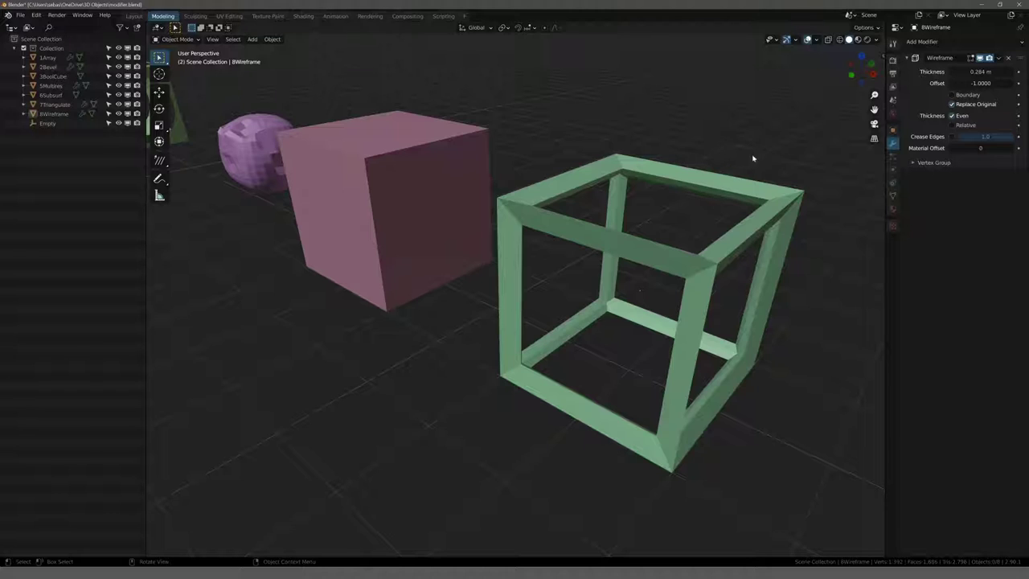
Step: Enter 0.27 as the Wireframe thickness, then drag it down to 0.08 m
click(981, 72)
text(0.27)
key(Return)
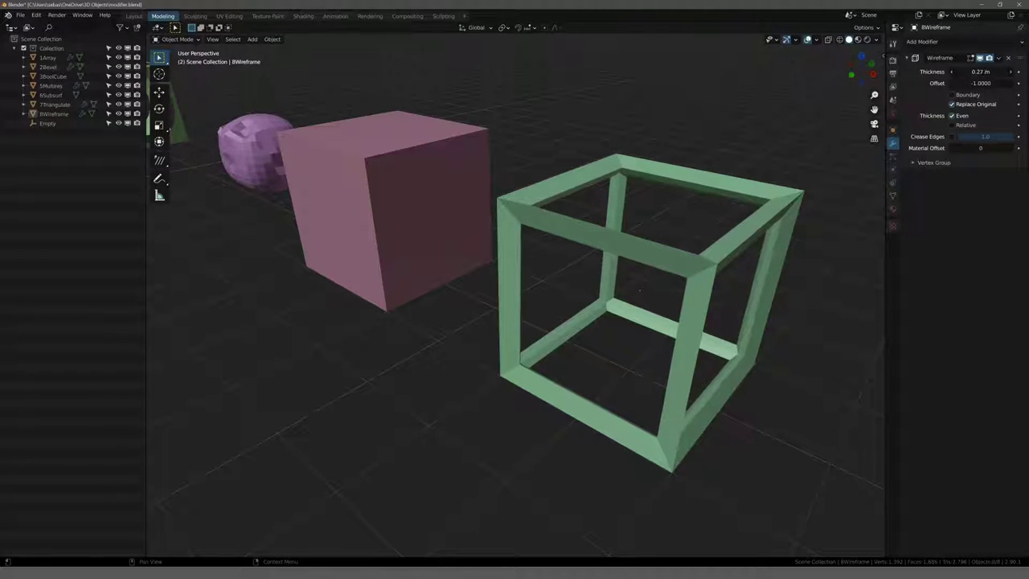
drag(981, 71, 956, 72)
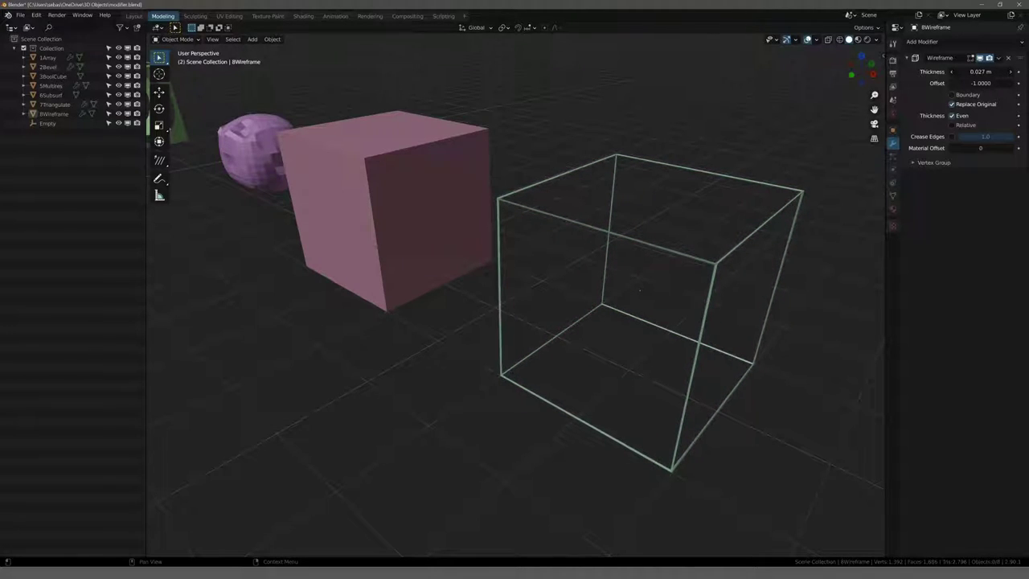
mouse_move(980, 72)
mouse_down()
mouse_move(1005, 72)
mouse_move(969, 71)
mouse_up()
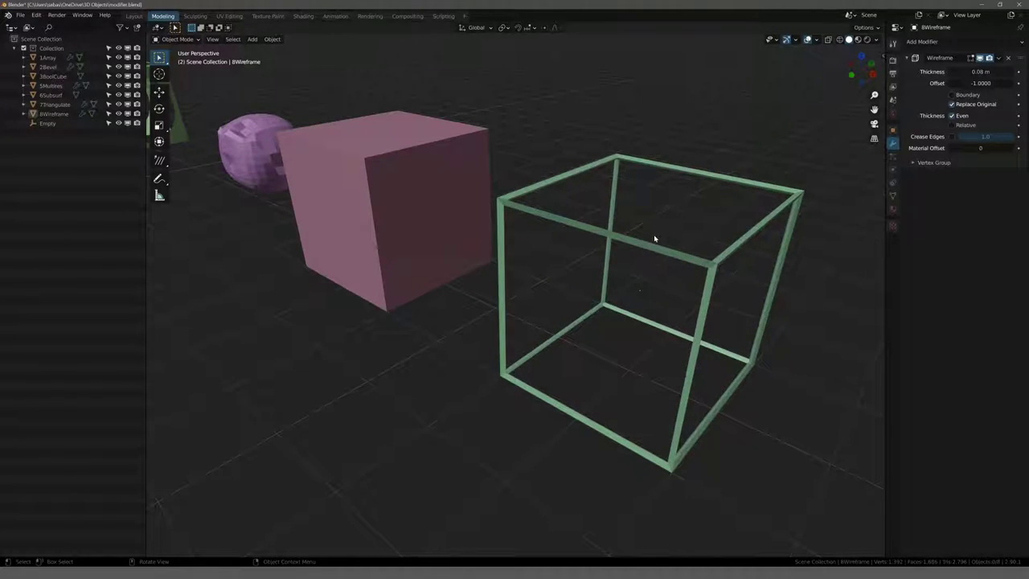
Step: Orbit and zoom around the cubes to inspect the thinner wireframe bars
mouse_move(654, 238)
middle_down()
mouse_move(530, 242)
mouse_move(666, 227)
mouse_move(646, 236)
middle_up()
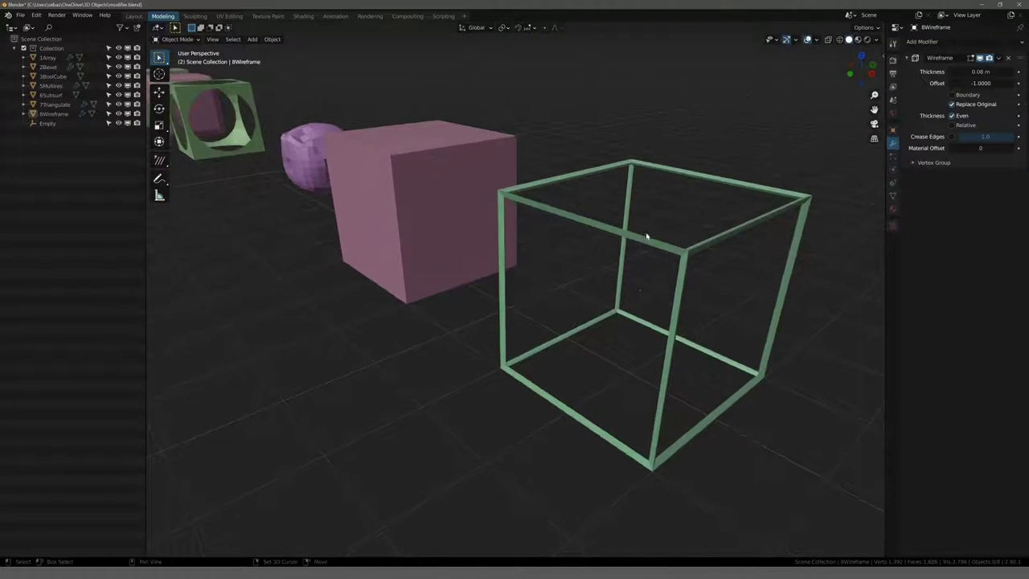
scroll(647, 241, up, 1)
scroll(647, 245, up, 3)
scroll(655, 241, up, 2)
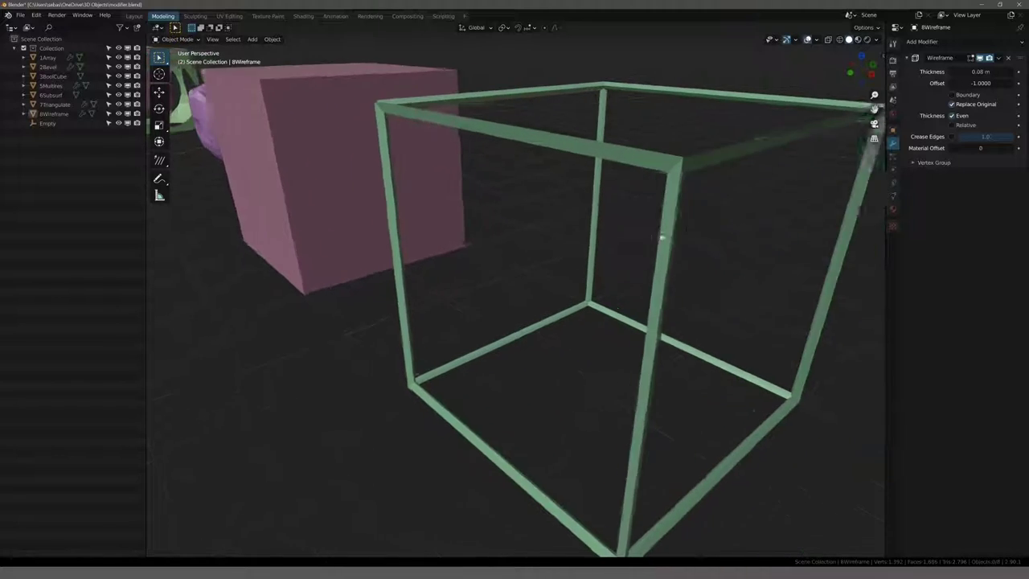
scroll(657, 239, down, 3)
mouse_move(570, 243)
middle_down()
mouse_move(599, 262)
mouse_move(602, 249)
middle_up()
scroll(604, 246, down, 3)
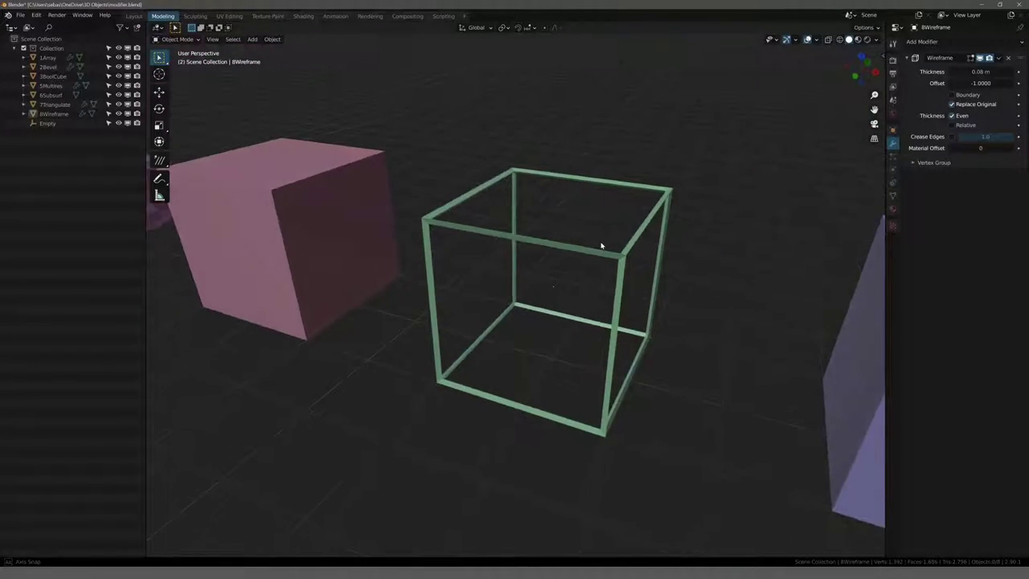
scroll(599, 241, up, 2)
scroll(607, 237, up, 2)
scroll(607, 237, down, 2)
scroll(606, 240, down, 1)
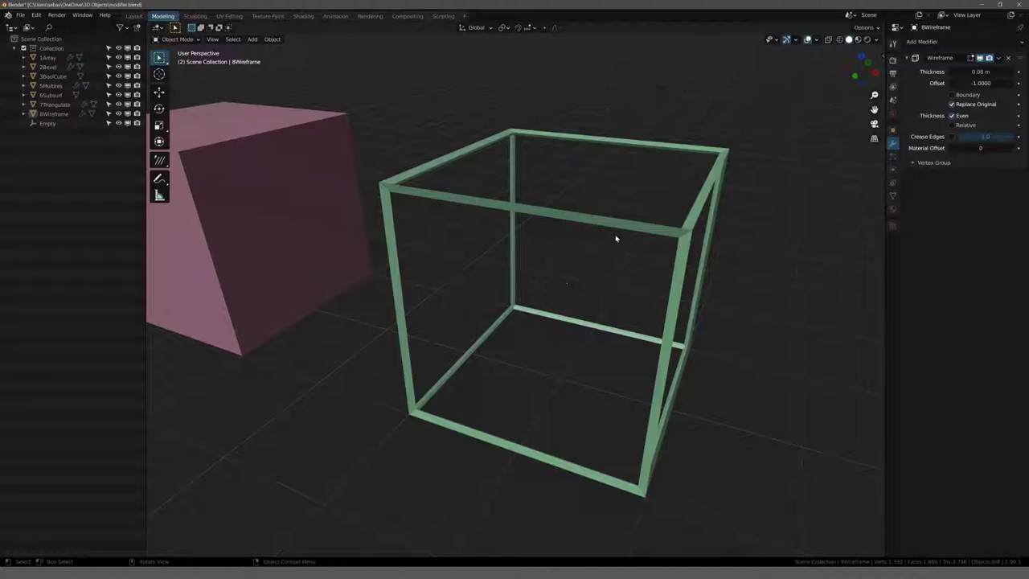
scroll(616, 236, down, 5)
middle_drag(616, 236, 567, 224)
Step: Select the purple 7Triangulate cube, look at it in Edit Mode, and return to Object Mode
key(Tab)
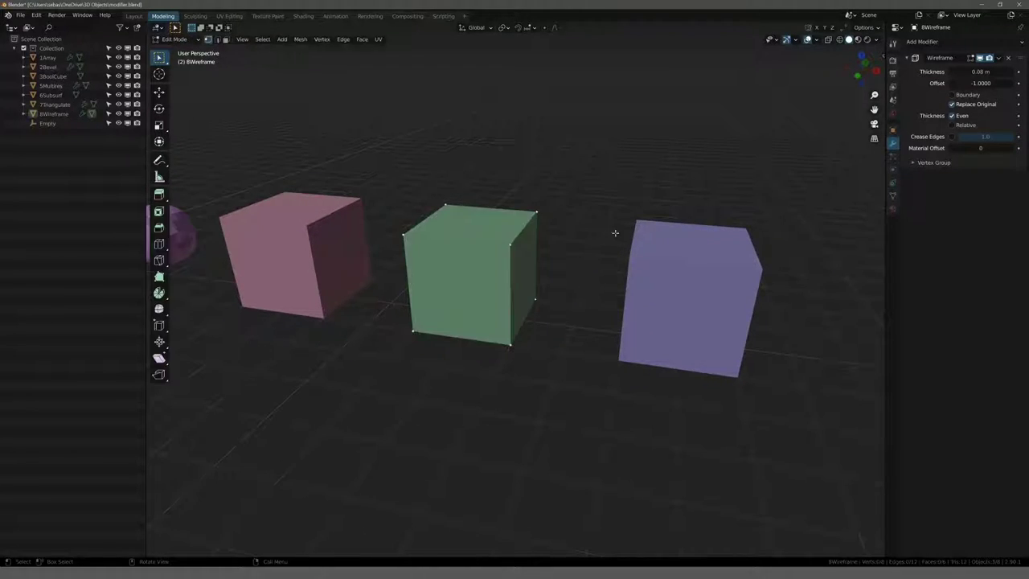
key(Tab)
click(680, 266)
key(Tab)
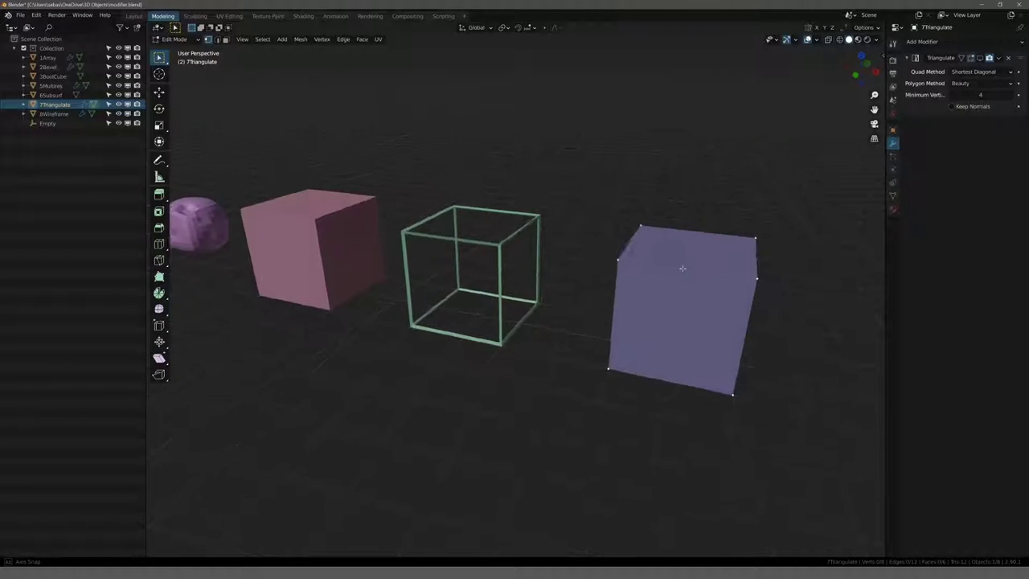
middle_drag(682, 268, 658, 261)
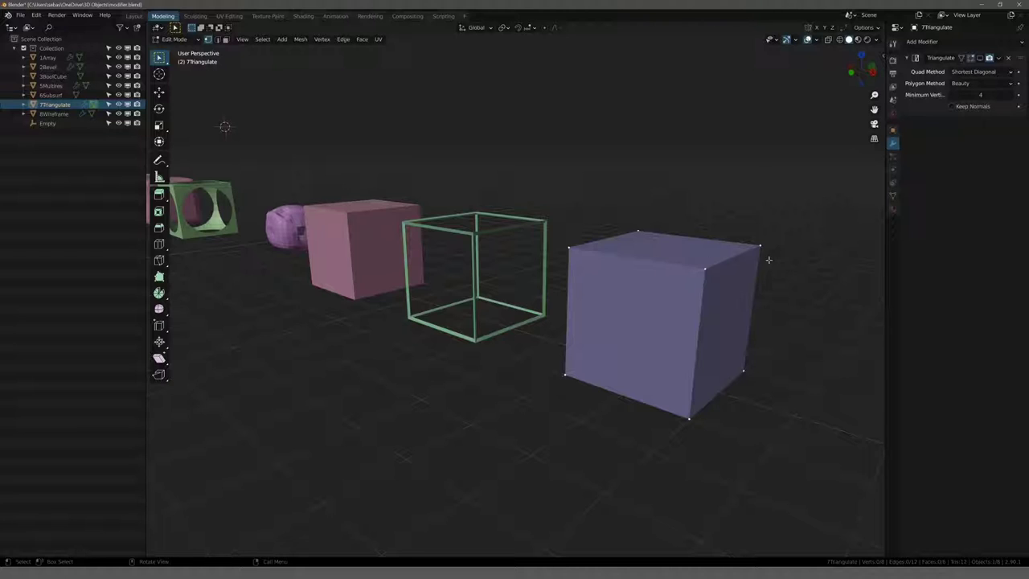
middle_drag(652, 282, 635, 284)
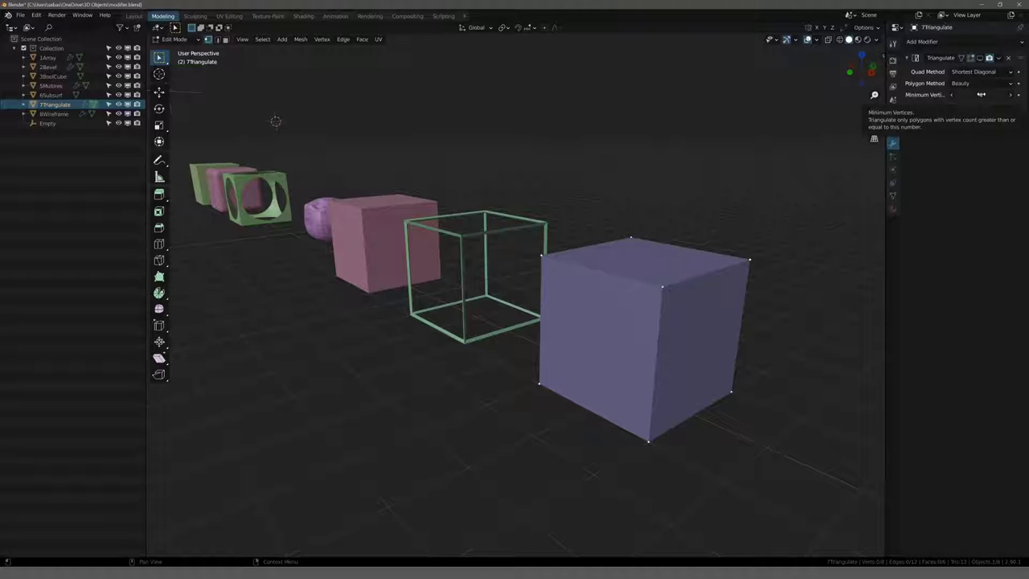
key(Tab)
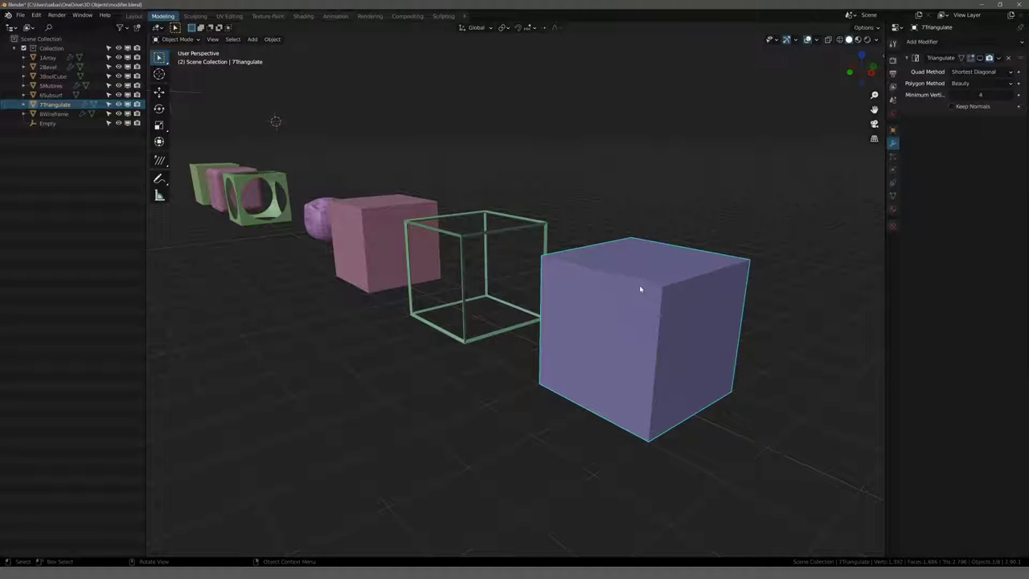
Step: Add two crossing sets of 5-cut loop cuts to the purple cube's mesh
key(Tab)
scroll(639, 289, up, 2)
scroll(636, 298, up, 2)
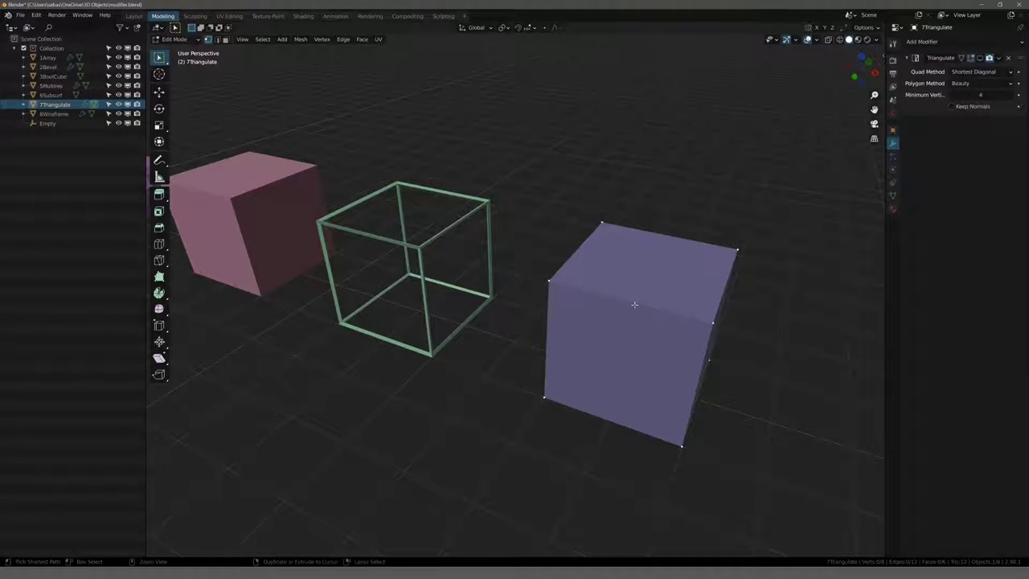
key(ctrl+r)
scroll(633, 302, up, 5)
click(632, 302)
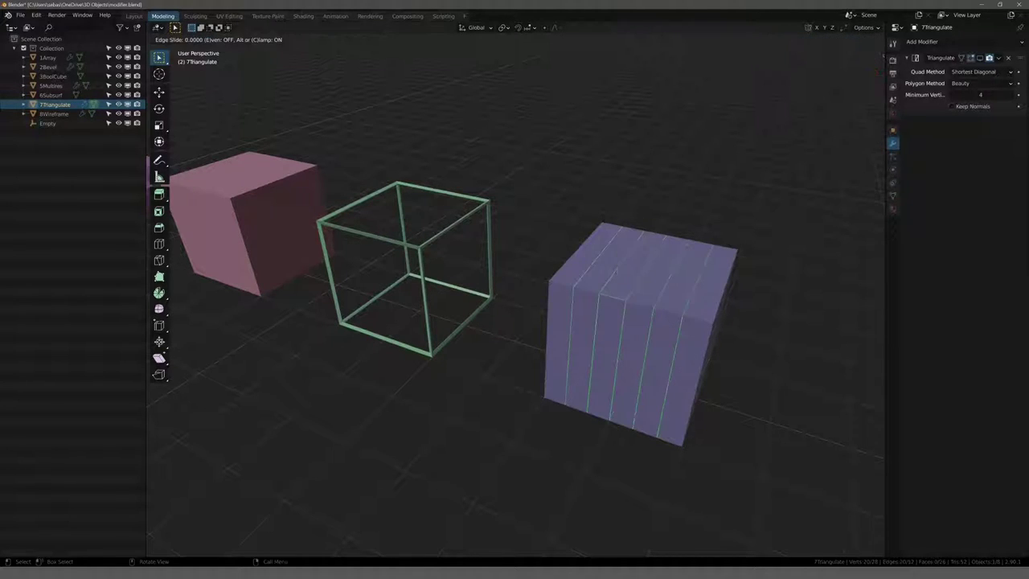
click(630, 304)
key(ctrl+r)
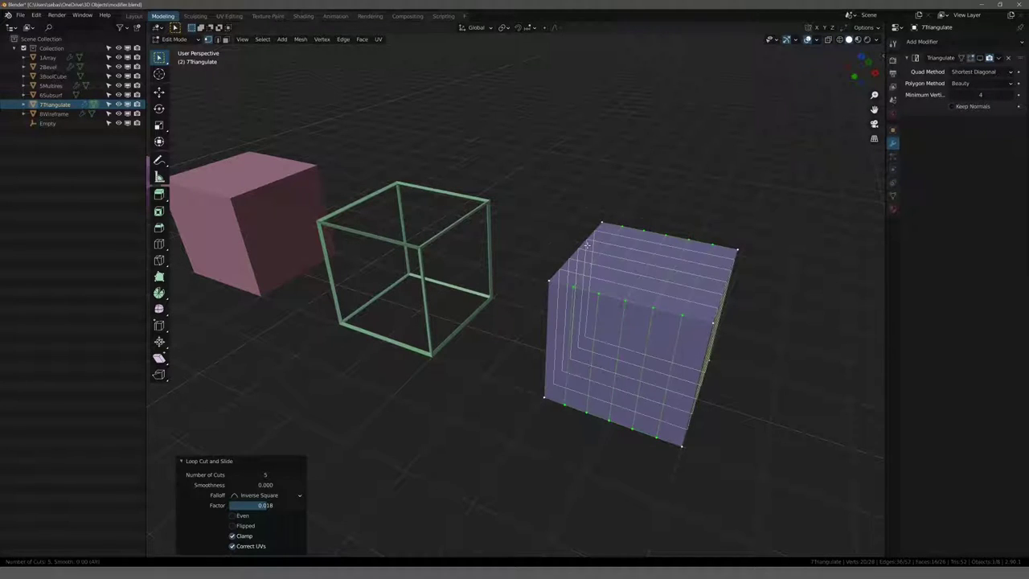
click(587, 245)
click(587, 246)
Step: Box-select the face at the centre of the cube's top
middle_drag(588, 246, 590, 293)
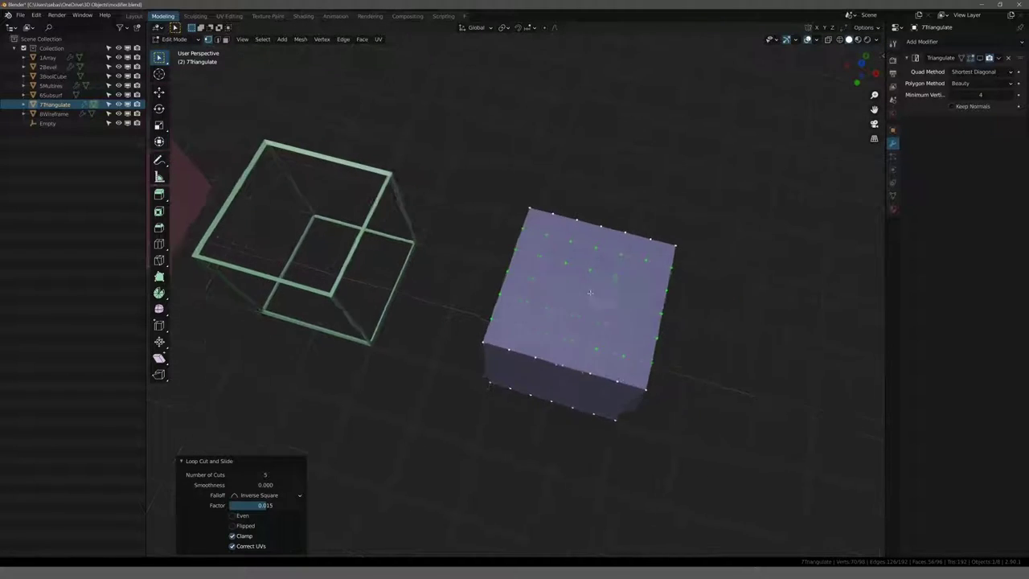
scroll(590, 293, up, 8)
scroll(579, 288, down, 4)
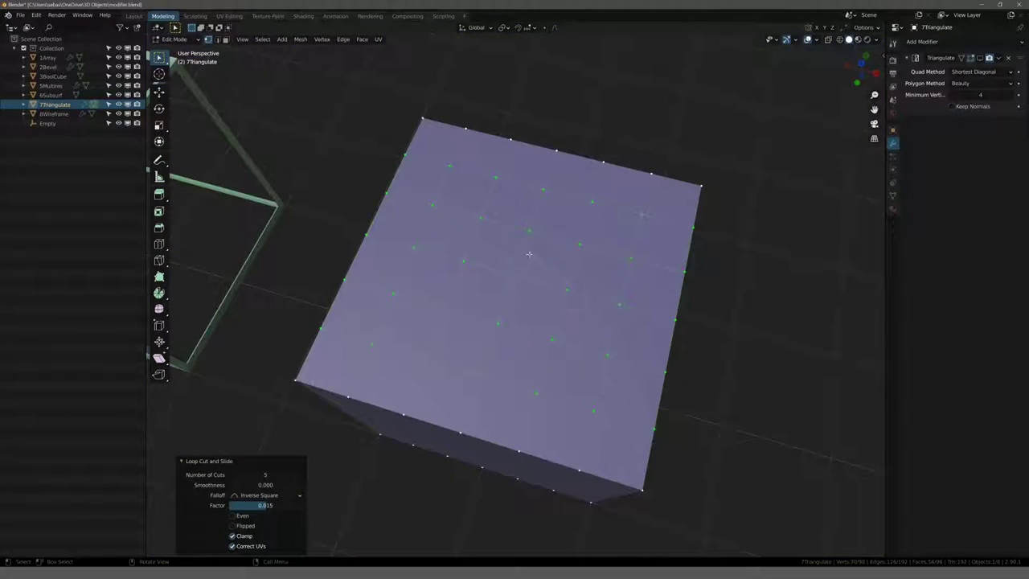
drag(504, 222, 586, 298)
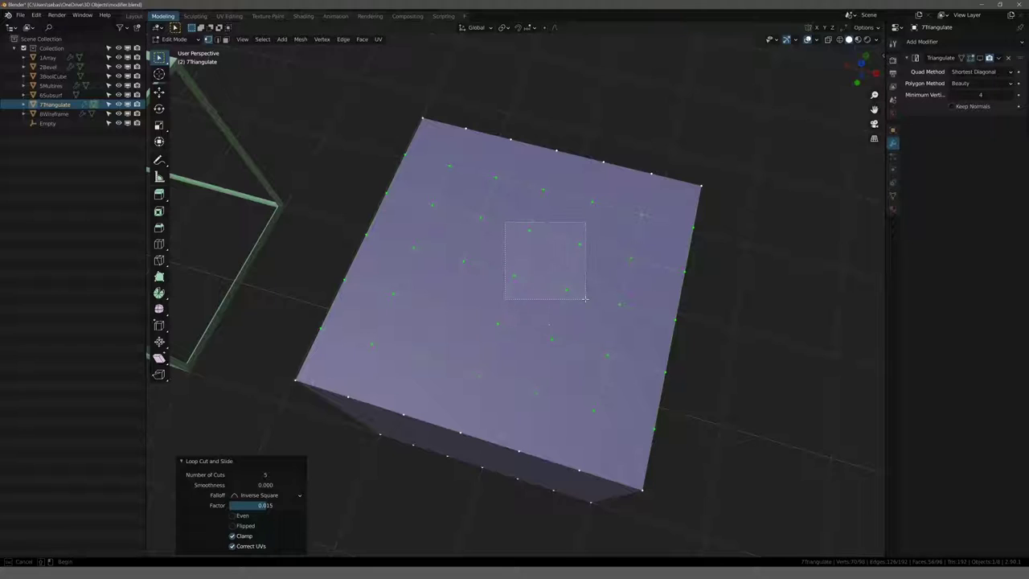
drag(586, 298, 589, 296)
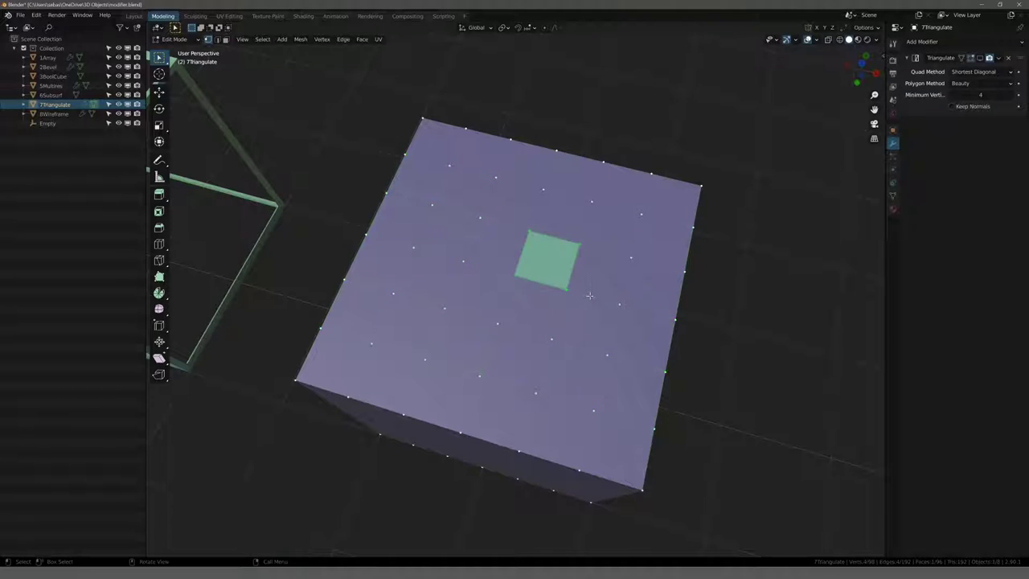
mouse_move(537, 275)
middle_down()
mouse_move(514, 290)
mouse_move(530, 306)
mouse_move(575, 255)
mouse_move(556, 267)
mouse_move(550, 258)
middle_up()
Step: Delete the centre of the cube's top to leave a hole, and switch to face selection
key(alt+a)
key(x)
click(577, 241)
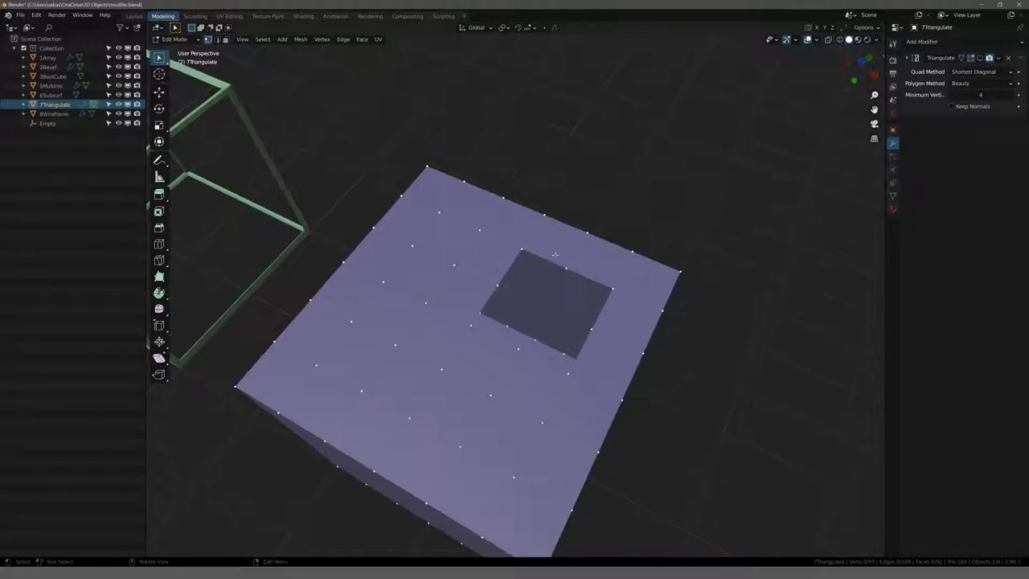
key(3)
click(550, 259)
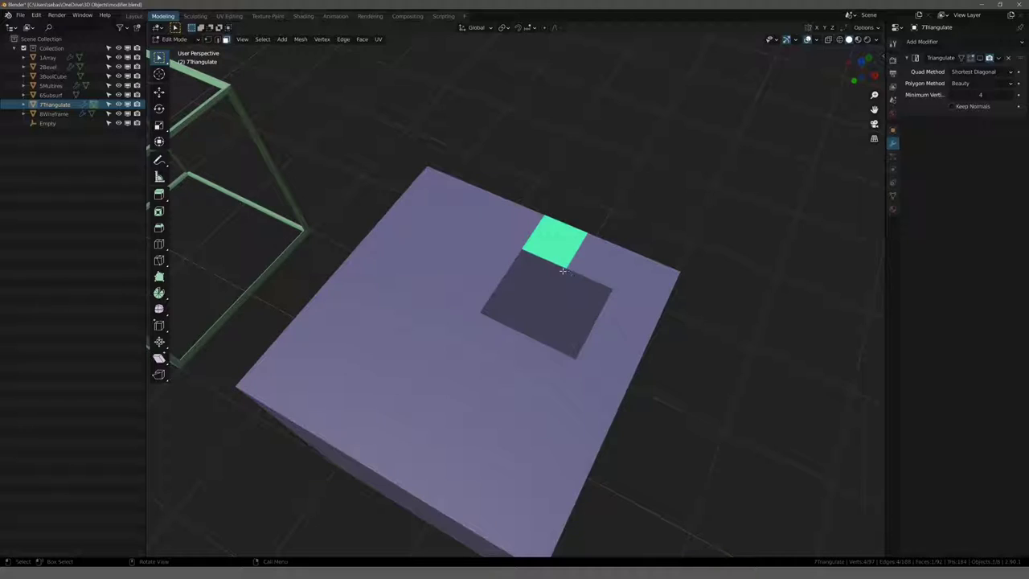
key(alt+a)
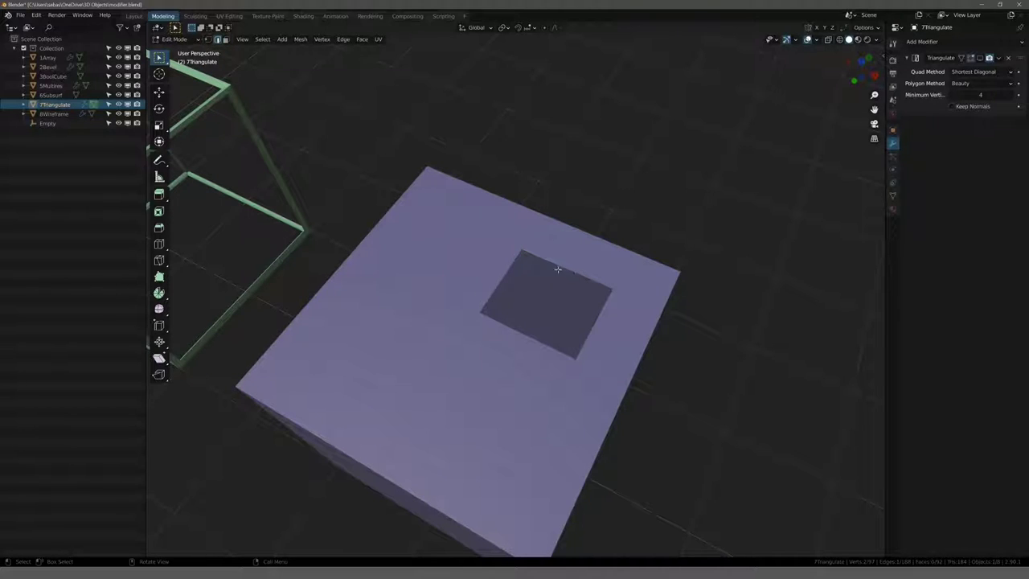
Step: Select the hole's border and fill it with a single new many-sided face
key(ctrl+r)
key(Escape)
ctrl+click(585, 344)
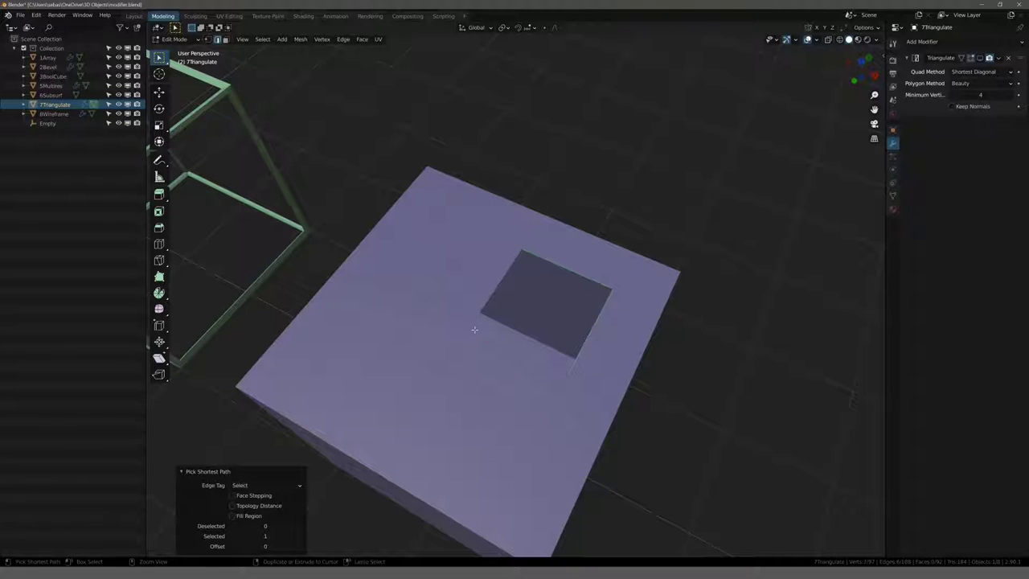
middle_drag(474, 328, 465, 279)
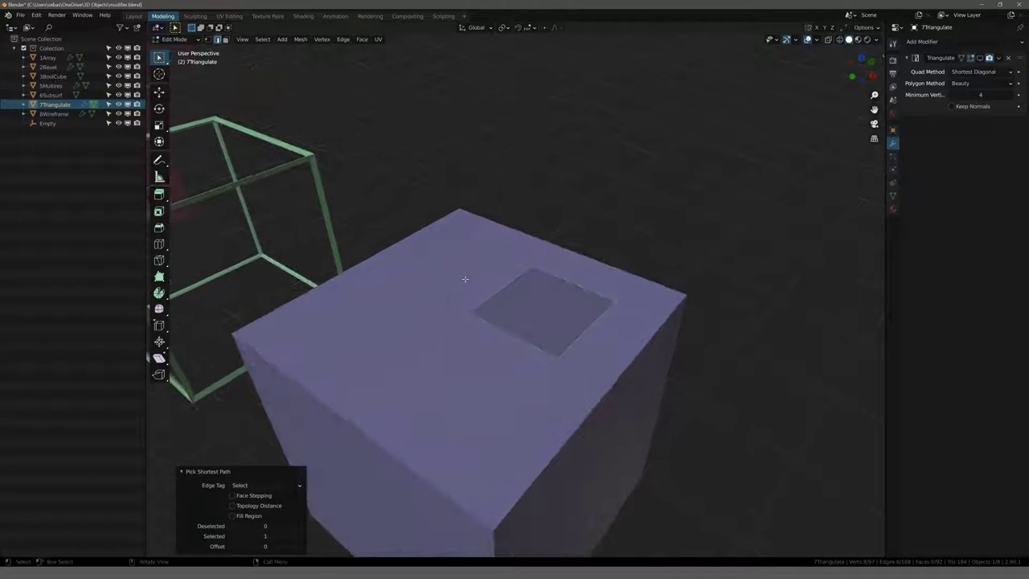
key(KP_Decimal)
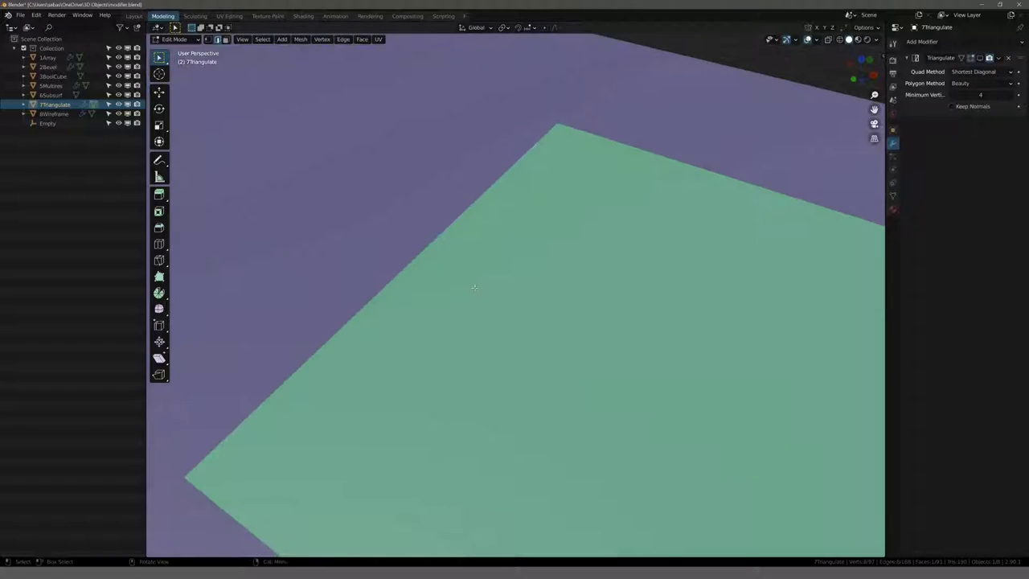
scroll(474, 287, down, 3)
scroll(498, 270, down, 5)
click(690, 183)
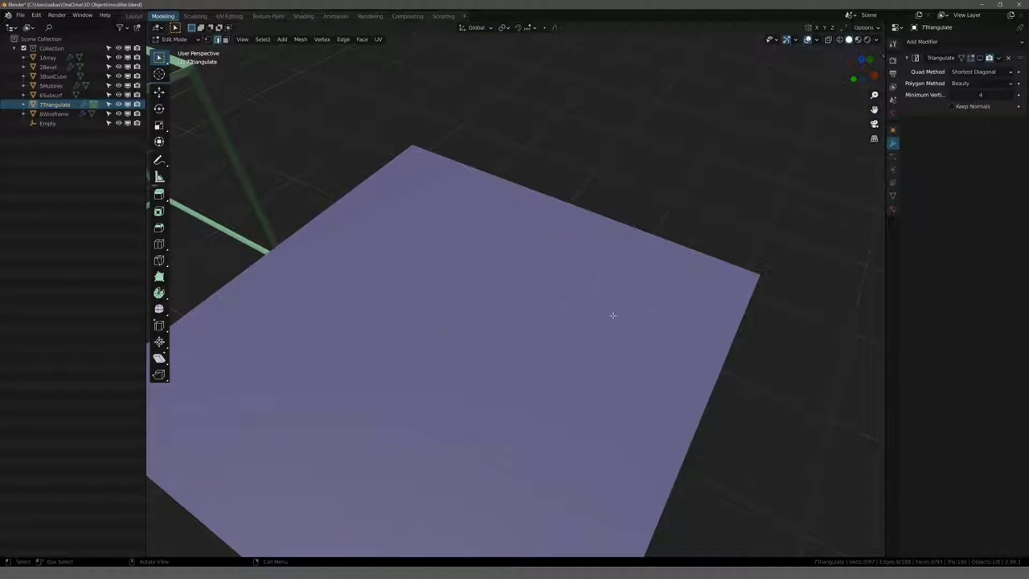
click(536, 310)
mouse_move(535, 310)
middle_down()
mouse_move(549, 300)
mouse_move(611, 302)
middle_up()
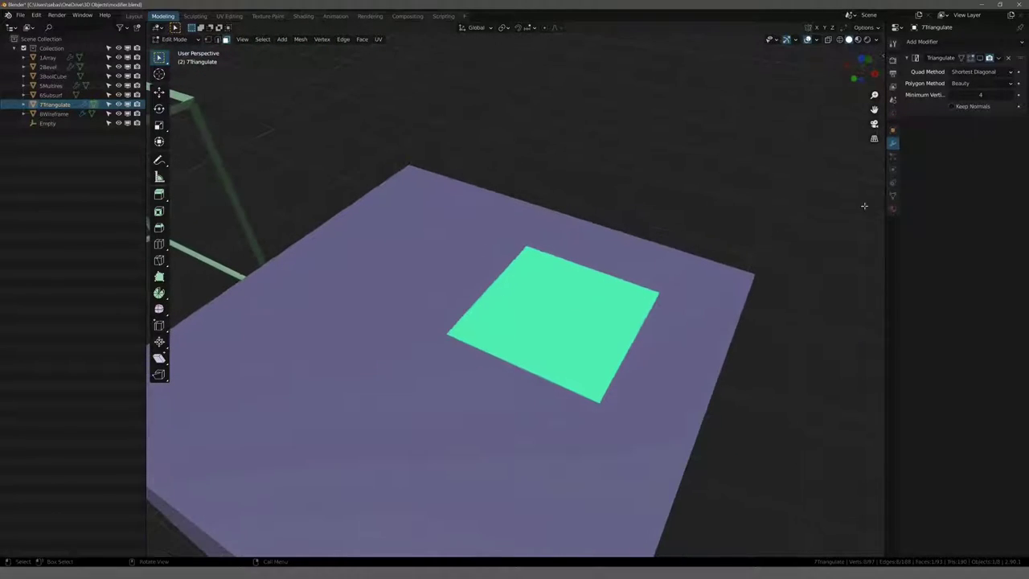
Step: Raise the Triangulate modifier's Minimum Vertices from 4 to 5 and inspect the filled face
click(1014, 95)
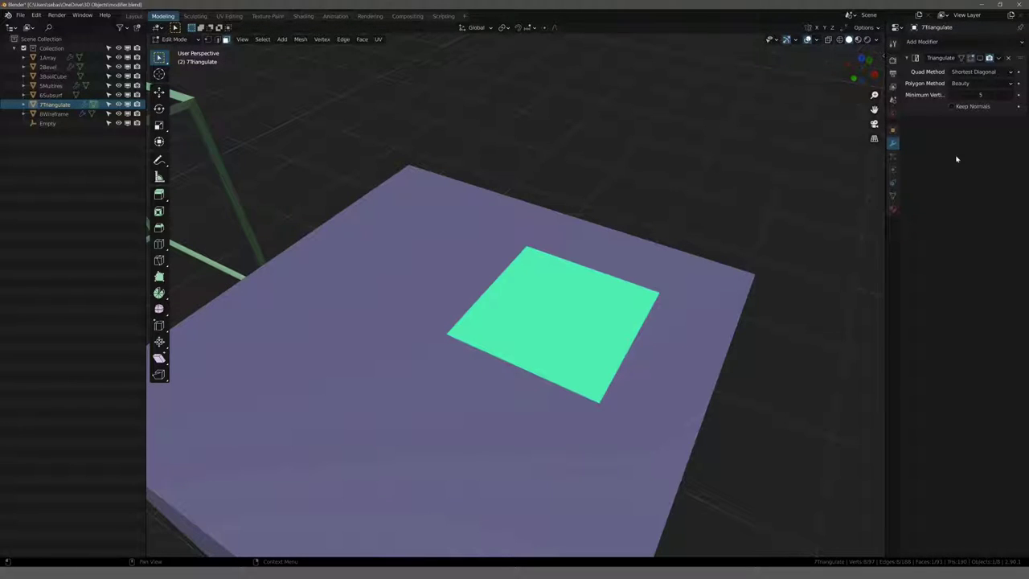
middle_drag(724, 209, 627, 236)
click(634, 258)
click(565, 323)
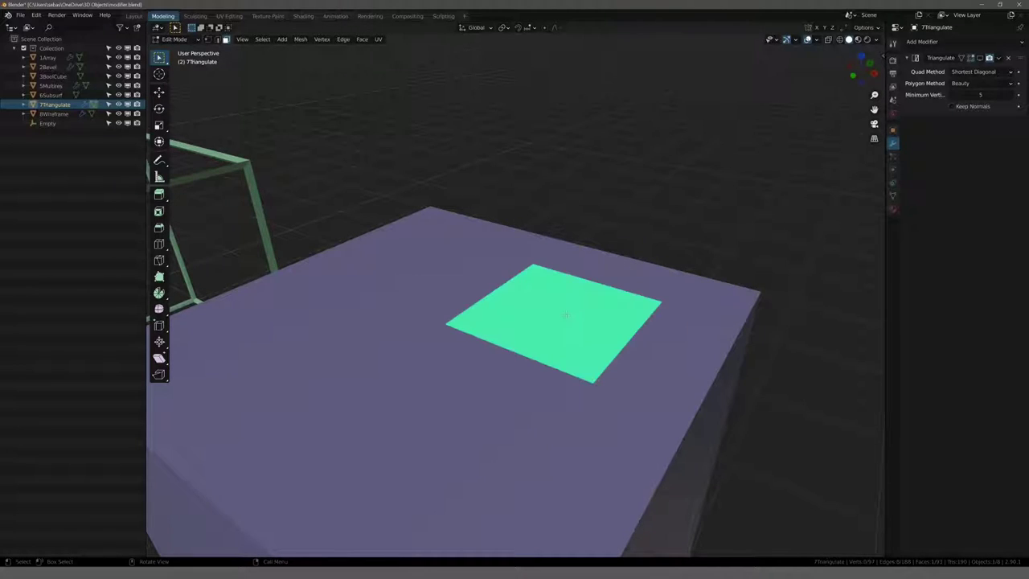
middle_drag(565, 324, 723, 242)
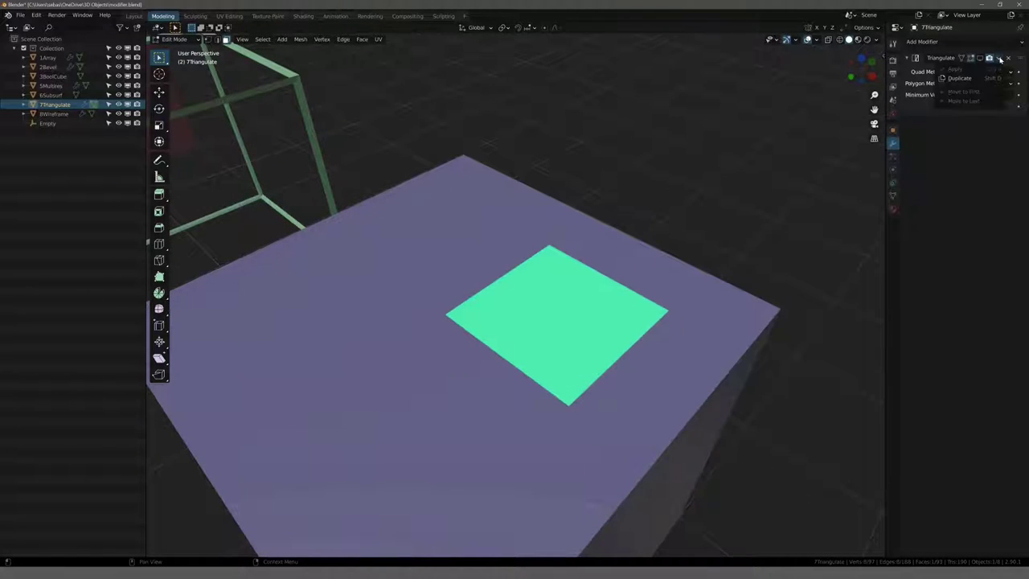
Step: Apply the Triangulate modifier in Object Mode, then return to Edit Mode
key(Tab)
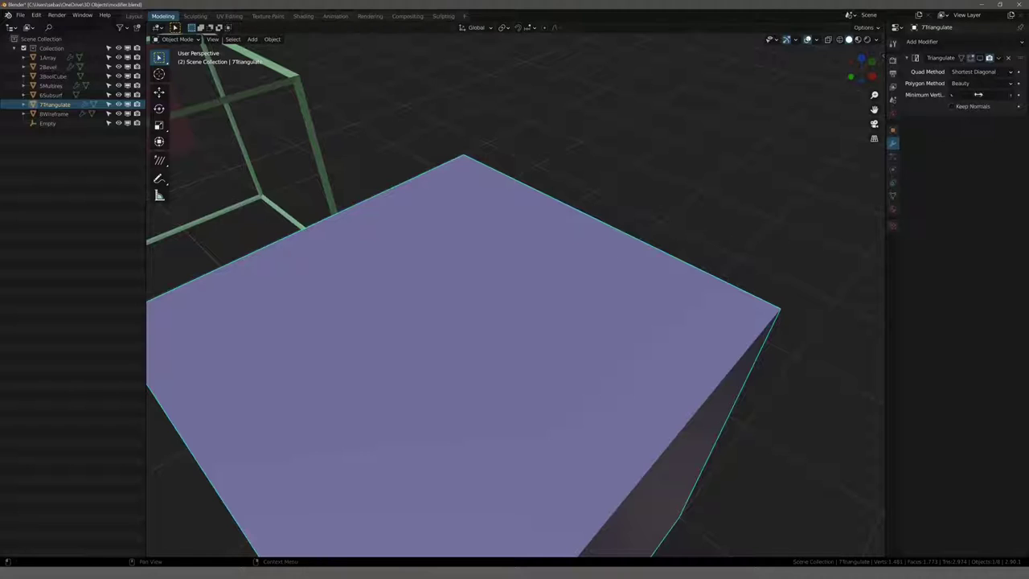
click(1000, 57)
click(976, 71)
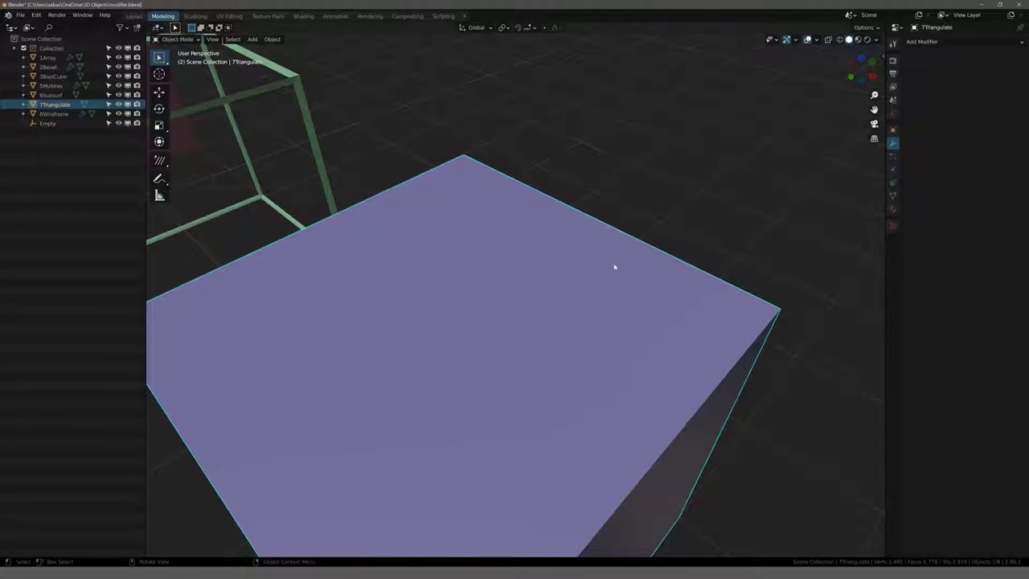
key(Tab)
Step: Select faces to compare the filled area's new triangles with the remaining quads
mouse_move(602, 284)
middle_down()
mouse_move(563, 306)
mouse_move(575, 319)
mouse_move(560, 265)
mouse_move(507, 254)
mouse_move(552, 292)
middle_up()
click(538, 237)
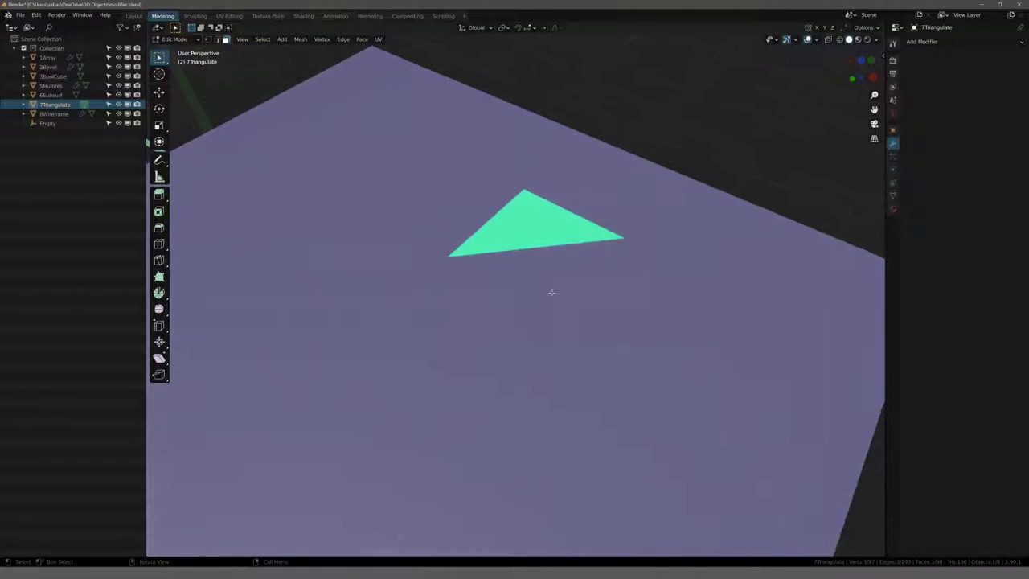
click(598, 321)
click(709, 305)
click(544, 287)
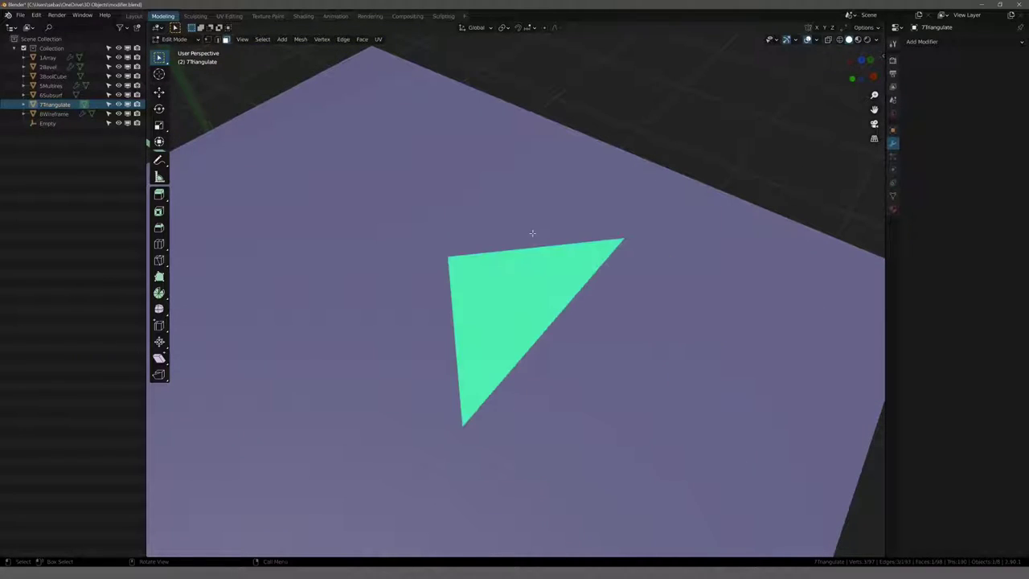
click(533, 233)
click(437, 321)
middle_drag(551, 393, 597, 437)
click(598, 436)
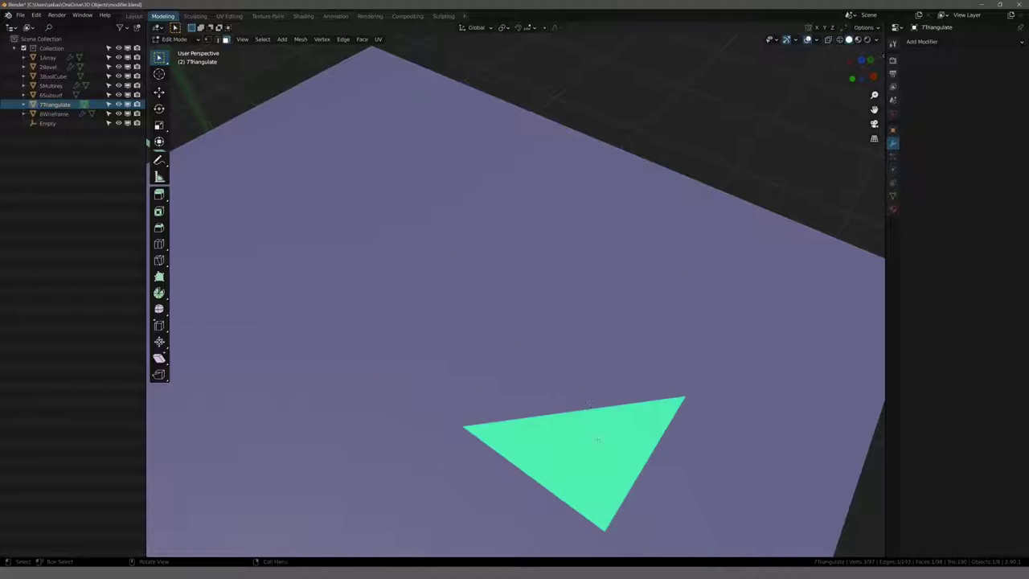
mouse_move(563, 319)
middle_down()
mouse_move(554, 338)
mouse_move(504, 316)
mouse_move(515, 315)
mouse_move(474, 319)
mouse_move(631, 329)
mouse_move(570, 357)
mouse_move(515, 321)
mouse_move(570, 328)
middle_up()
click(632, 329)
click(574, 346)
click(459, 328)
mouse_move(454, 322)
middle_down()
mouse_move(441, 323)
mouse_move(454, 326)
middle_up()
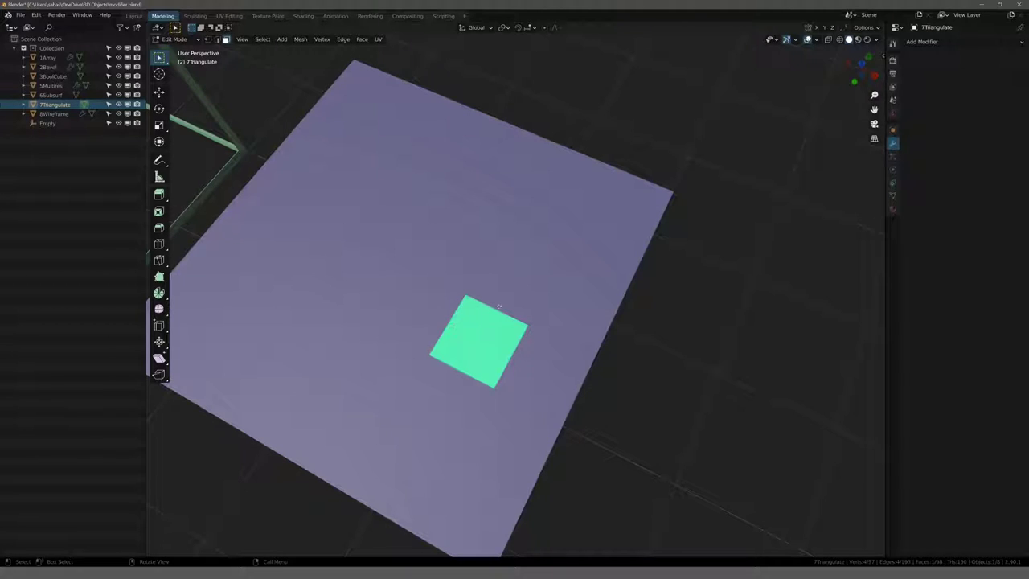
Step: Zoom out to the whole row of demo objects and bring up the Add Modifier list
scroll(748, 283, down, 10)
mouse_move(597, 300)
middle_down()
mouse_move(528, 276)
mouse_move(507, 294)
mouse_move(470, 265)
mouse_move(536, 305)
middle_up()
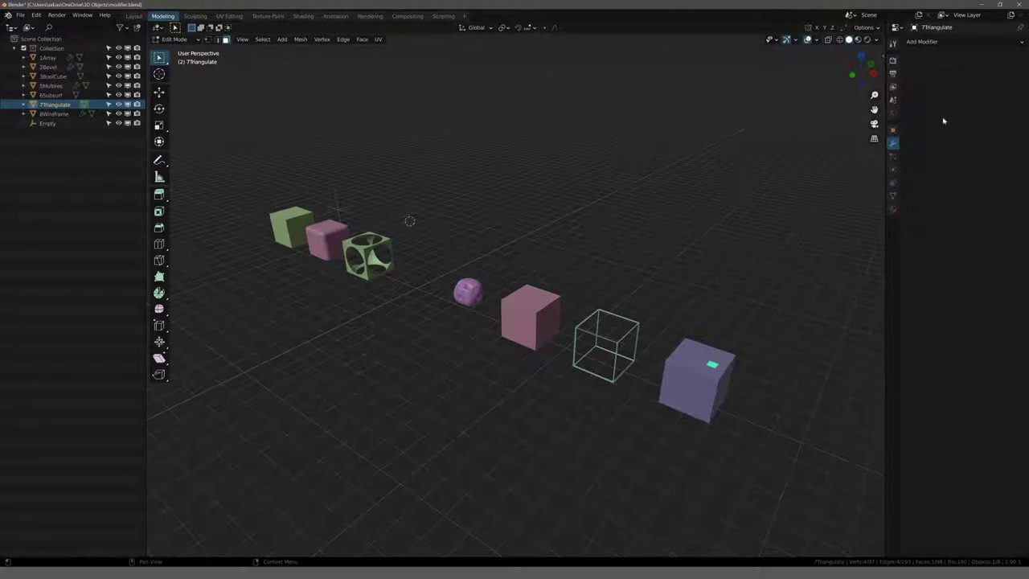
click(941, 42)
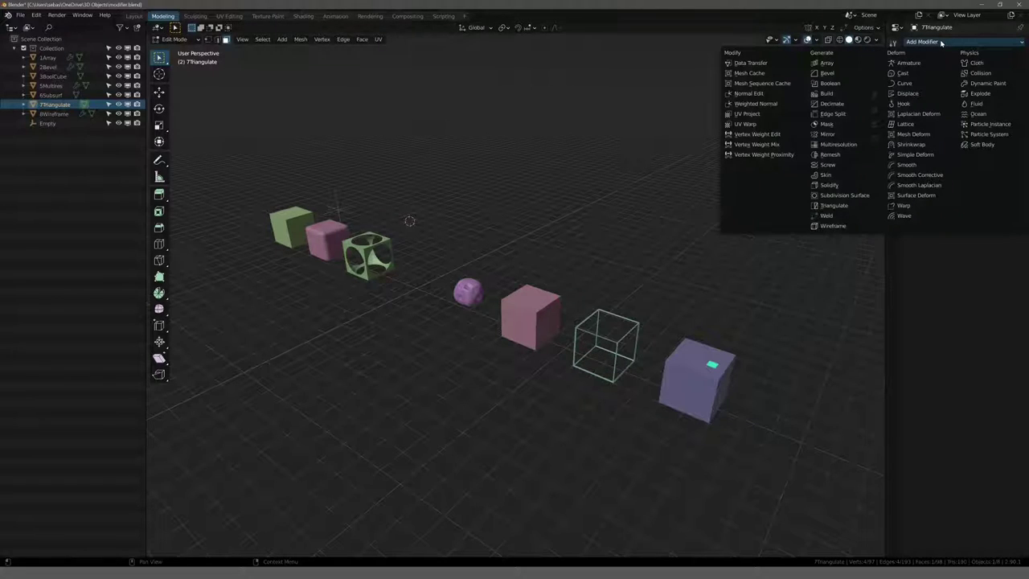